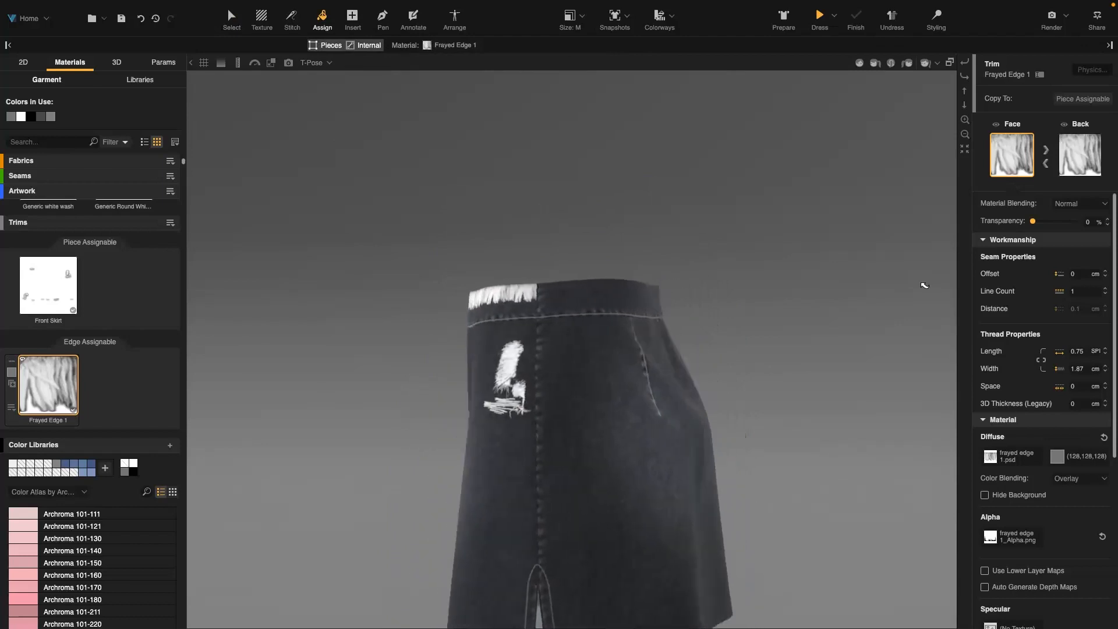
Set the Frayed Edge 1 trim's diffuse texture height to 1 cm
{"action": "scroll", "coordinate": [560, 245], "scroll_direction": "up", "scroll_amount": 5}
{"action": "left_click", "coordinate": [554, 175]}
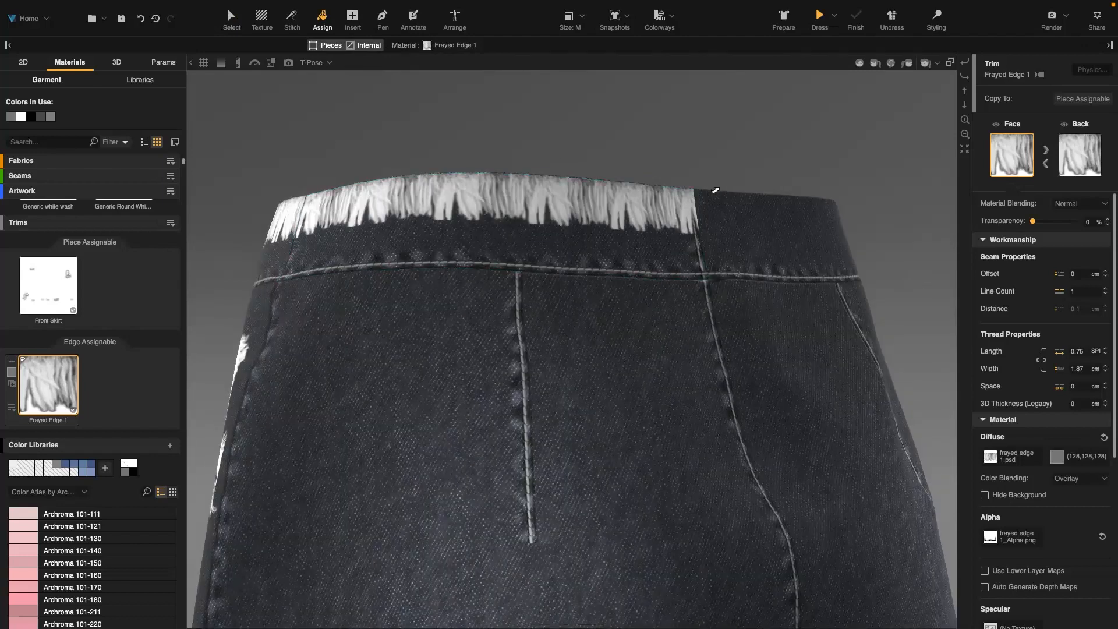
{"action": "left_click", "coordinate": [748, 204]}
{"action": "left_click_drag", "start_coordinate": [749, 203], "coordinate": [930, 327]}
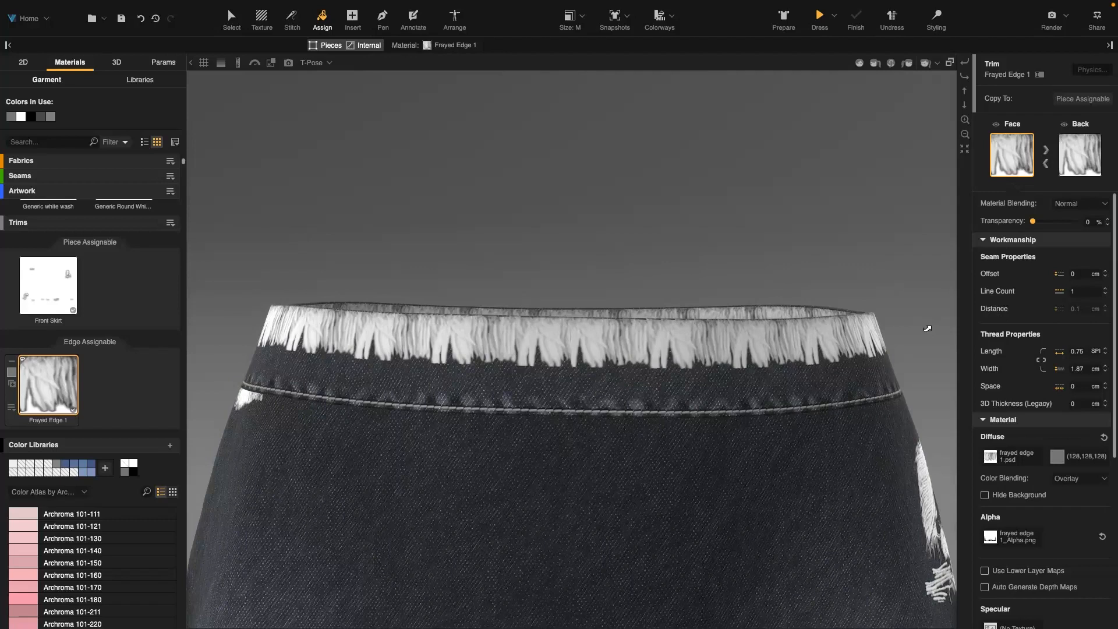
{"action": "left_click", "coordinate": [1009, 460]}
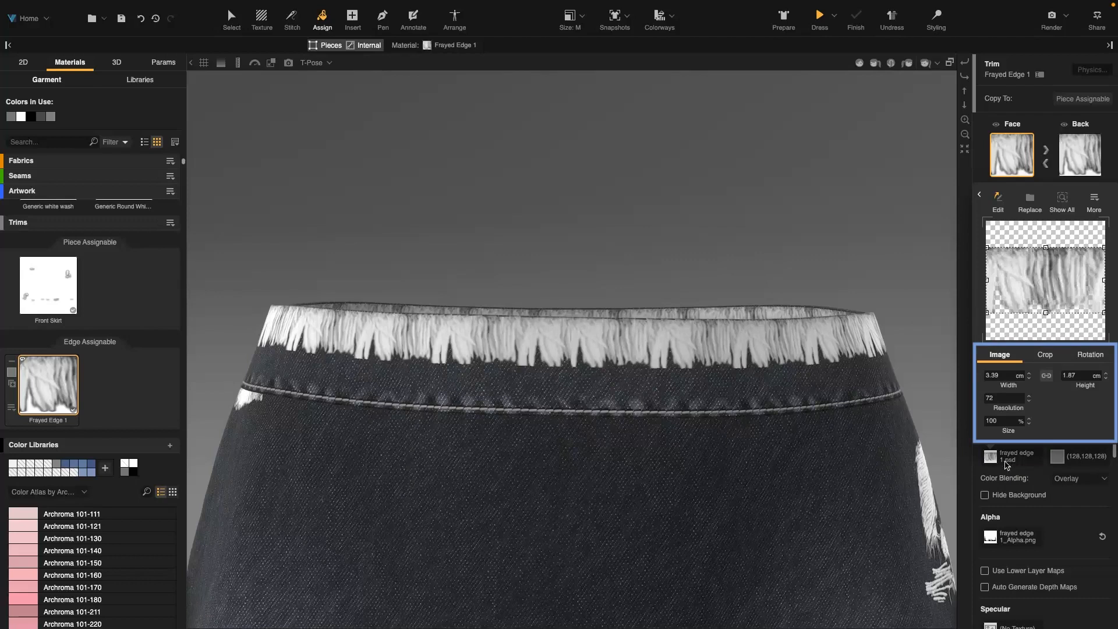
{"action": "double_click", "coordinate": [1061, 377]}
{"action": "type", "text": "1"}
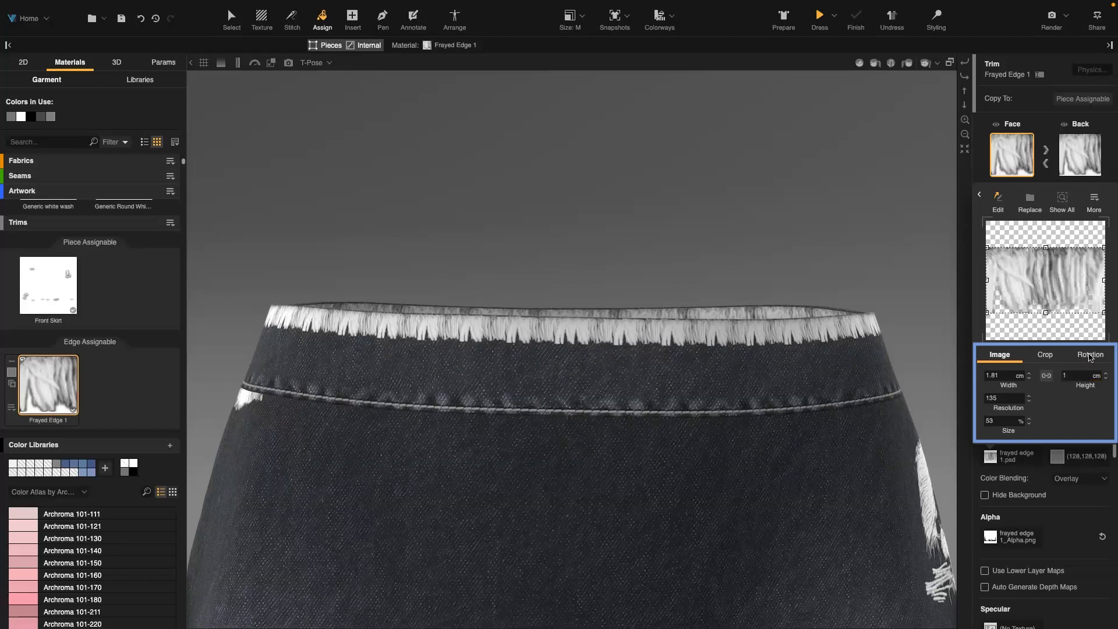
Open the texture's rotation settings and apply the image rotation value
{"action": "left_click", "coordinate": [1090, 355]}
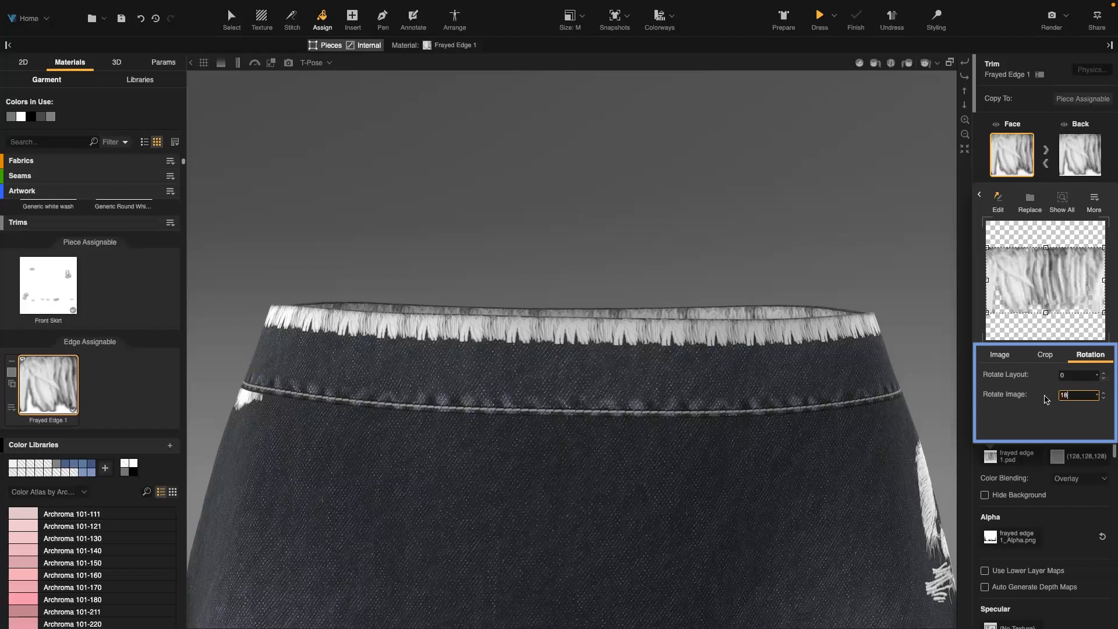
{"action": "key", "text": "Return"}
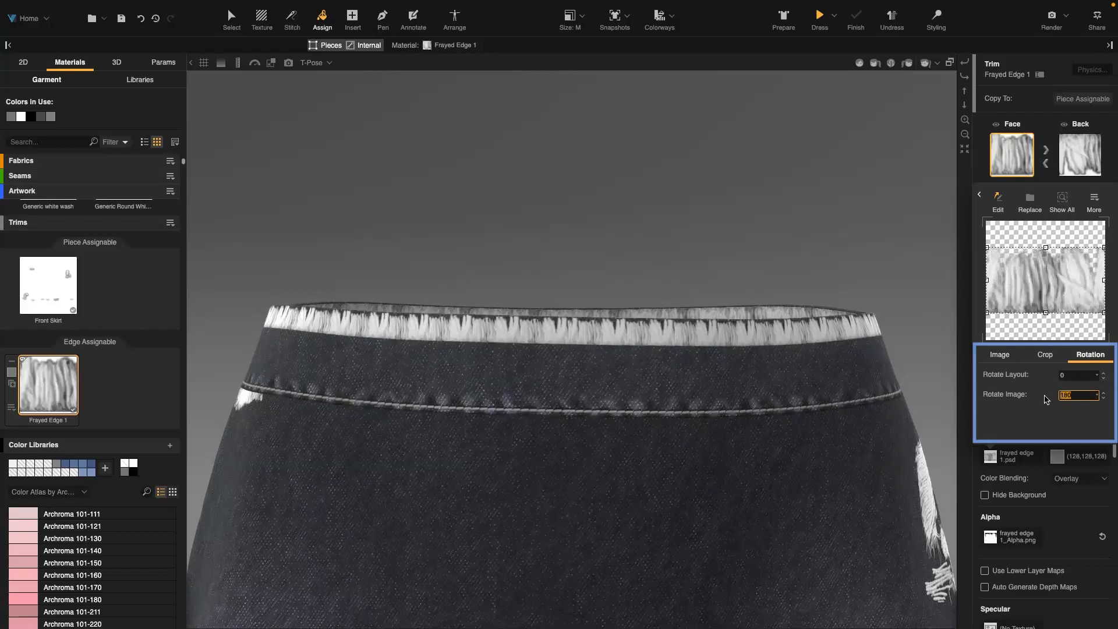
Enable Hide Background on the trim's diffuse texture and switch its color blending to Multiply
{"action": "left_click", "coordinate": [1033, 496]}
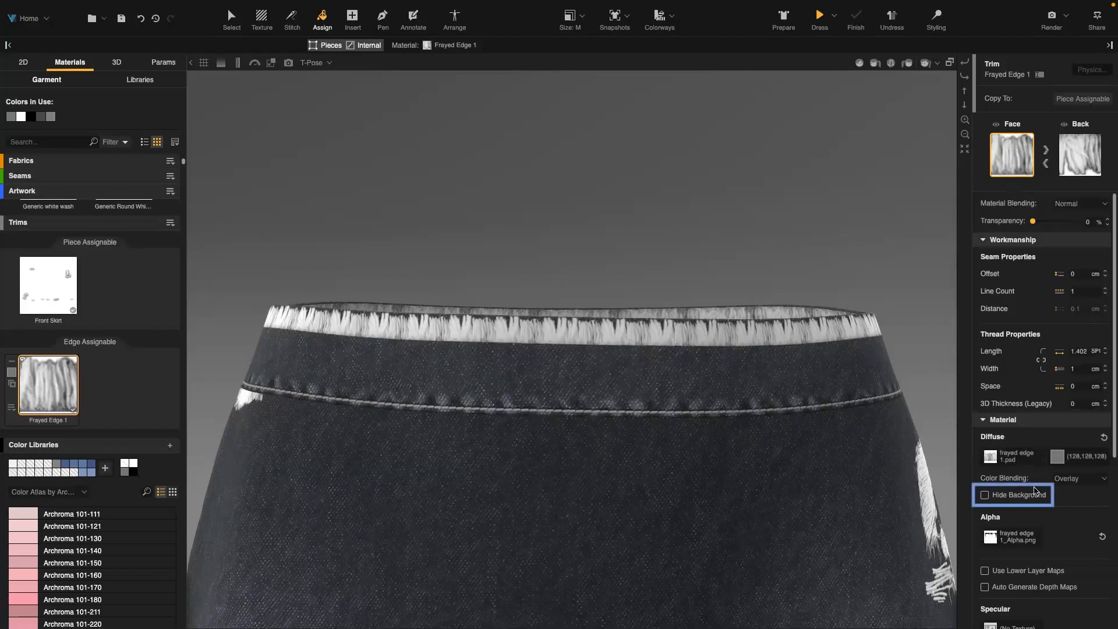
{"action": "left_click", "coordinate": [1032, 496]}
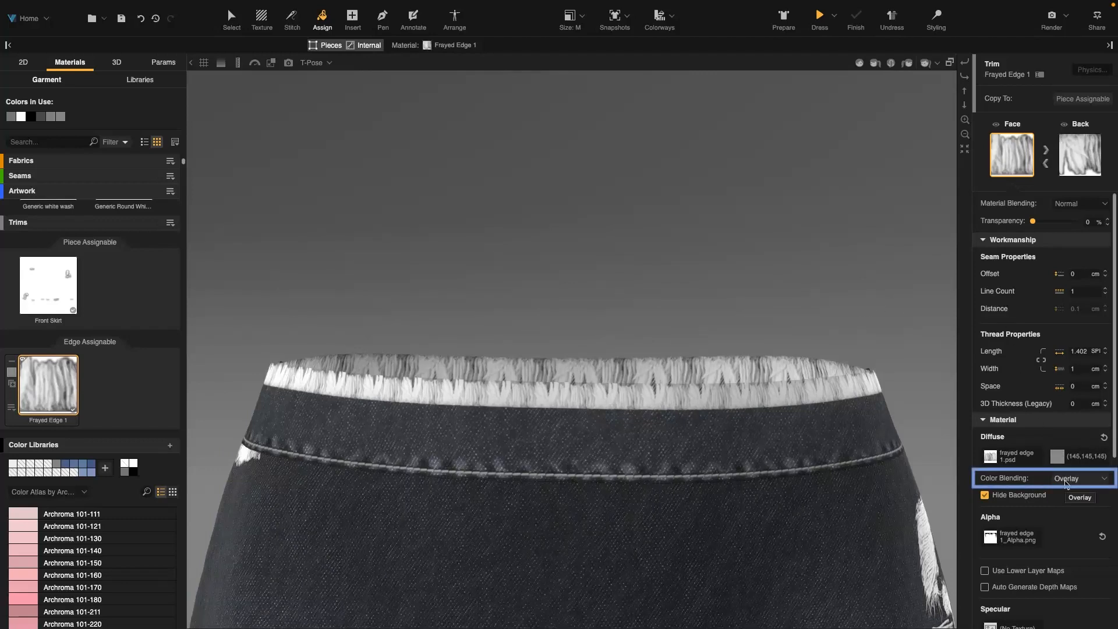
{"action": "left_click", "coordinate": [1066, 483]}
{"action": "left_click", "coordinate": [1064, 511]}
Set the trim's diffuse color to light grey b0b0b0
{"action": "left_click", "coordinate": [1061, 457]}
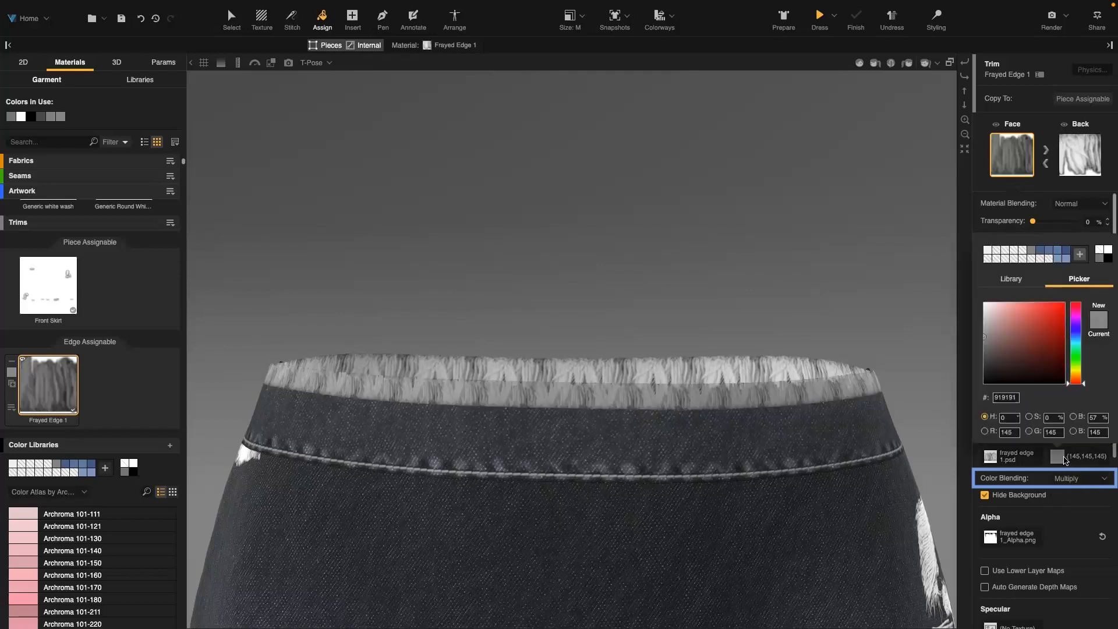
{"action": "left_click", "coordinate": [984, 348]}
{"action": "left_click", "coordinate": [984, 349]}
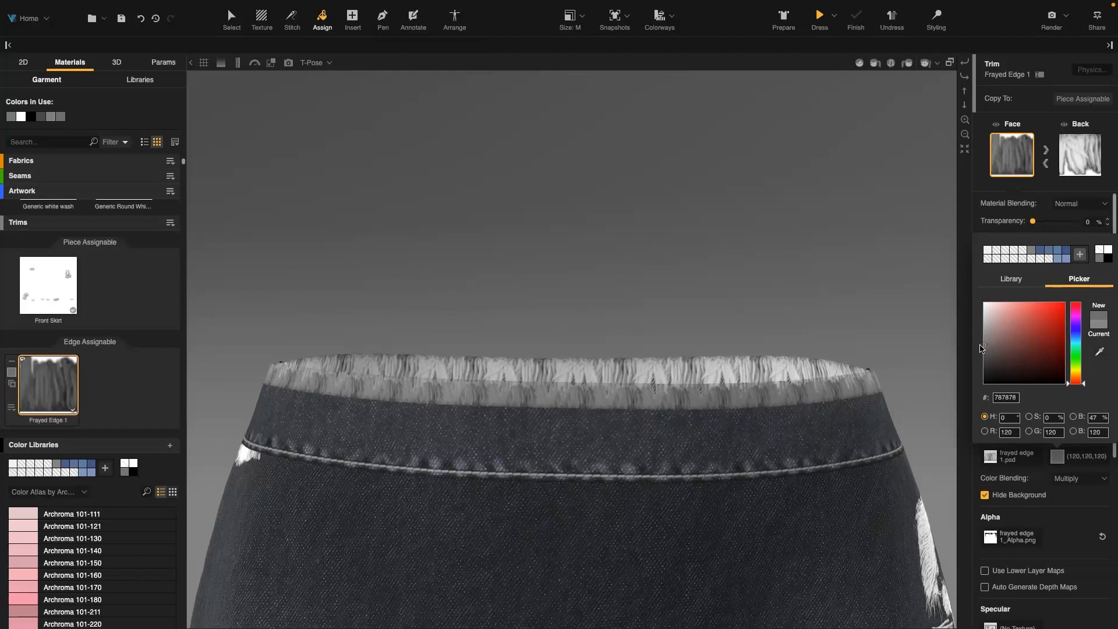
{"action": "left_click", "coordinate": [983, 328]}
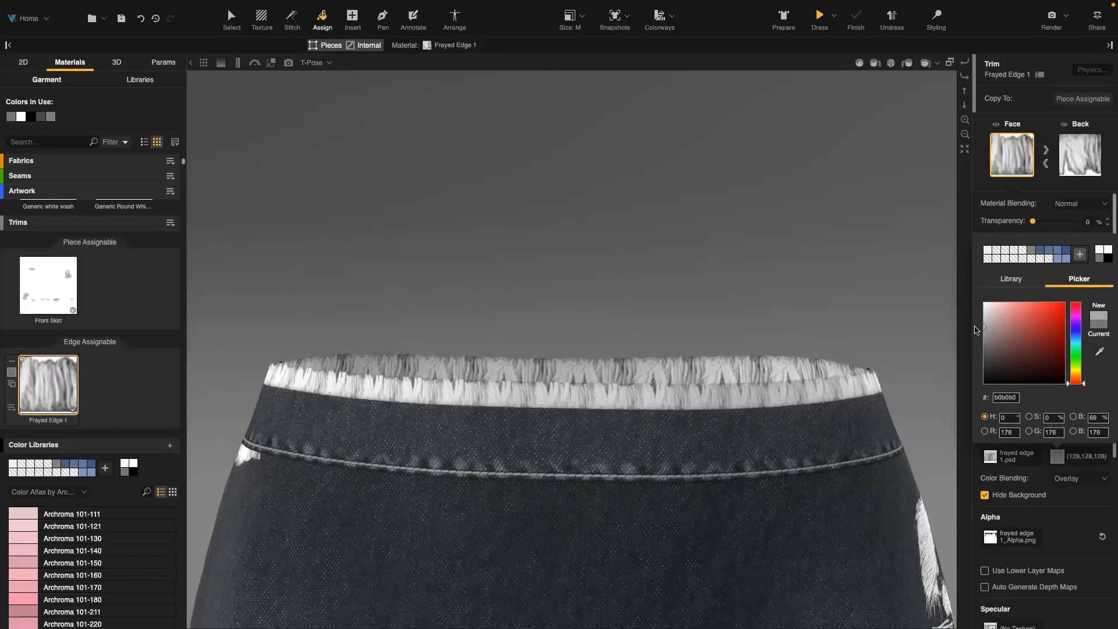
{"action": "left_click", "coordinate": [969, 279]}
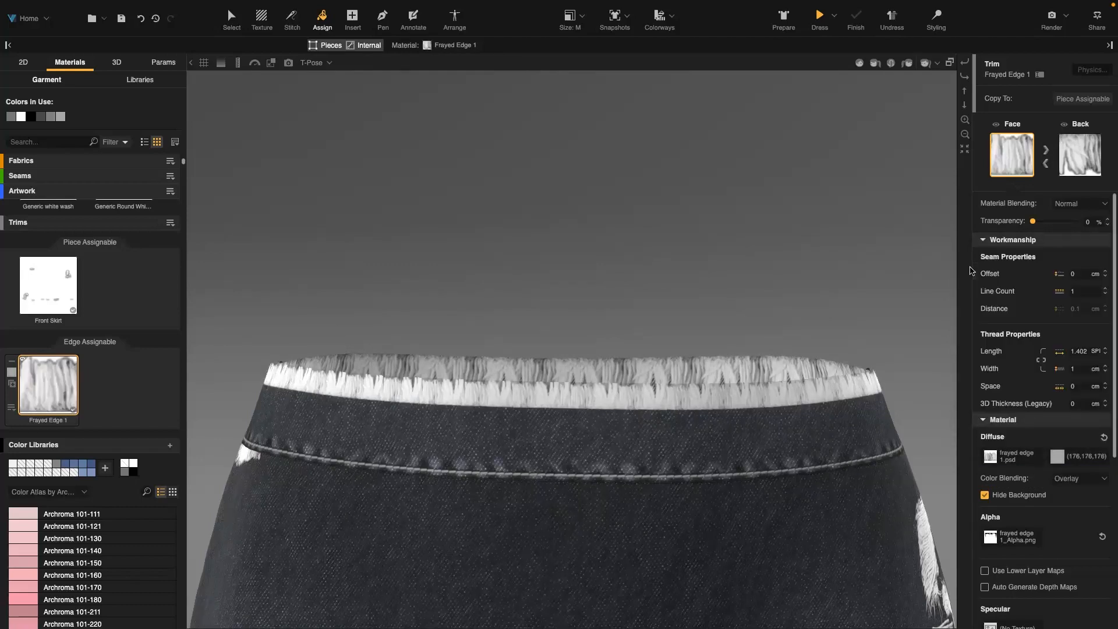
Copy the face material to the back and open the face texture for editing in Photoshop
{"action": "left_click", "coordinate": [1046, 153]}
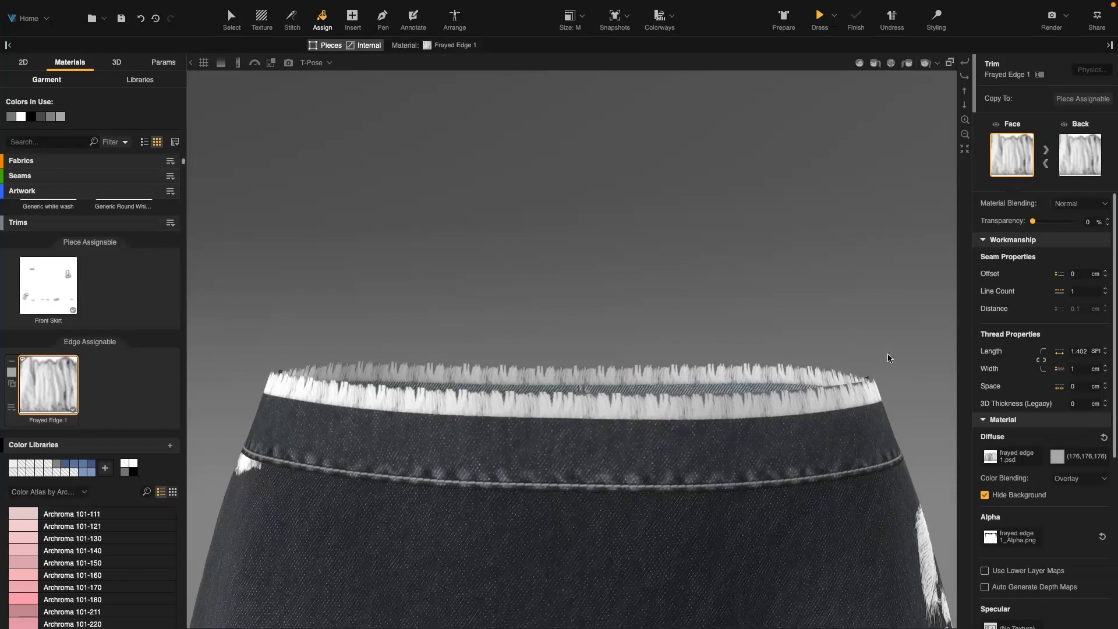
{"action": "left_click", "coordinate": [1001, 456]}
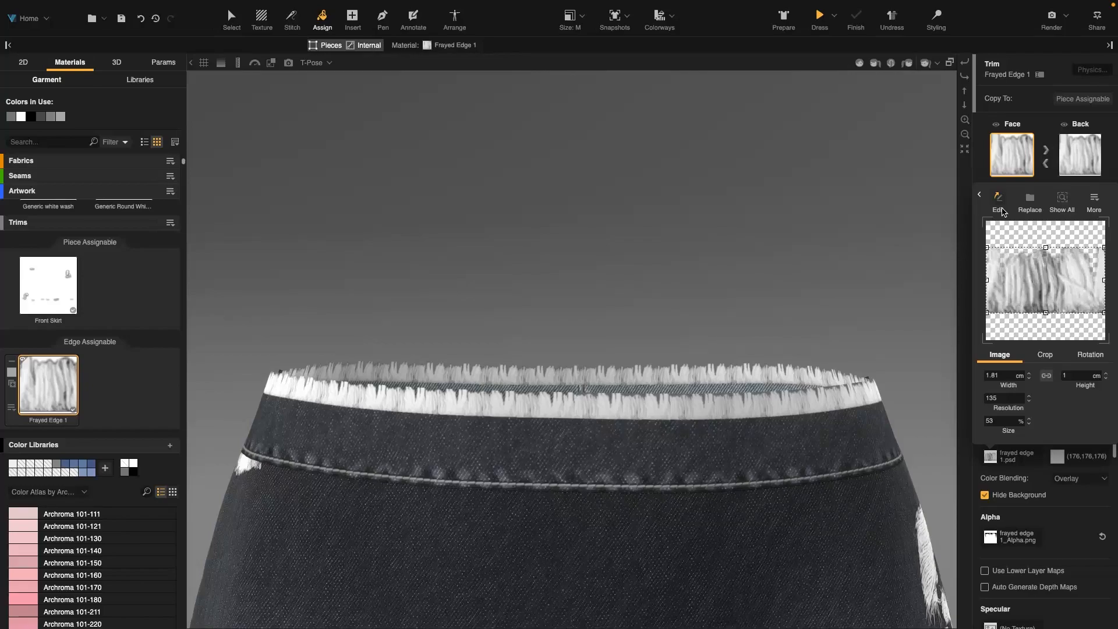
{"action": "left_click", "coordinate": [1003, 212]}
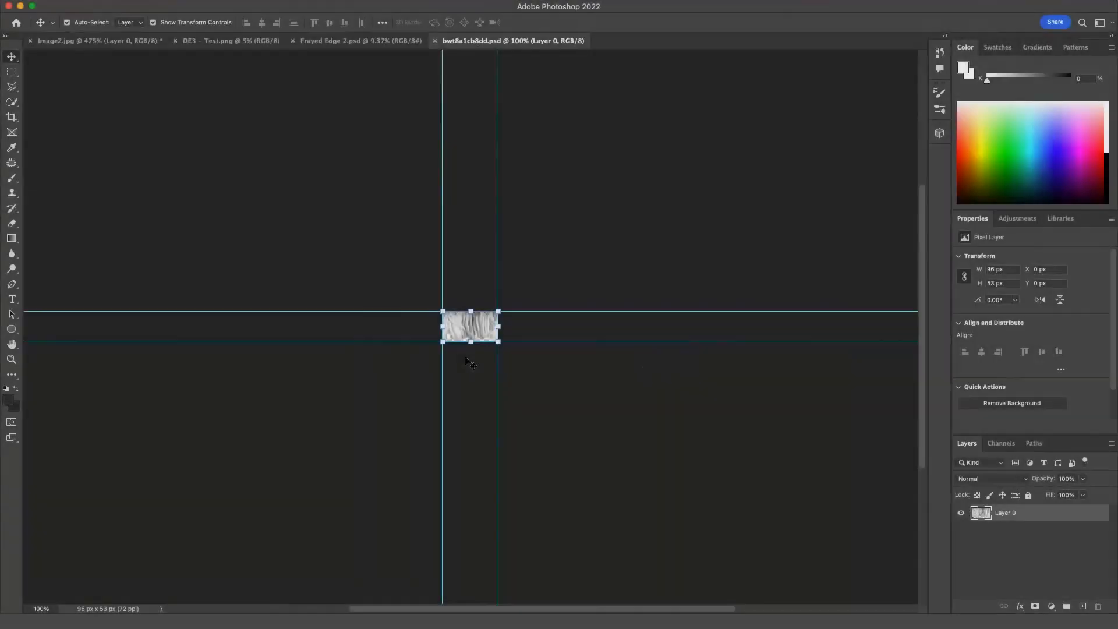
{"action": "scroll", "coordinate": [477, 352], "scroll_direction": "up", "scroll_amount": 3, "text": "alt"}
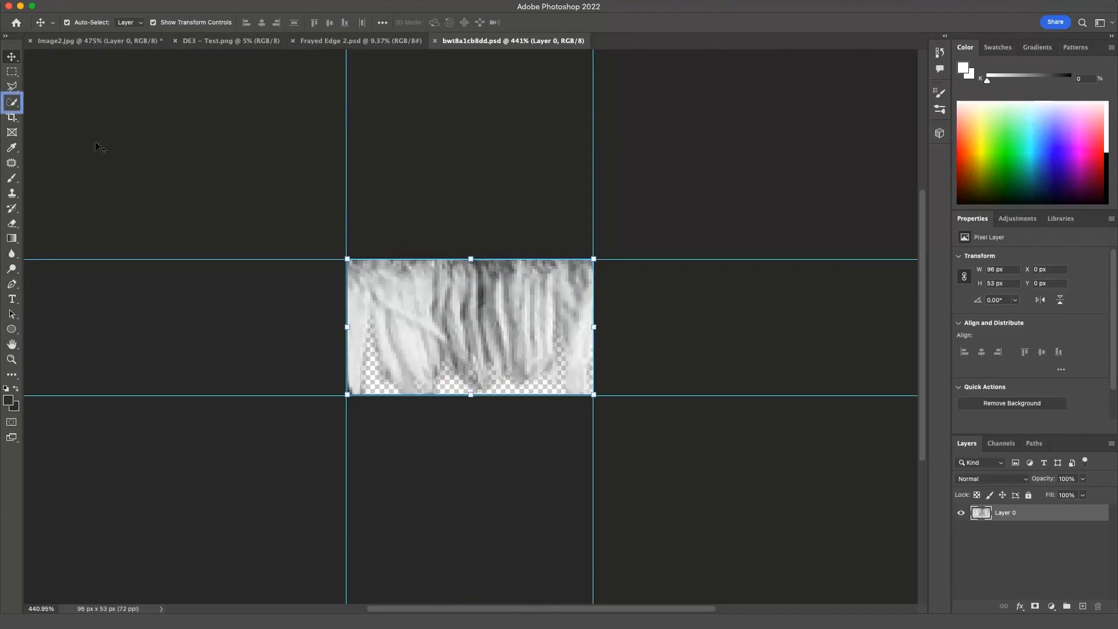
Select the darker fringe strands in the texture's middle with the Quick Selection Tool at a smaller brush size
{"action": "left_click", "coordinate": [12, 102]}
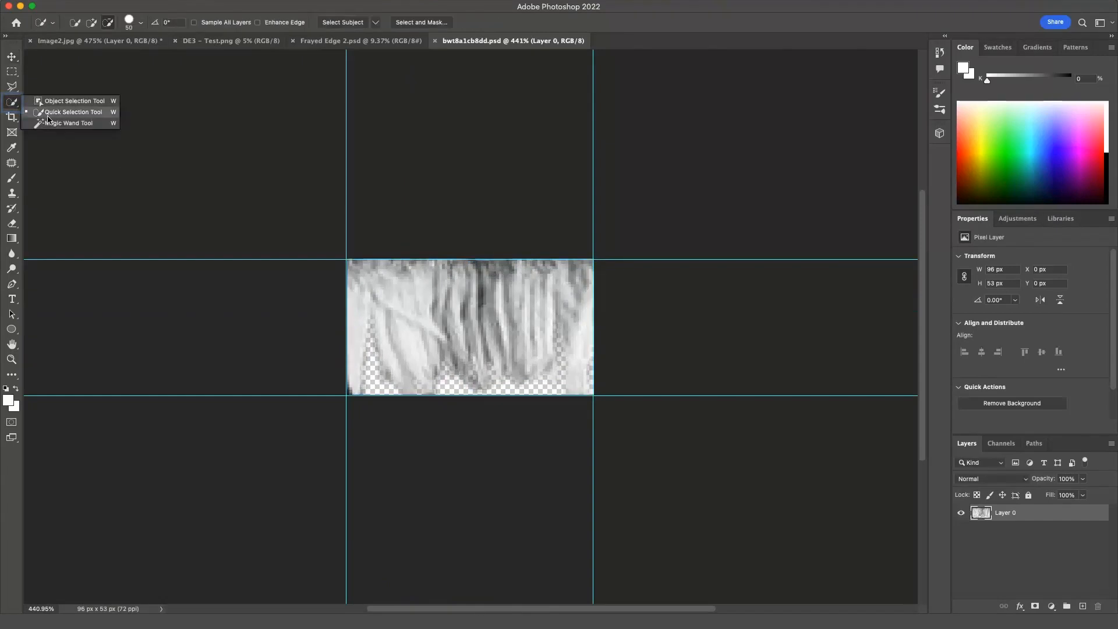
{"action": "left_click", "coordinate": [27, 114]}
{"action": "key", "text": "bracketleft"}
{"action": "key", "text": "bracketleft"}
{"action": "key", "text": "bracketleft"}
{"action": "mouse_move", "coordinate": [466, 282]}
{"action": "left_mouse_down"}
{"action": "mouse_move", "coordinate": [476, 301]}
{"action": "mouse_move", "coordinate": [491, 260]}
{"action": "mouse_move", "coordinate": [525, 300]}
{"action": "left_mouse_up"}
{"action": "left_click", "coordinate": [482, 269]}
{"action": "left_click", "coordinate": [91, 24]}
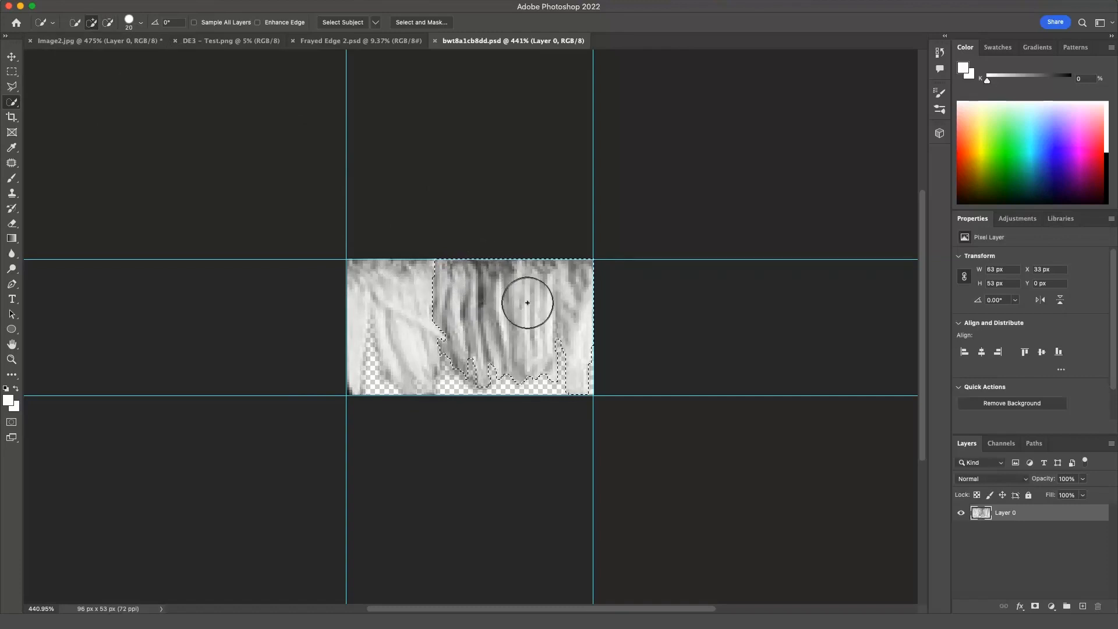
{"action": "left_click_drag", "start_coordinate": [477, 370], "coordinate": [491, 403]}
{"action": "left_click_drag", "start_coordinate": [541, 237], "coordinate": [540, 270], "text": "alt"}
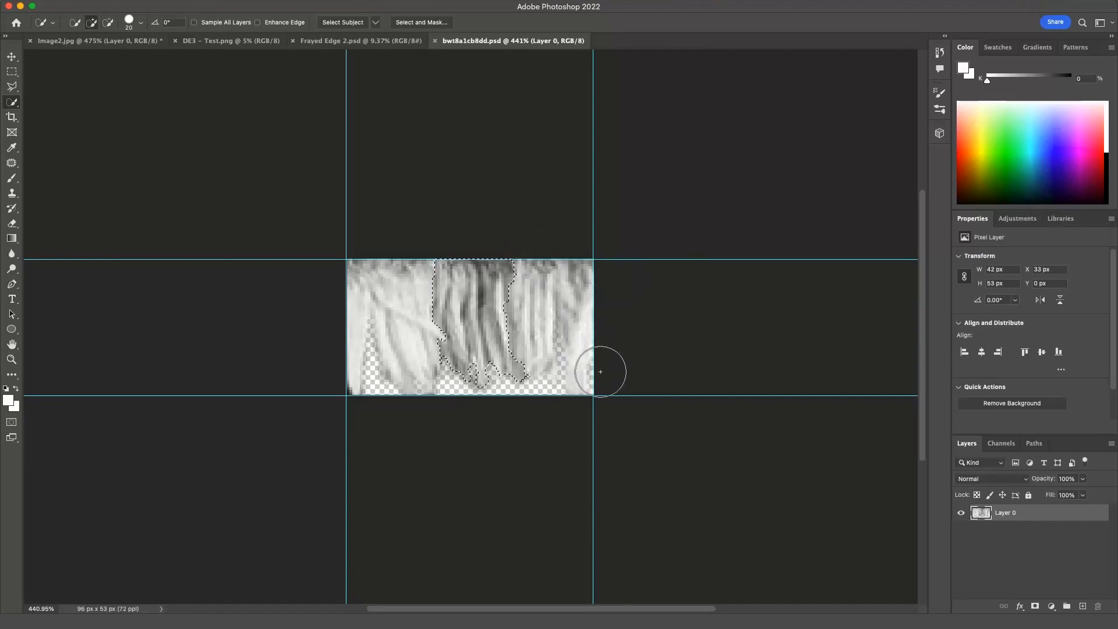
Add a Curves adjustment layer on the selection and raise the black point to brighten the strands
{"action": "left_click", "coordinate": [1017, 218]}
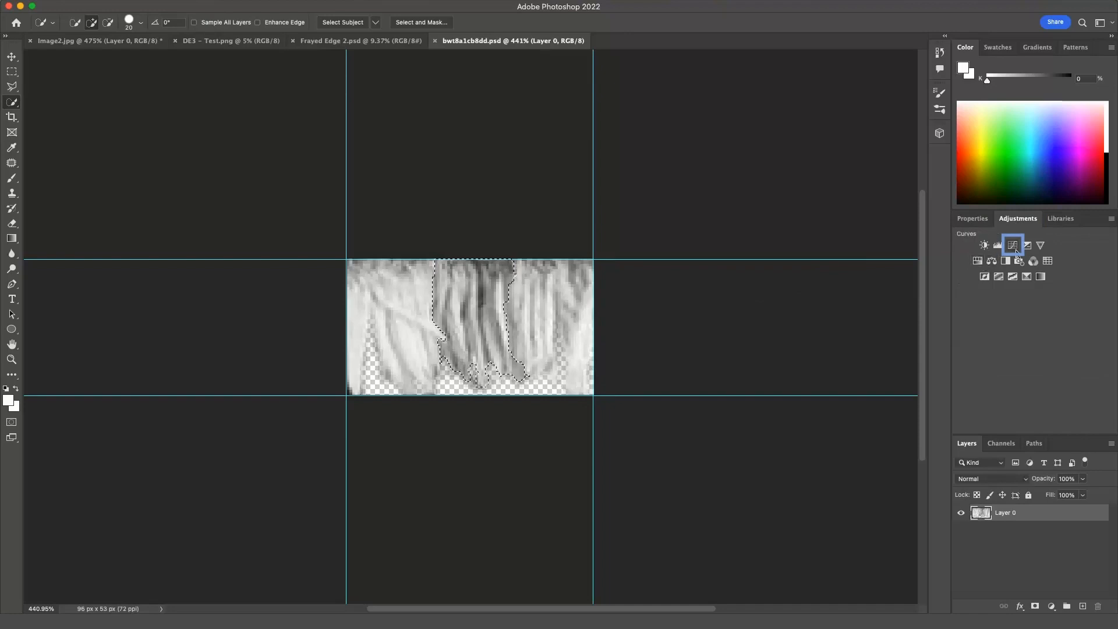
{"action": "left_click", "coordinate": [1014, 247]}
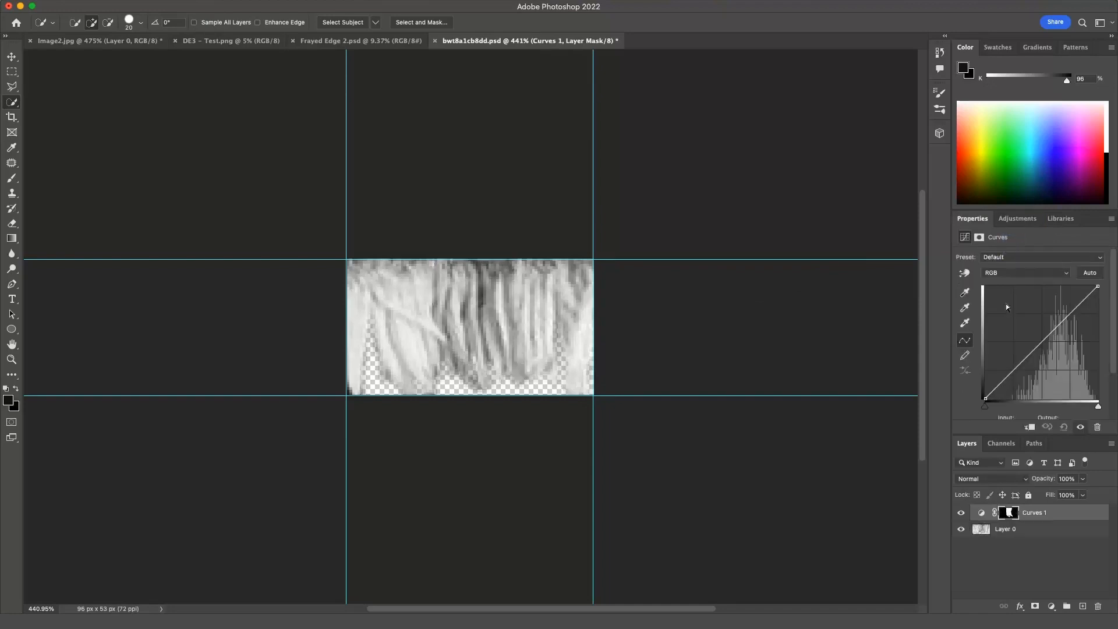
{"action": "left_click_drag", "start_coordinate": [985, 391], "coordinate": [985, 375]}
{"action": "left_click_drag", "start_coordinate": [1098, 286], "coordinate": [1080, 294]}
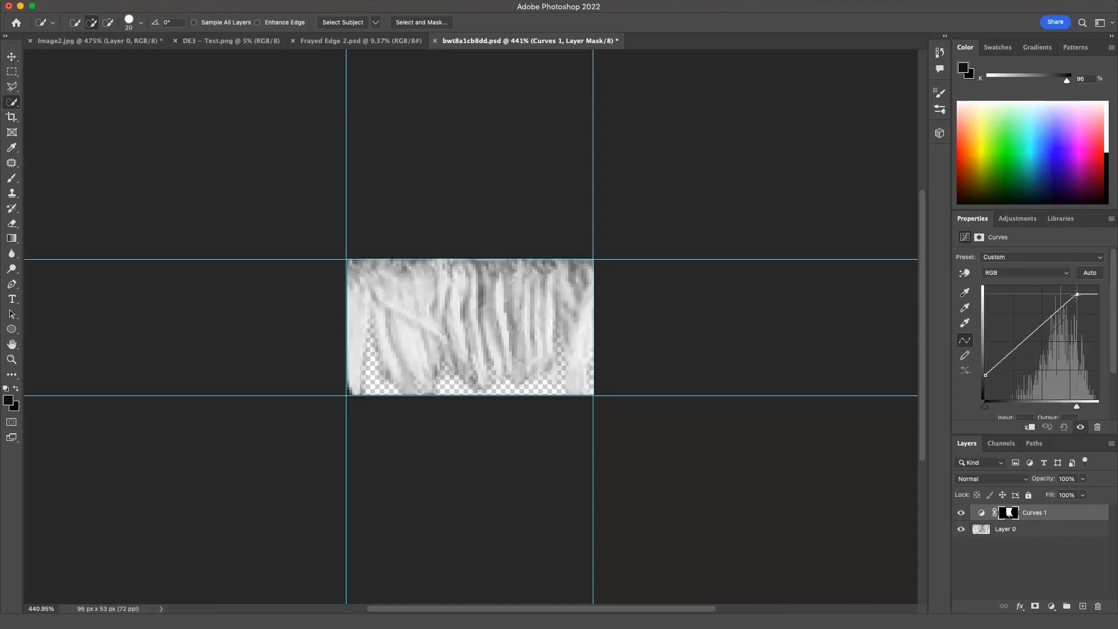
{"action": "left_click_drag", "start_coordinate": [995, 376], "coordinate": [993, 372]}
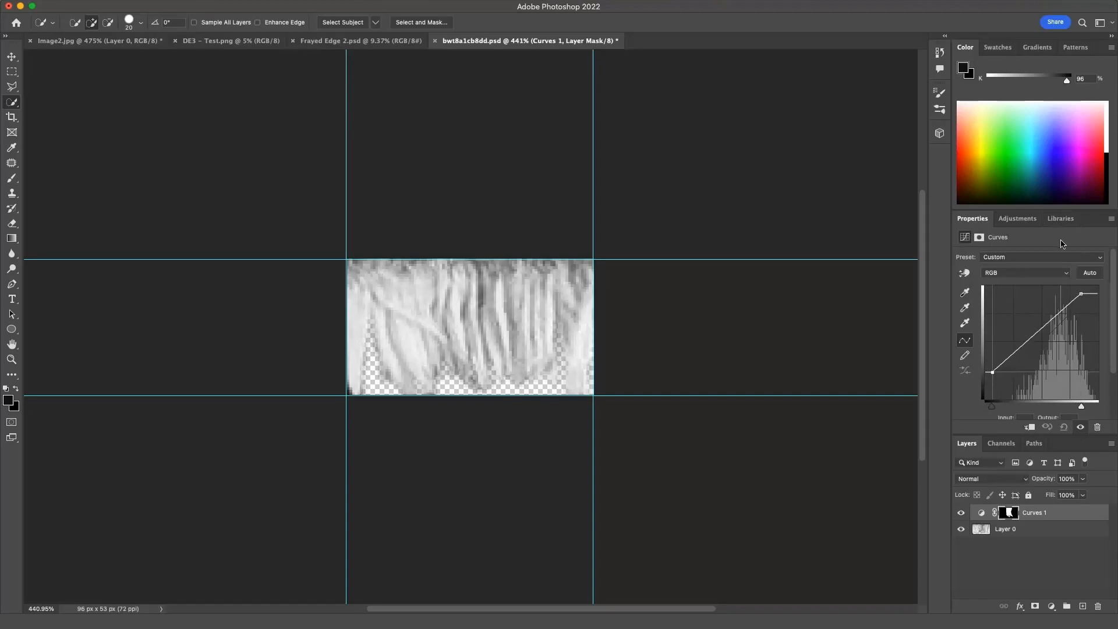
Save the edited texture file
{"action": "left_click", "coordinate": [1063, 550]}
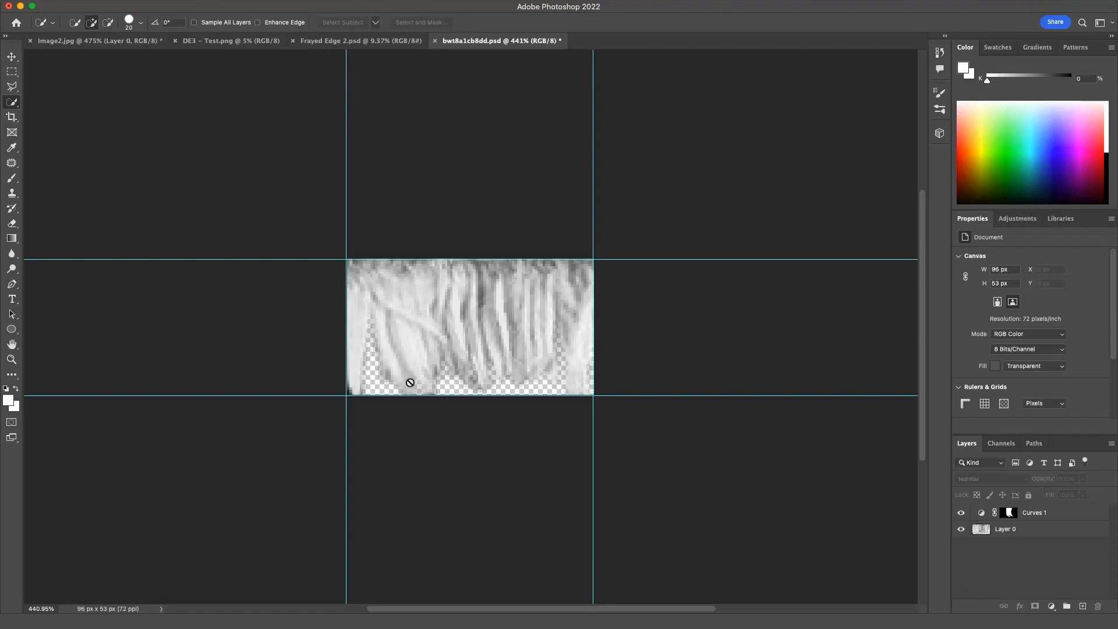
{"action": "left_click", "coordinate": [89, 7]}
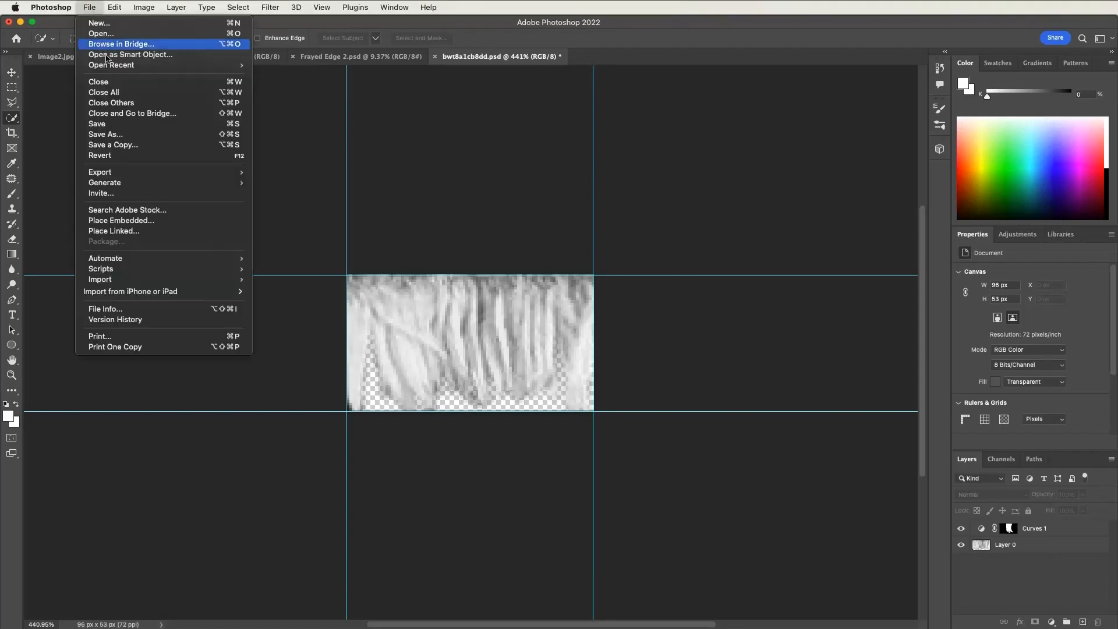
{"action": "left_click", "coordinate": [118, 124]}
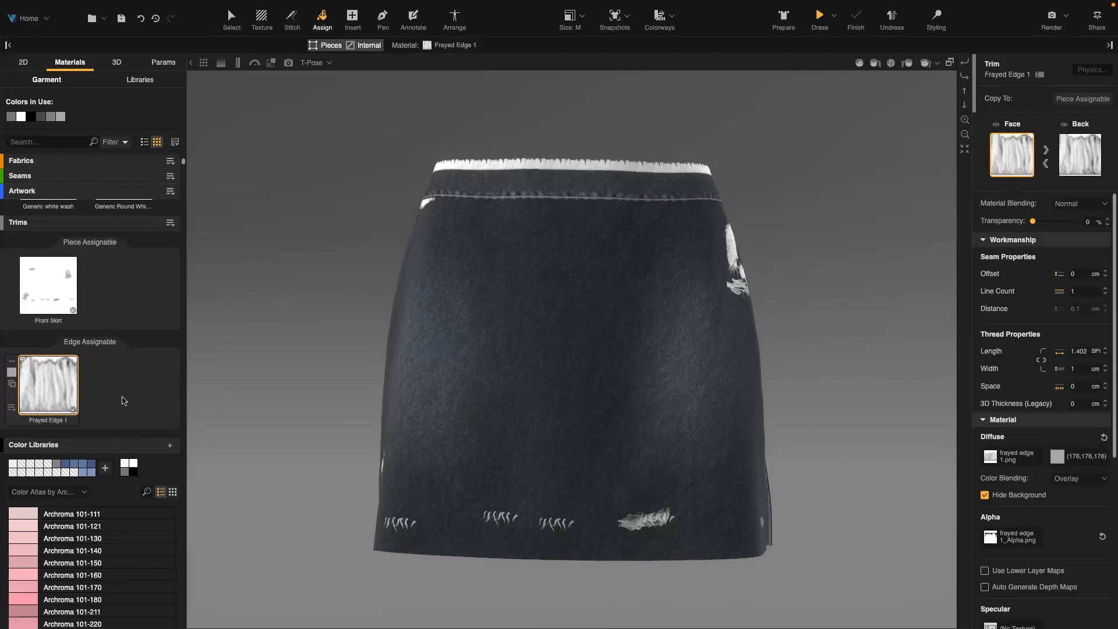
Add a new edge-assignable trim using Frayed Edge 2.psd
{"action": "left_click", "coordinate": [170, 224]}
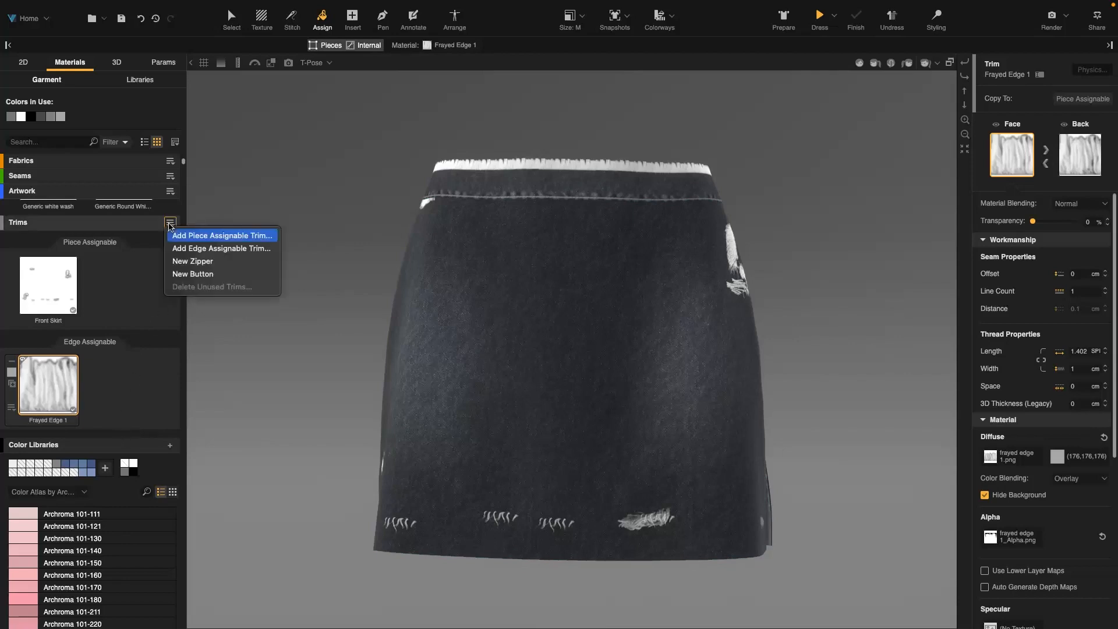
{"action": "left_click", "coordinate": [201, 250]}
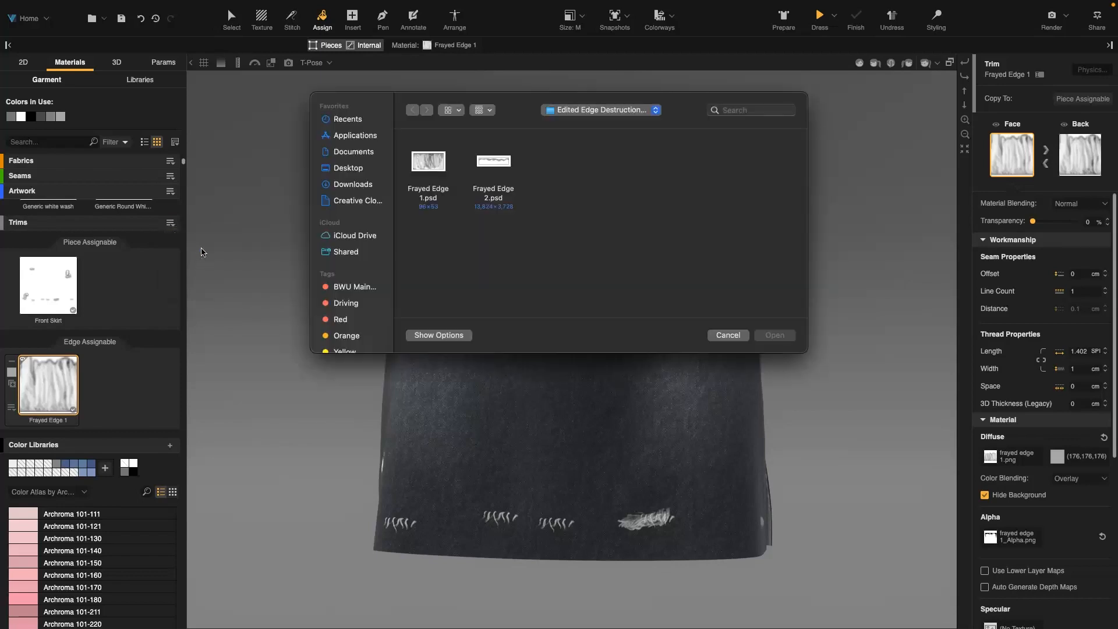
{"action": "left_click", "coordinate": [491, 164]}
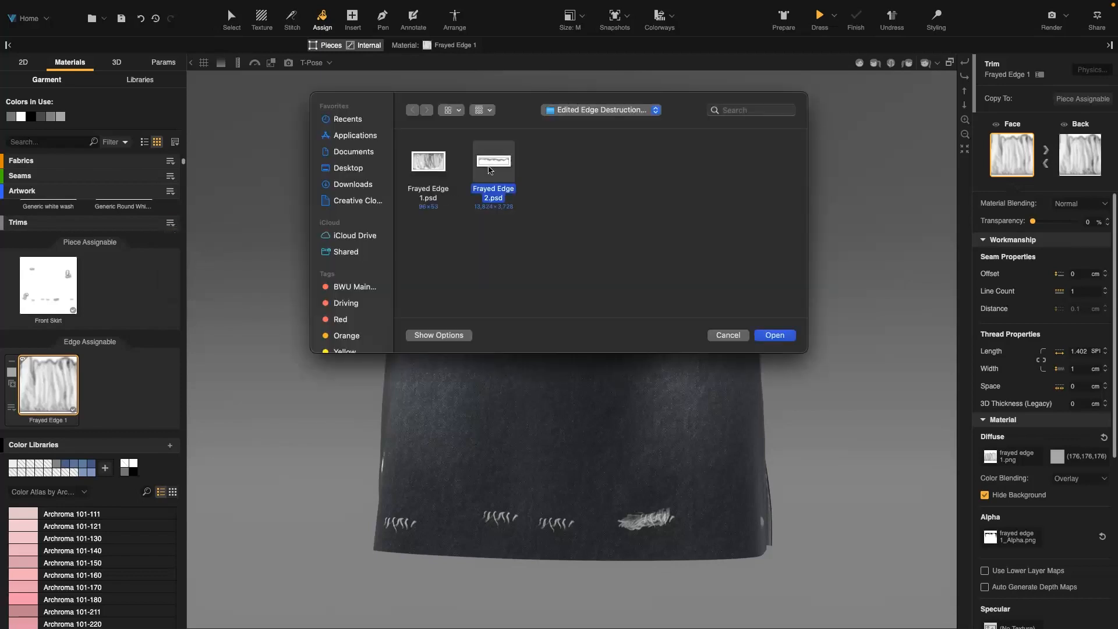
{"action": "left_click", "coordinate": [772, 339]}
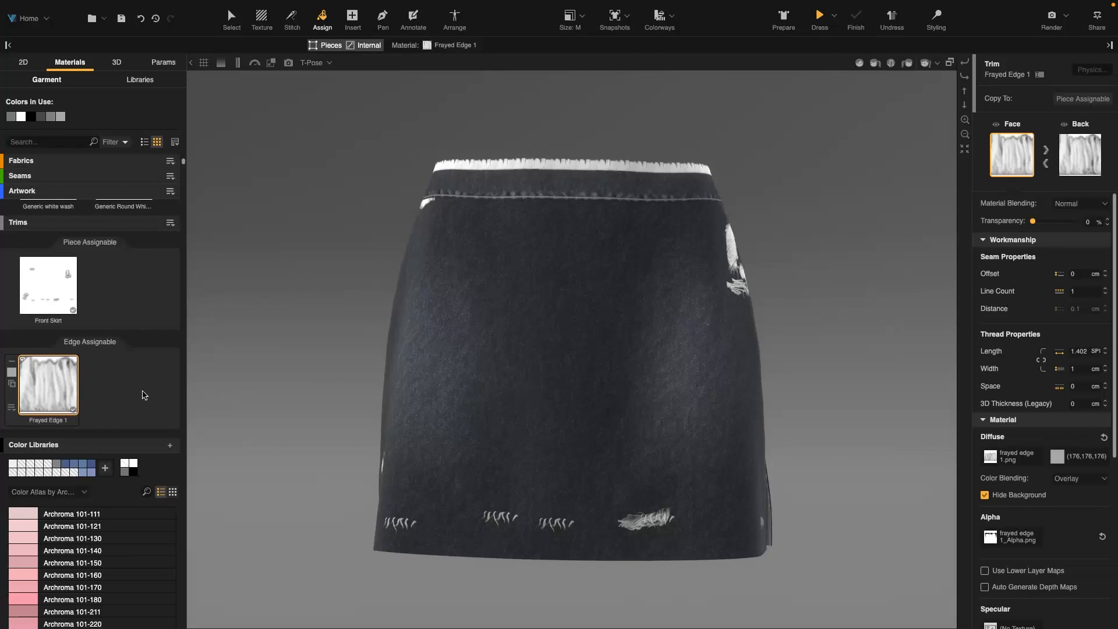
{"action": "scroll", "coordinate": [147, 396], "scroll_direction": "up", "scroll_amount": 6}
{"action": "left_click", "coordinate": [134, 600]}
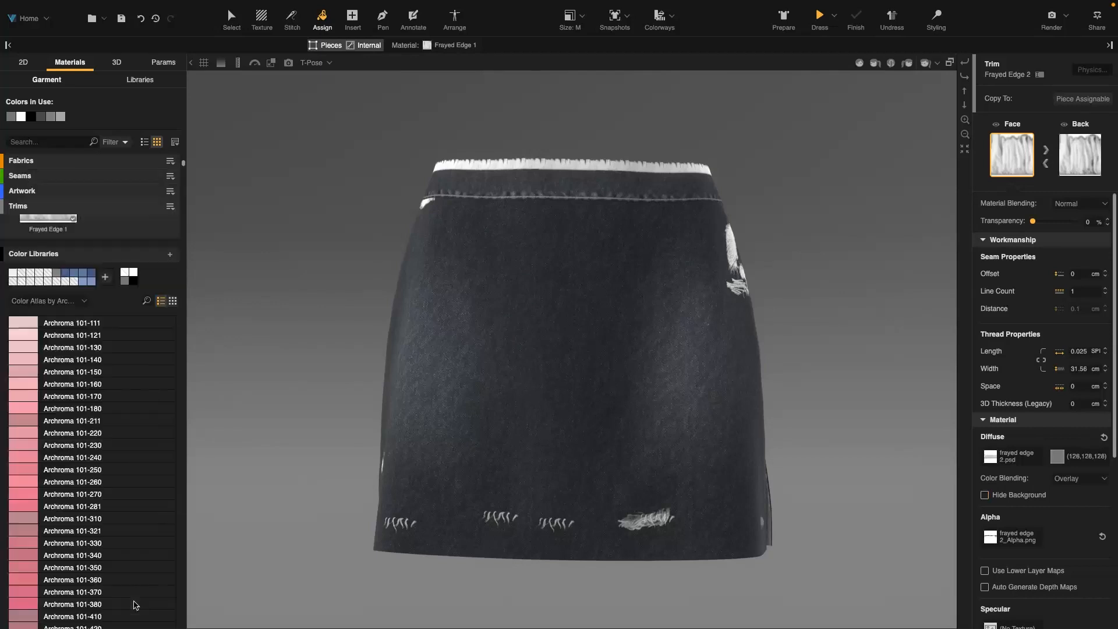
{"action": "left_click", "coordinate": [147, 361]}
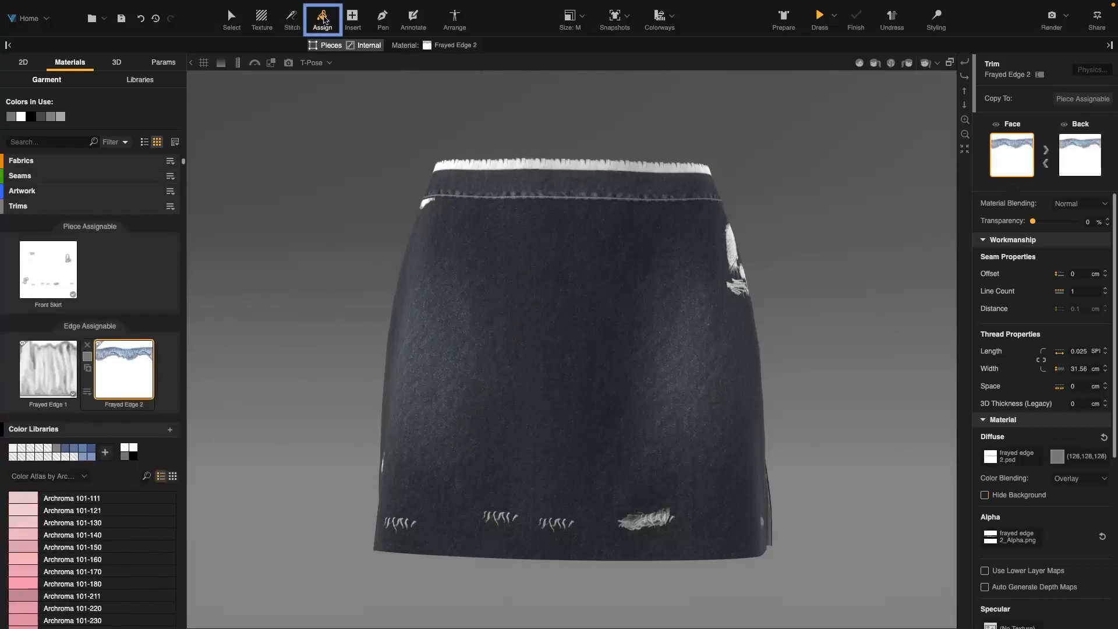
Assign the Frayed Edge 2 trim along the skirt's hem edges
{"action": "left_click", "coordinate": [499, 552]}
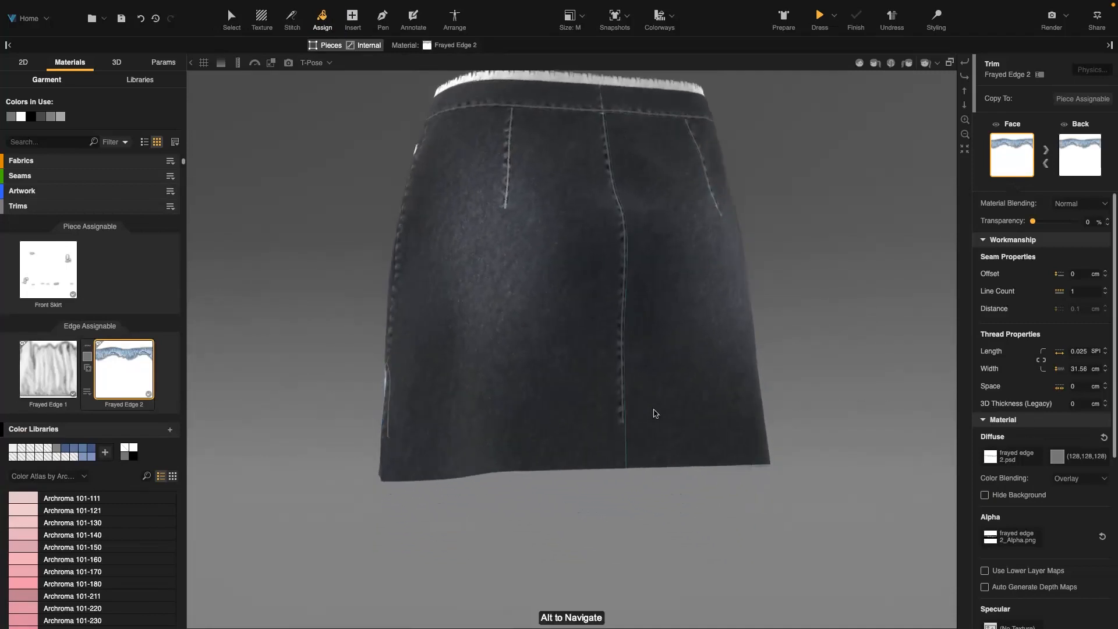
{"action": "left_click", "coordinate": [490, 469]}
{"action": "left_click", "coordinate": [670, 457]}
{"action": "left_click_drag", "start_coordinate": [846, 364], "coordinate": [596, 371]}
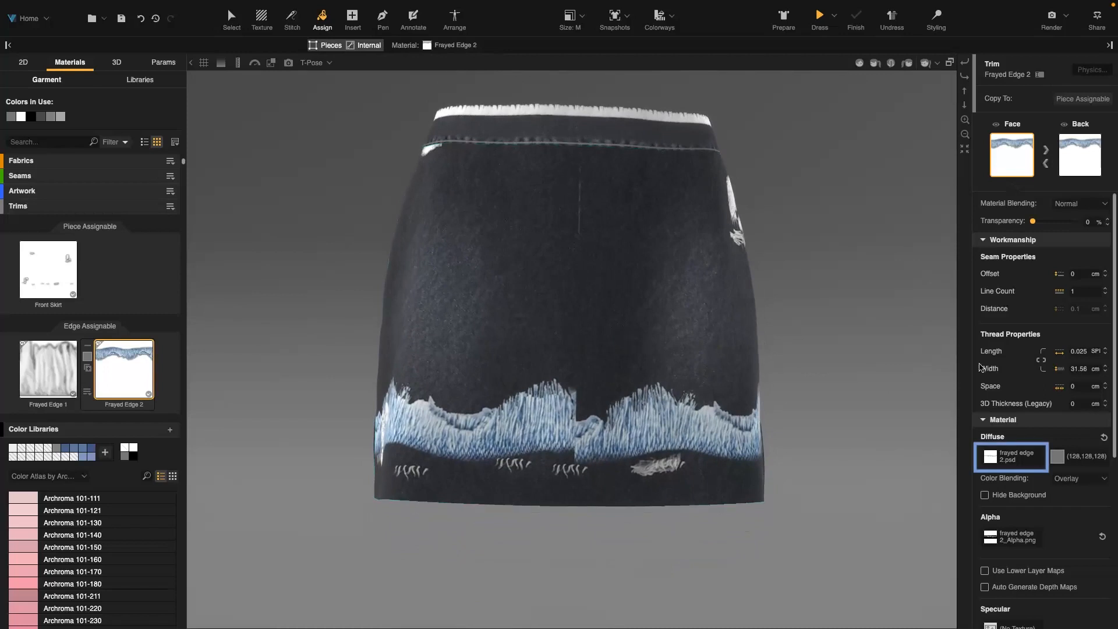
Scale the Frayed Edge 2 diffuse texture to 30% size
{"action": "left_click", "coordinate": [1013, 465]}
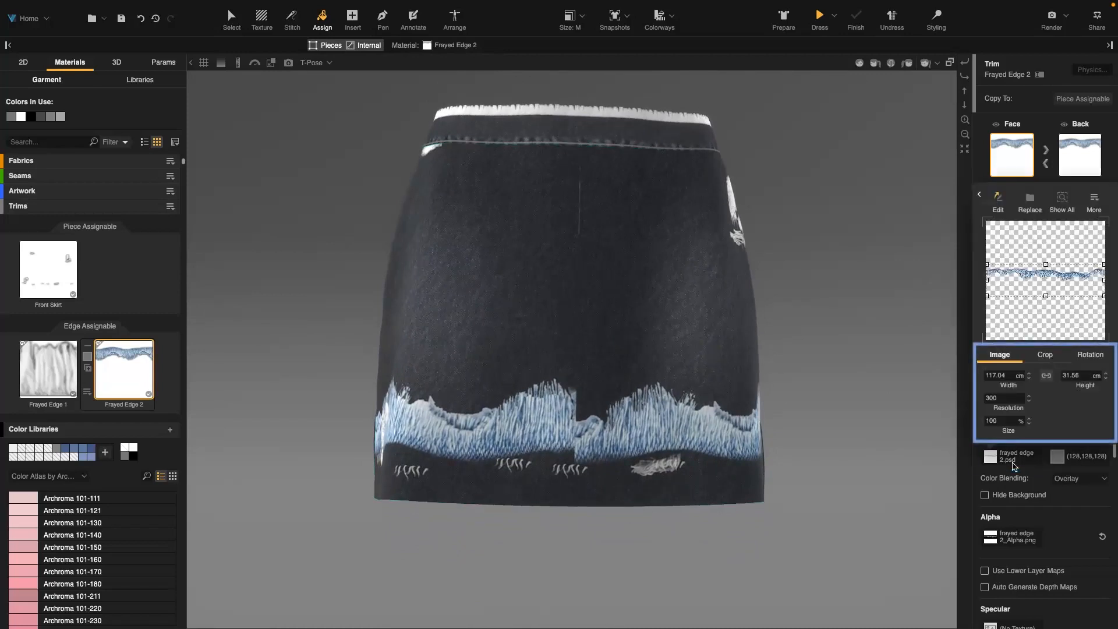
{"action": "double_click", "coordinate": [1001, 421]}
{"action": "type", "text": "30"}
{"action": "key", "text": "Return"}
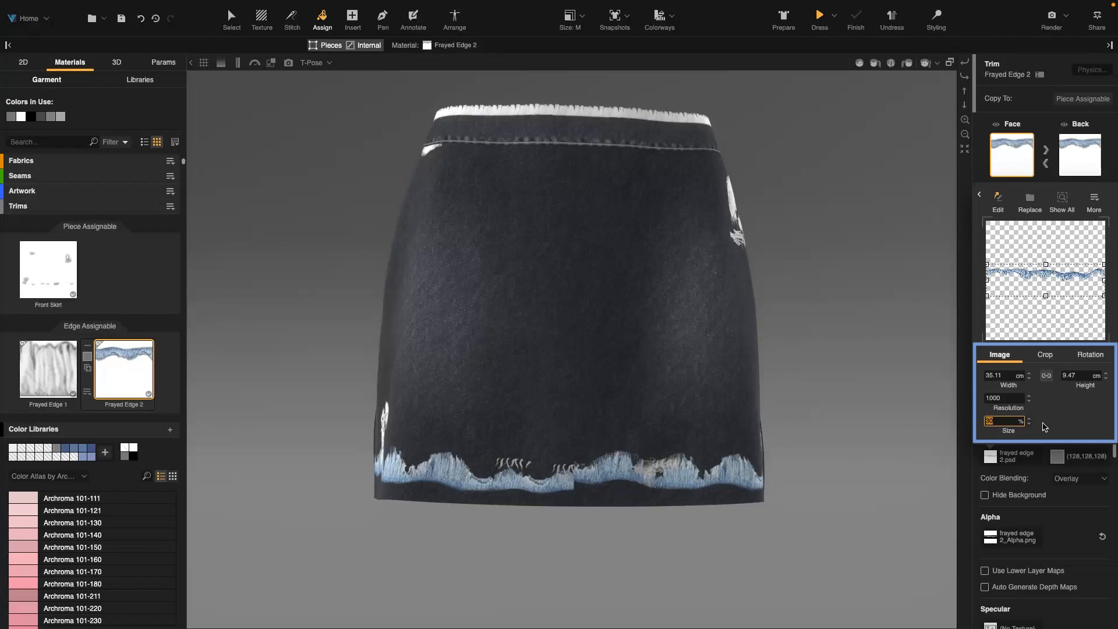
Rotate the Frayed Edge 2 diffuse image 180 degrees
{"action": "left_click", "coordinate": [1089, 354]}
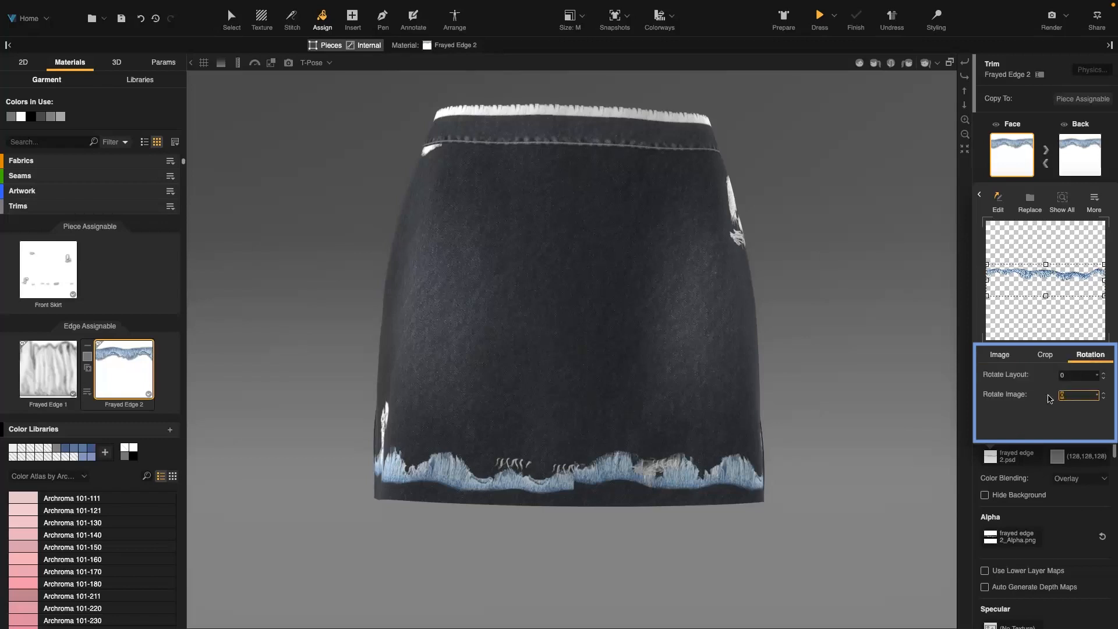
{"action": "type", "text": "180"}
{"action": "key", "text": "Return"}
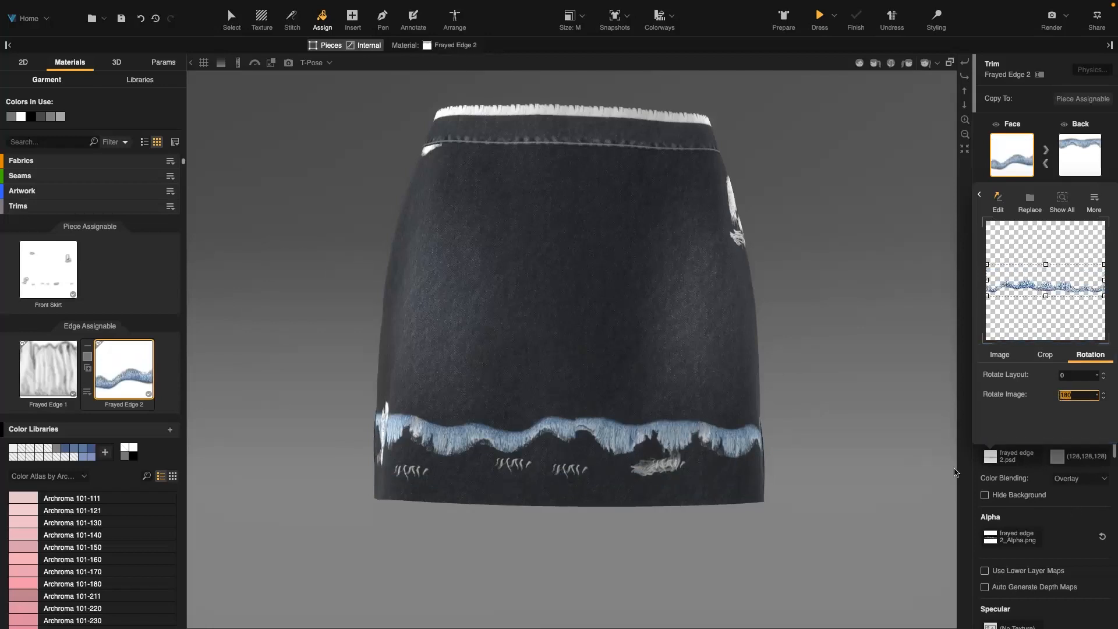
Zoom in and orbit around the skirt to examine the frayed hem trim closely
{"action": "left_click_drag", "start_coordinate": [591, 373], "coordinate": [577, 373], "text": "alt"}
{"action": "scroll", "coordinate": [579, 373], "scroll_direction": "up", "scroll_amount": 3}
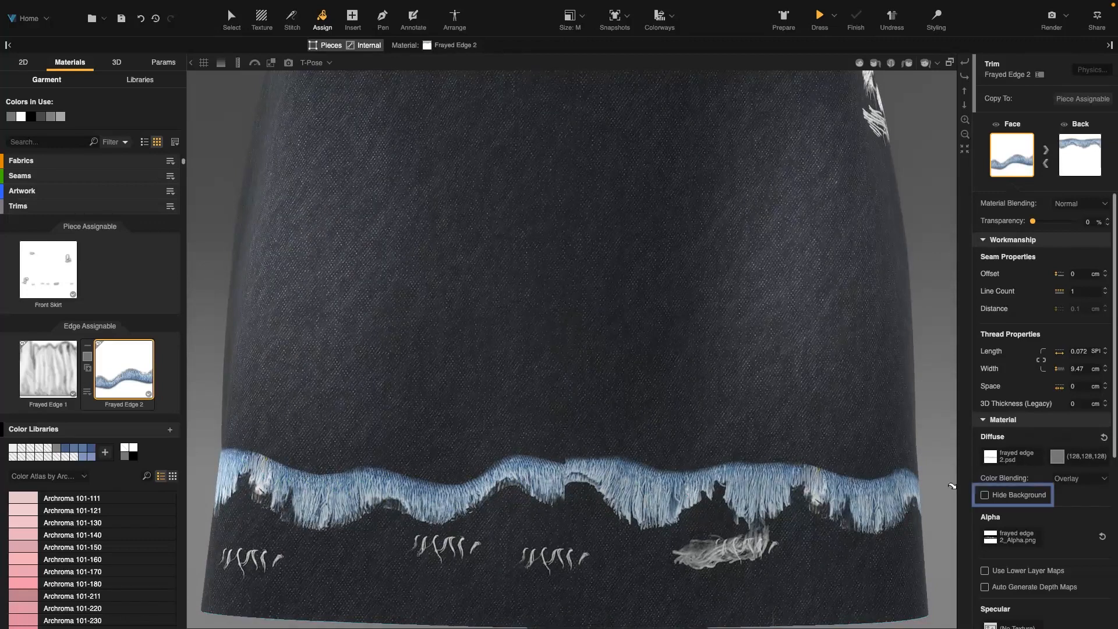
{"action": "left_click", "coordinate": [1014, 496]}
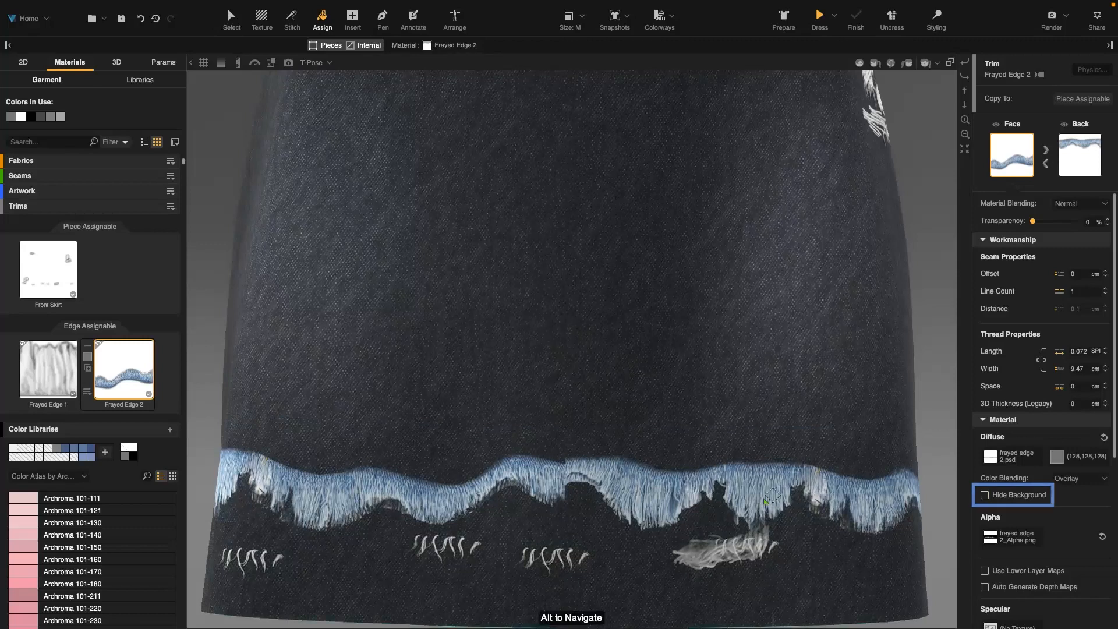
{"action": "scroll", "coordinate": [774, 495], "scroll_direction": "down", "scroll_amount": 4}
{"action": "left_click_drag", "start_coordinate": [838, 467], "coordinate": [464, 402]}
{"action": "right_click_drag", "start_coordinate": [464, 403], "coordinate": [528, 303]}
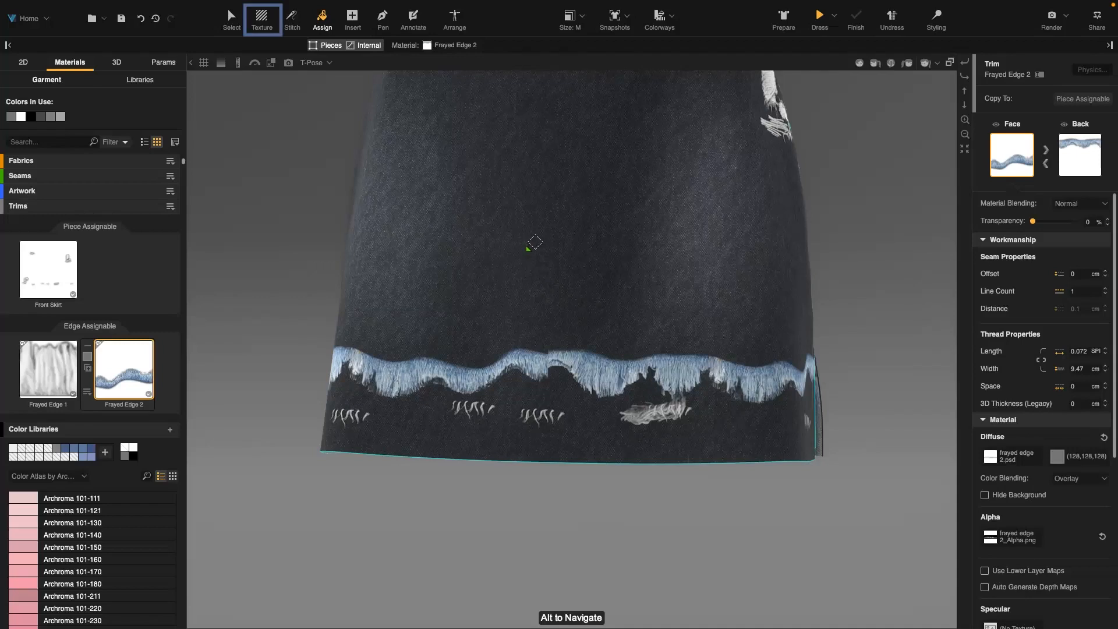
Select the hem trim with the Texture tool and orbit around the skirt to inspect its placement
{"action": "left_click", "coordinate": [265, 18]}
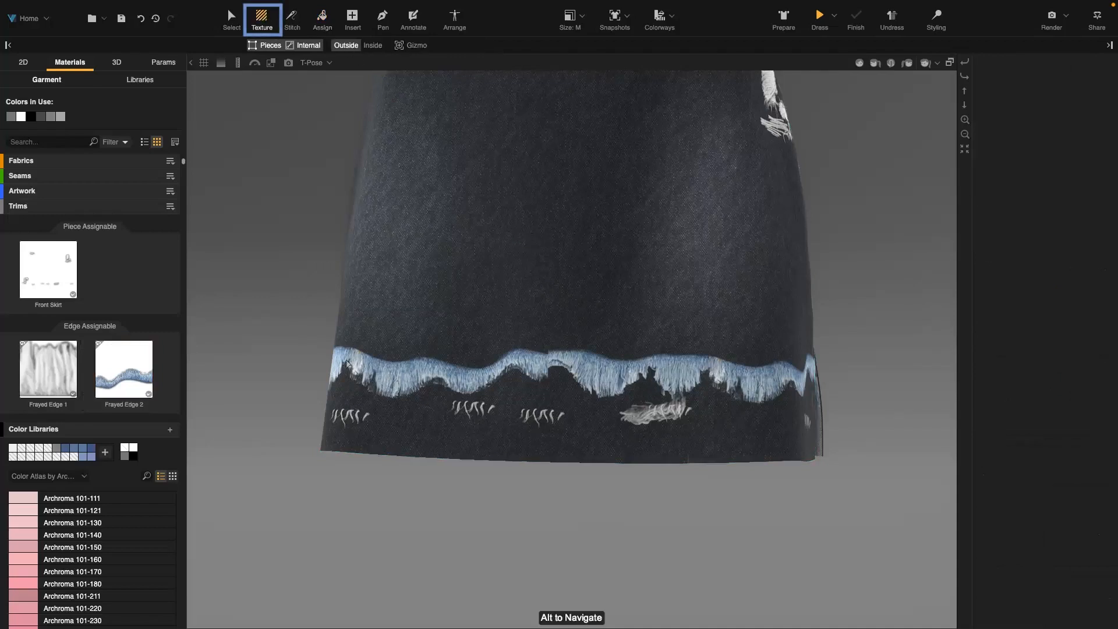
{"action": "left_click_drag", "start_coordinate": [243, 391], "coordinate": [320, 381]}
{"action": "left_click", "coordinate": [401, 438]}
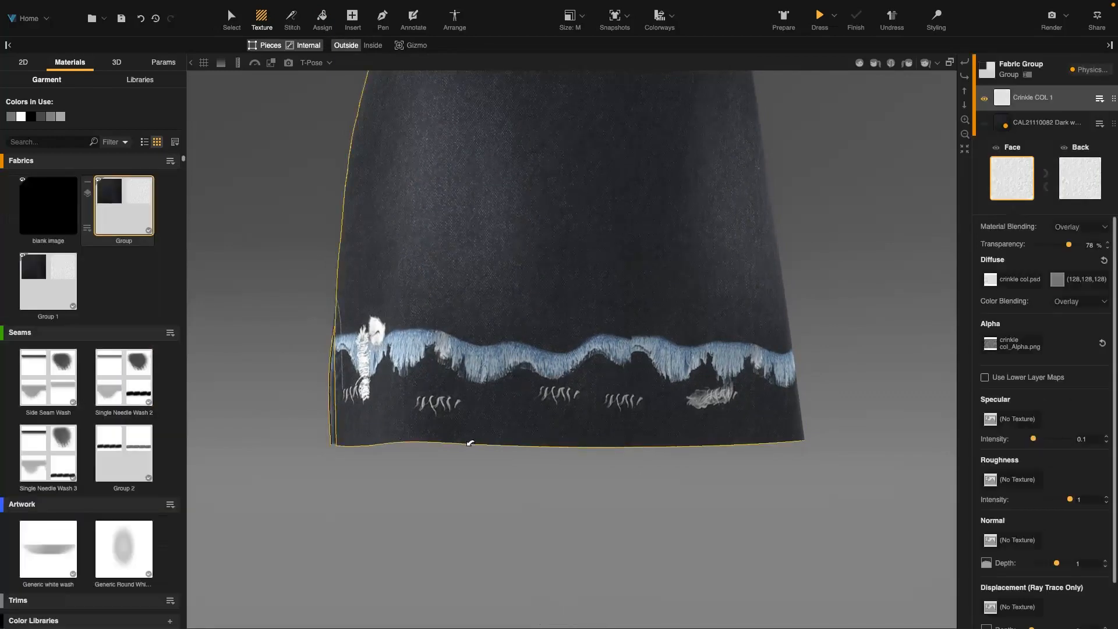
{"action": "left_click", "coordinate": [471, 443]}
{"action": "left_click_drag", "start_coordinate": [833, 317], "coordinate": [750, 356]}
{"action": "left_click_drag", "start_coordinate": [512, 481], "coordinate": [712, 482]}
{"action": "left_click_drag", "start_coordinate": [611, 479], "coordinate": [816, 480]}
{"action": "left_click_drag", "start_coordinate": [601, 482], "coordinate": [709, 488]}
{"action": "left_click_drag", "start_coordinate": [612, 484], "coordinate": [432, 476]}
{"action": "left_click_drag", "start_coordinate": [778, 482], "coordinate": [508, 404]}
{"action": "left_click_drag", "start_coordinate": [673, 406], "coordinate": [665, 406]}
{"action": "left_click_drag", "start_coordinate": [914, 329], "coordinate": [640, 402]}
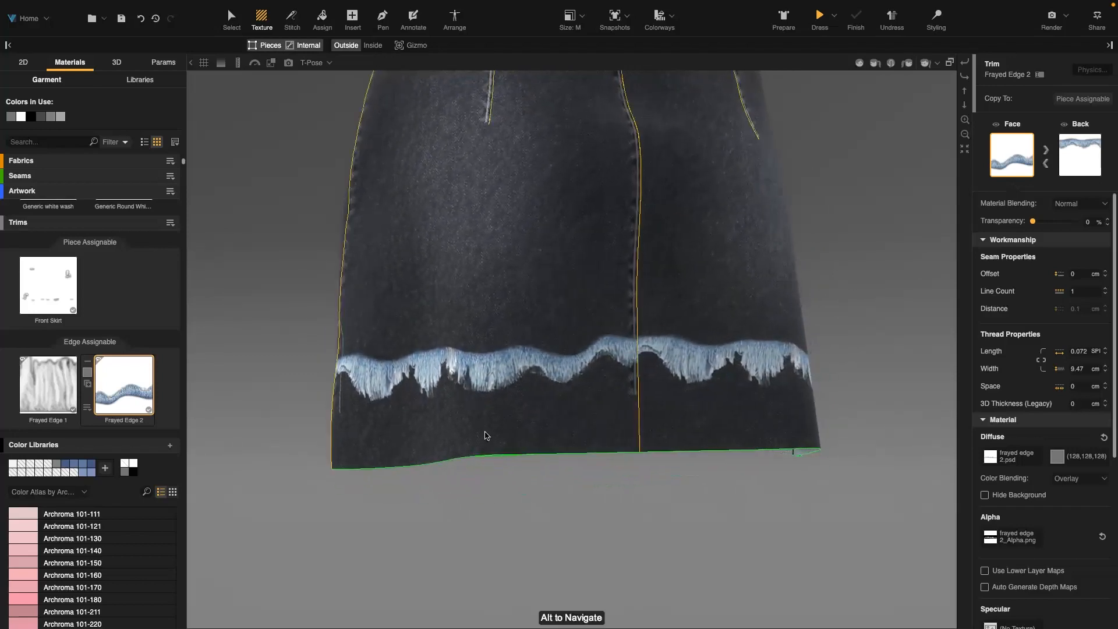
{"action": "left_click_drag", "start_coordinate": [598, 451], "coordinate": [662, 443]}
{"action": "left_click_drag", "start_coordinate": [845, 304], "coordinate": [794, 352]}
{"action": "left_click_drag", "start_coordinate": [651, 455], "coordinate": [716, 566]}
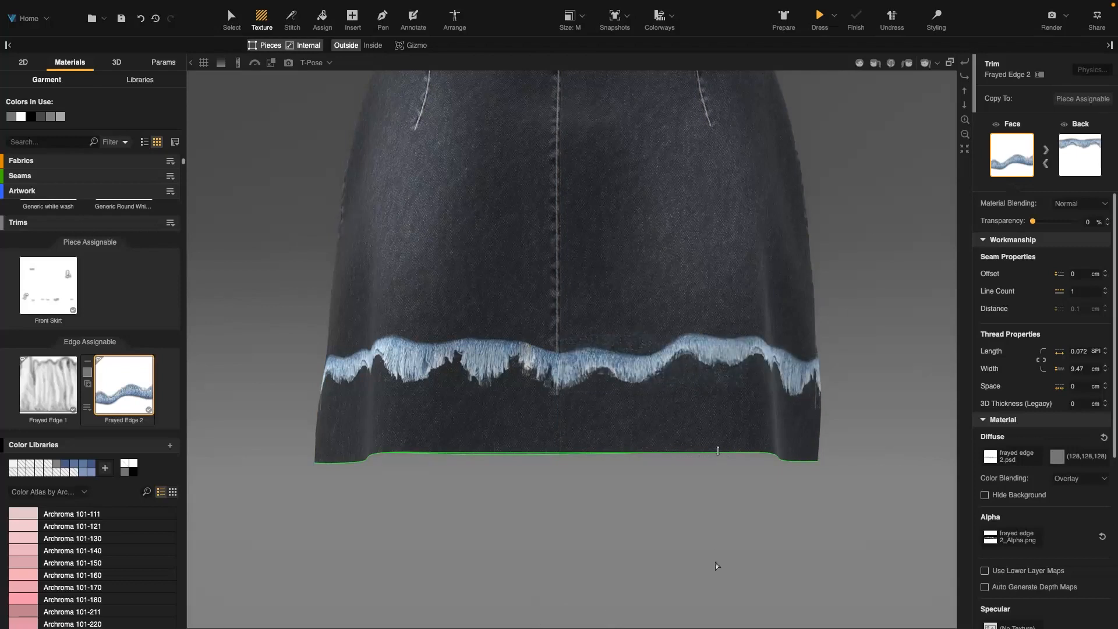
{"action": "left_click_drag", "start_coordinate": [693, 452], "coordinate": [708, 594]}
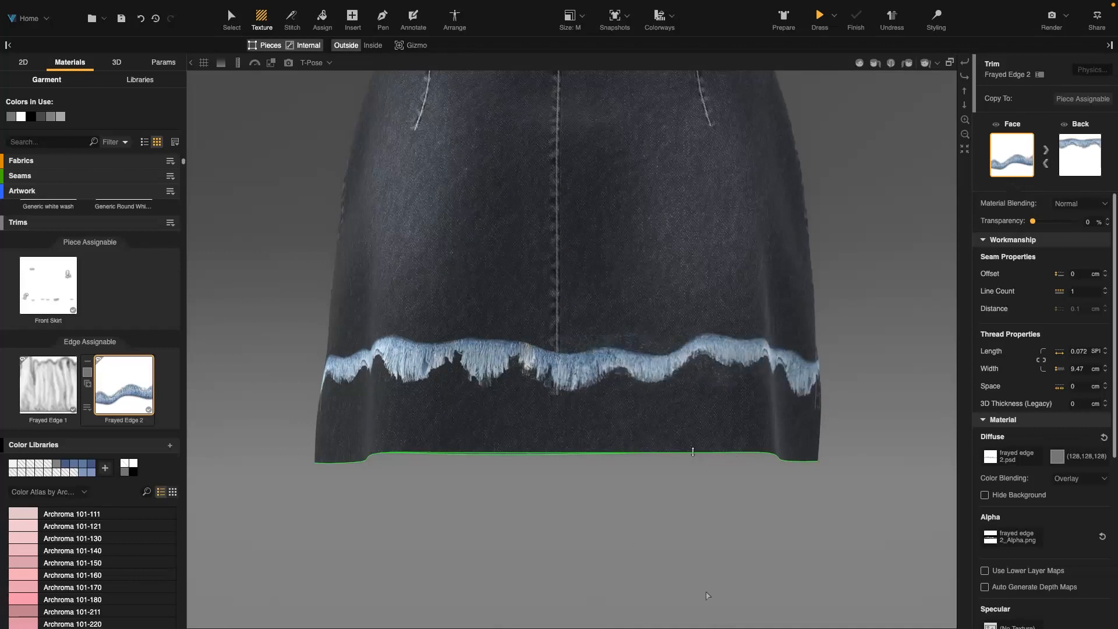
{"action": "scroll", "coordinate": [818, 332], "scroll_direction": "down", "scroll_amount": 5}
{"action": "right_click_drag", "start_coordinate": [819, 330], "coordinate": [594, 331]}
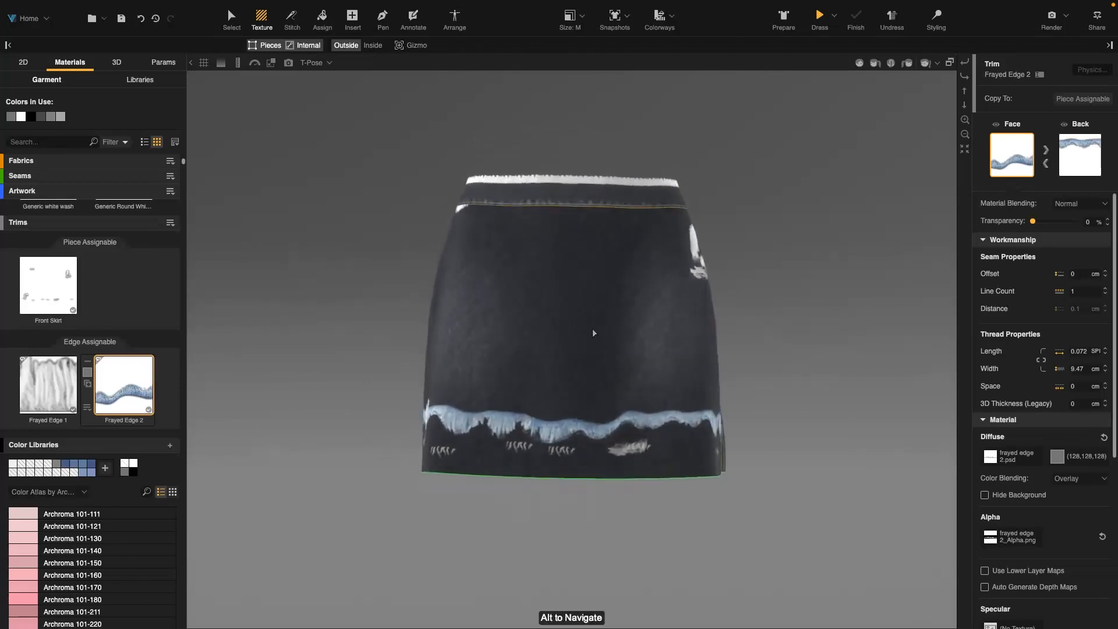
Shift the Frayed Edge 2 texture slightly downward within the trim's image placement
{"action": "scroll", "coordinate": [594, 332], "scroll_direction": "up", "scroll_amount": 5}
{"action": "left_click", "coordinate": [1010, 464]}
{"action": "left_click_drag", "start_coordinate": [1046, 266], "coordinate": [1046, 274]}
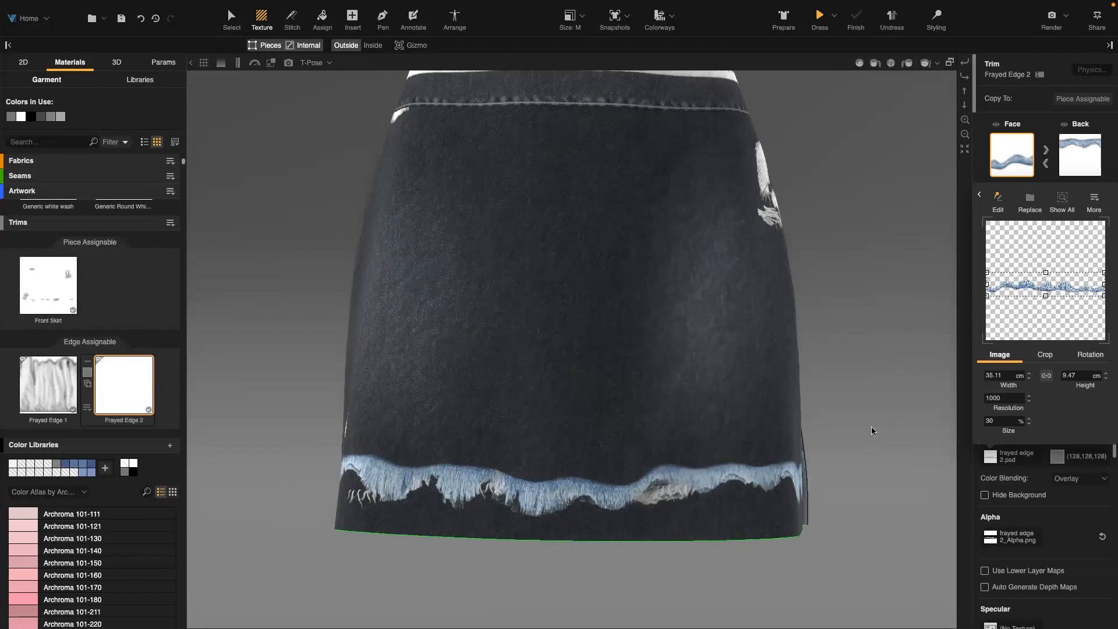
{"action": "left_click", "coordinate": [847, 438]}
{"action": "right_click_drag", "start_coordinate": [845, 436], "coordinate": [806, 324]}
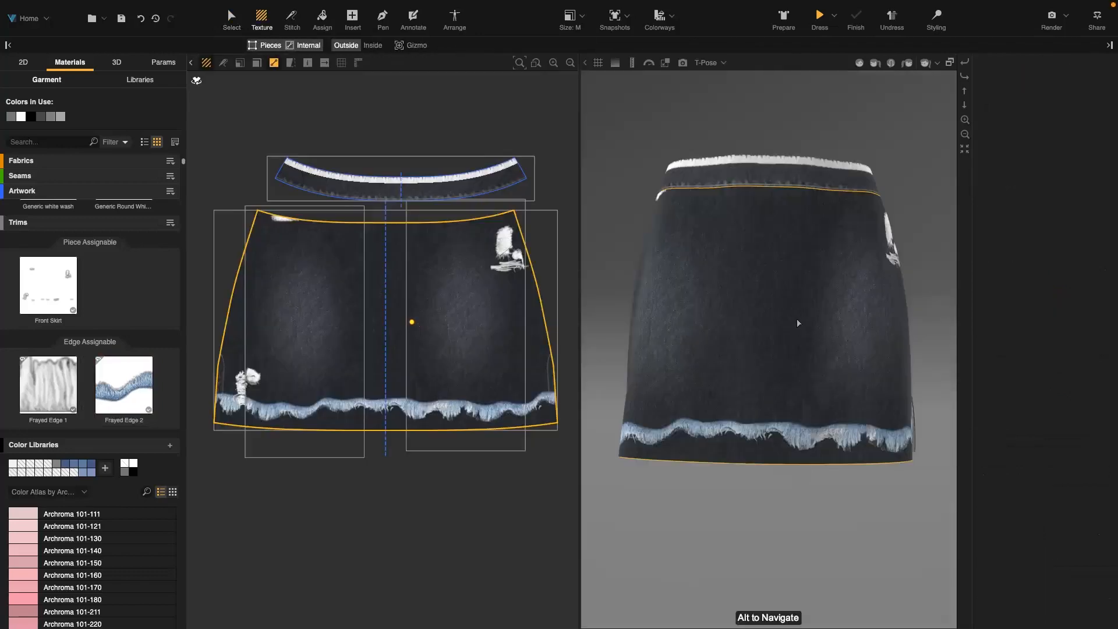
Trace an internal line with the Pen tool along the top of the frayed hem on the front skirt piece
{"action": "left_click", "coordinate": [385, 19]}
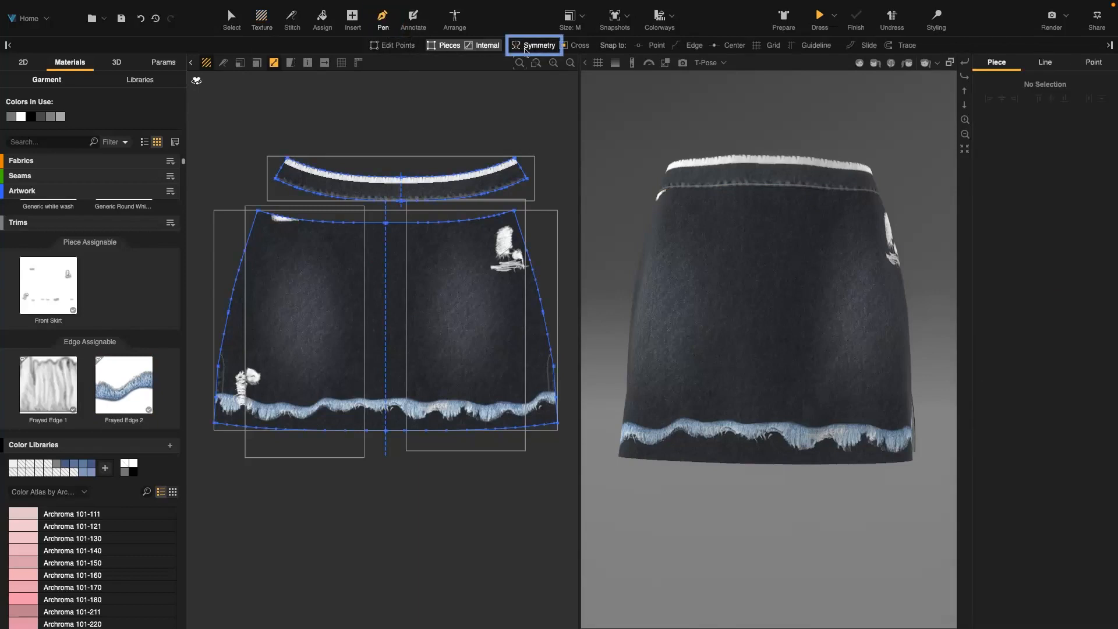
{"action": "scroll", "coordinate": [220, 405], "scroll_direction": "up", "scroll_amount": 5}
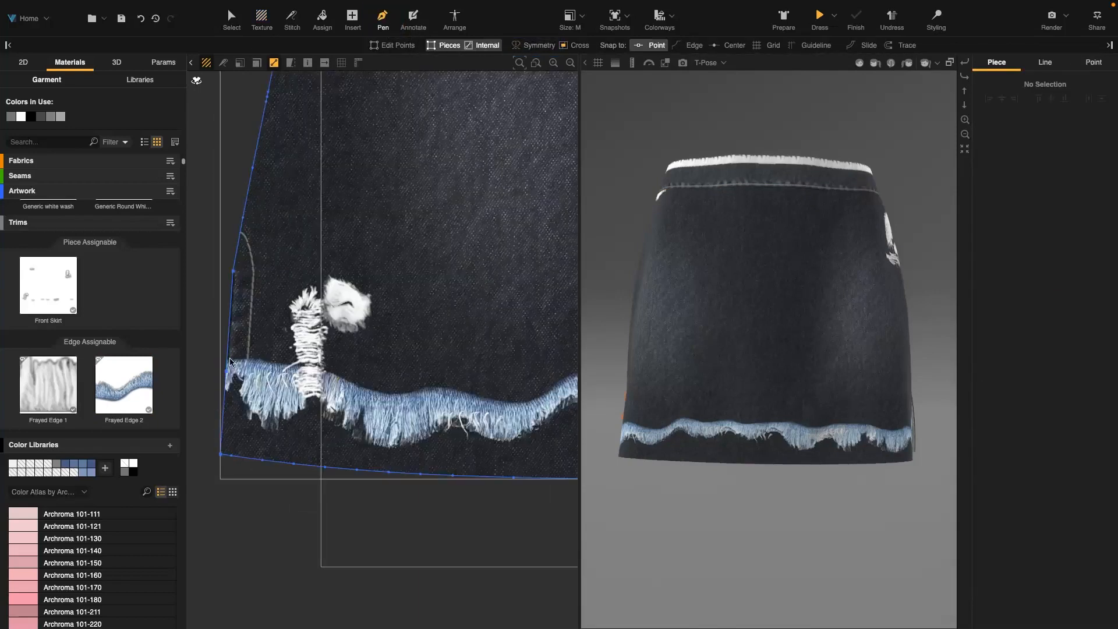
{"action": "key", "text": "space"}
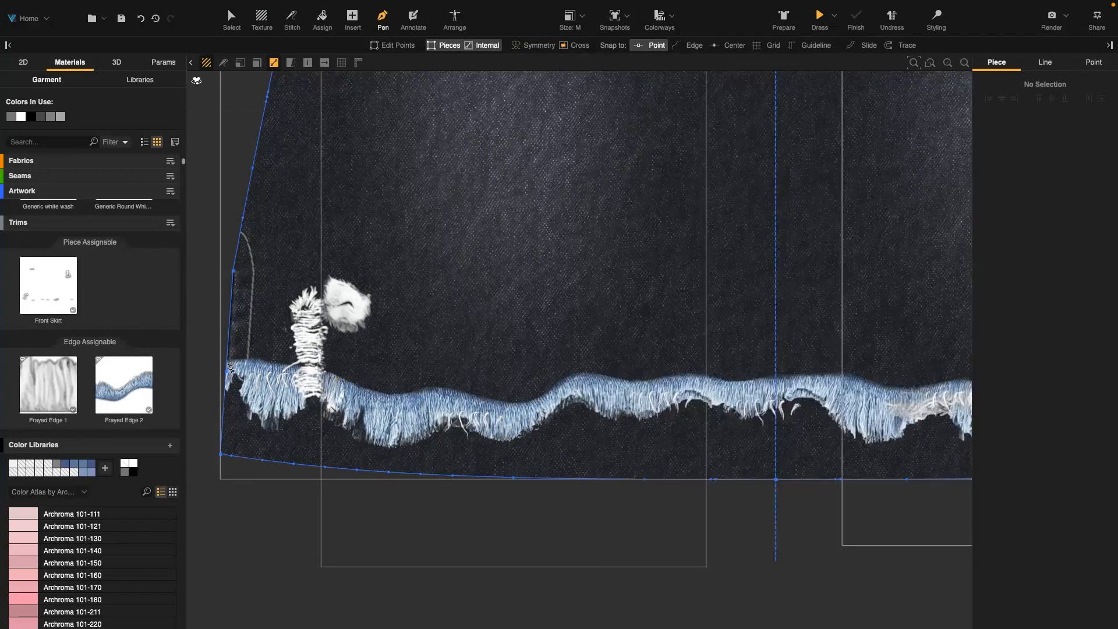
{"action": "left_click", "coordinate": [226, 370]}
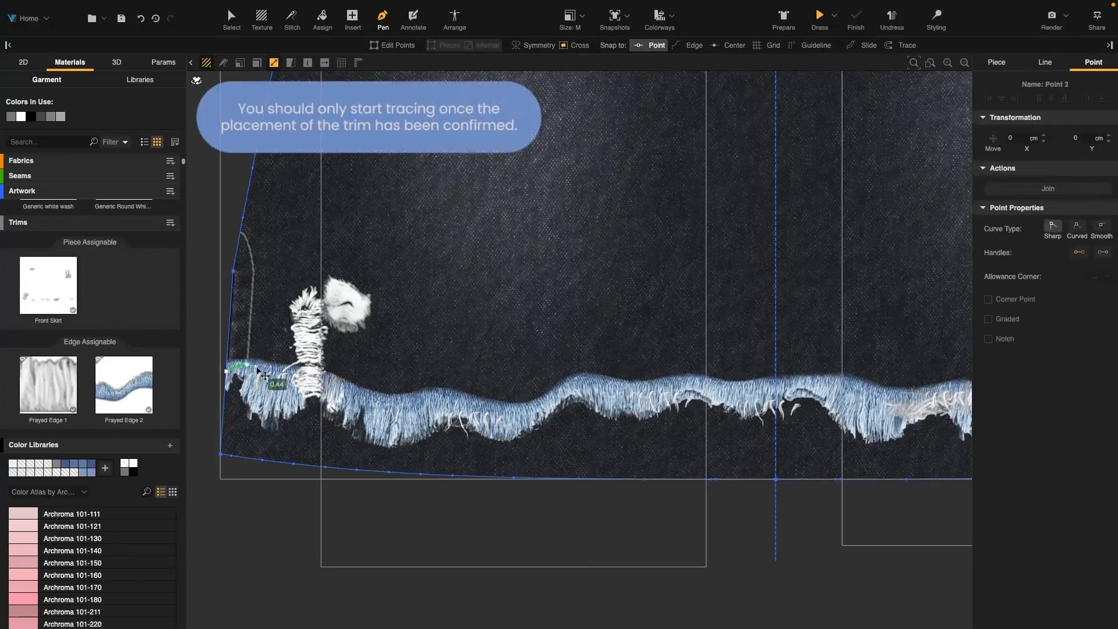
{"action": "left_click", "coordinate": [298, 377]}
{"action": "left_click", "coordinate": [381, 402]}
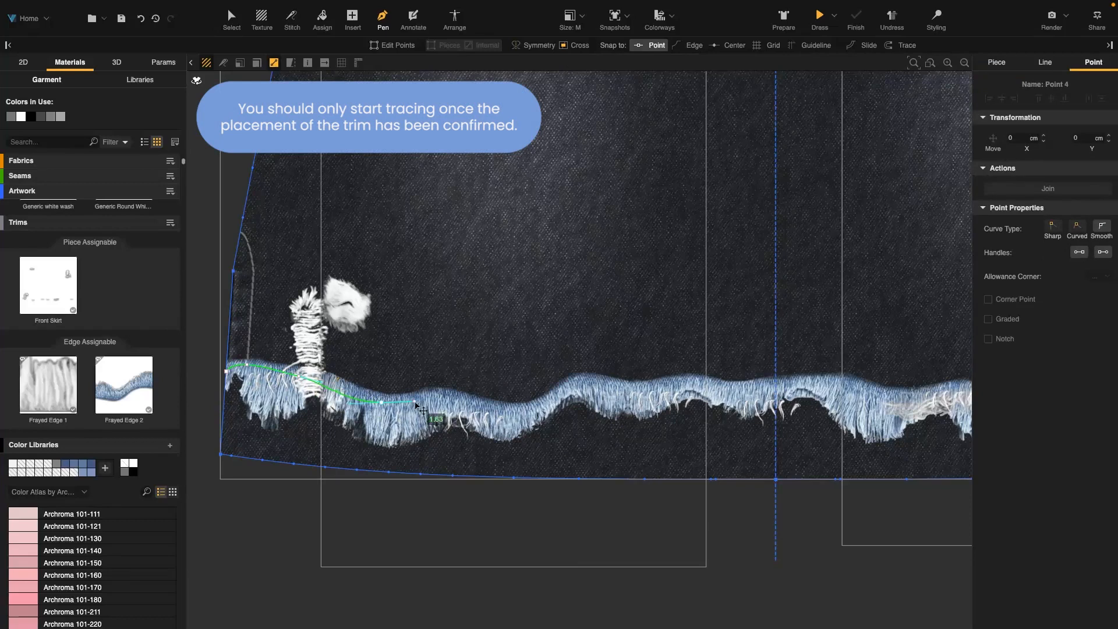
{"action": "left_click", "coordinate": [467, 400]}
{"action": "left_click", "coordinate": [552, 397]}
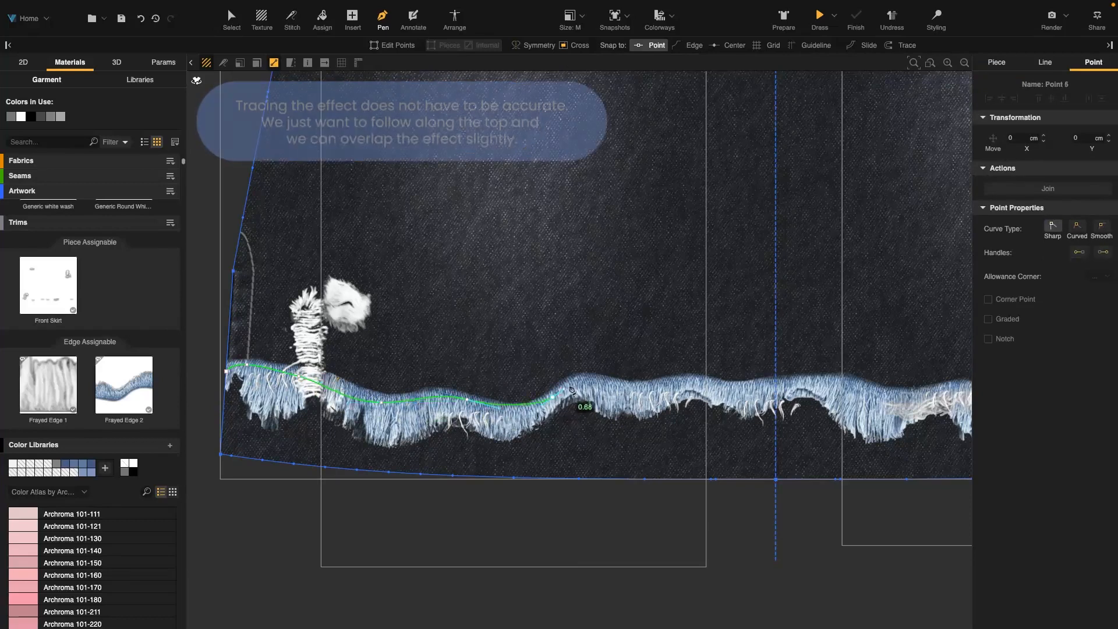
{"action": "left_click", "coordinate": [616, 384]}
{"action": "left_click_drag", "start_coordinate": [628, 389], "coordinate": [759, 387]}
{"action": "left_click_drag", "start_coordinate": [837, 381], "coordinate": [938, 397]}
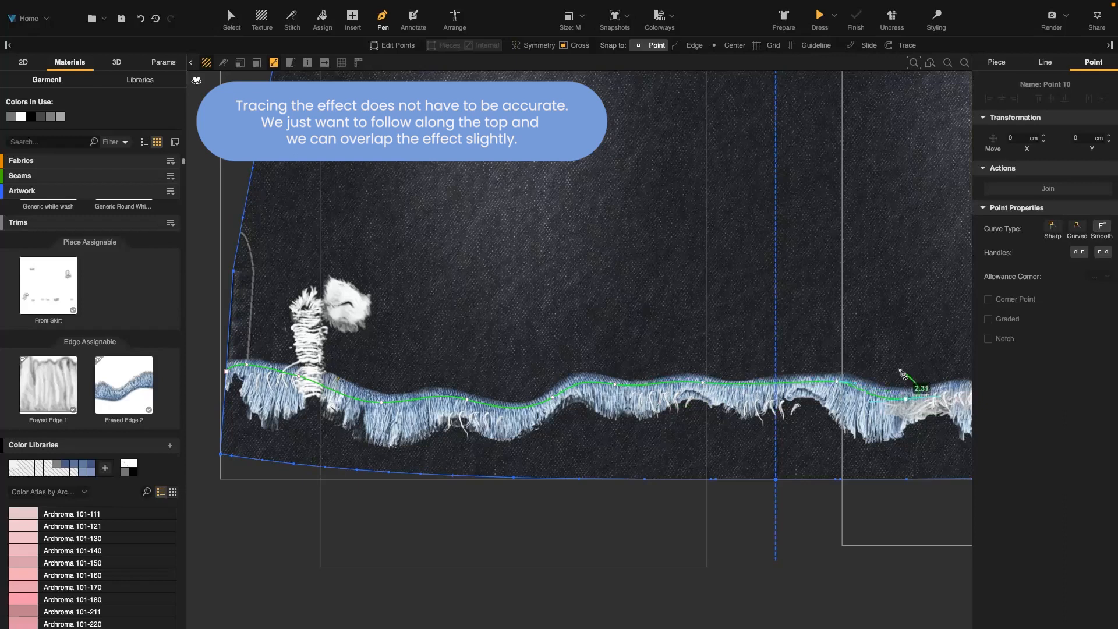
{"action": "middle_click_drag", "start_coordinate": [902, 374], "coordinate": [537, 381]}
{"action": "left_click_drag", "start_coordinate": [658, 401], "coordinate": [847, 414]}
{"action": "left_click_drag", "start_coordinate": [916, 376], "coordinate": [935, 379]}
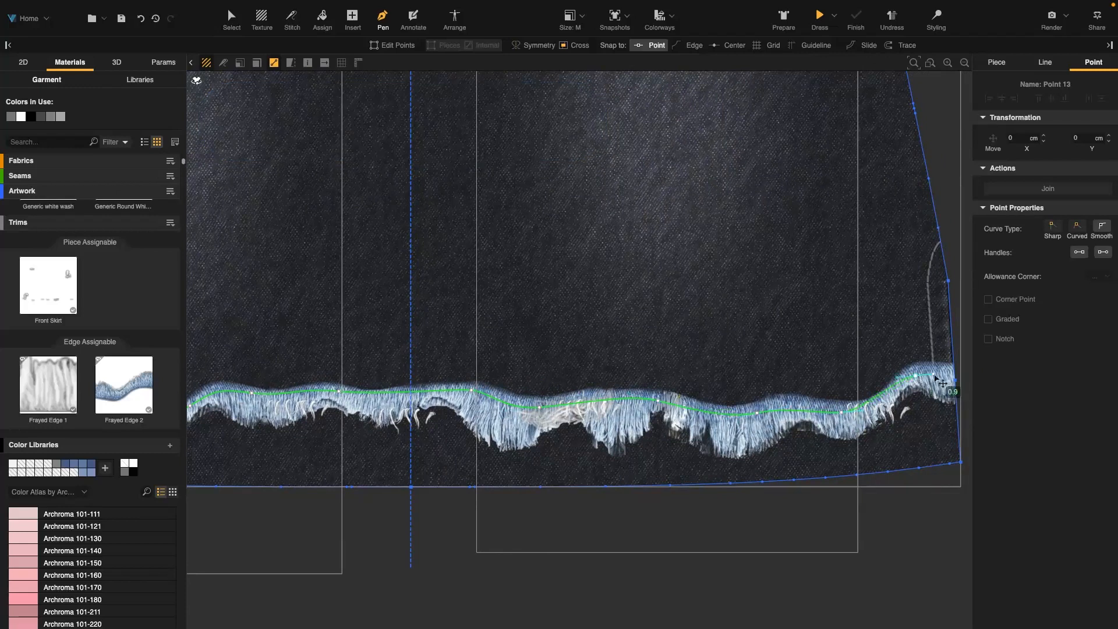
{"action": "left_click", "coordinate": [953, 380]}
{"action": "key", "text": "Escape"}
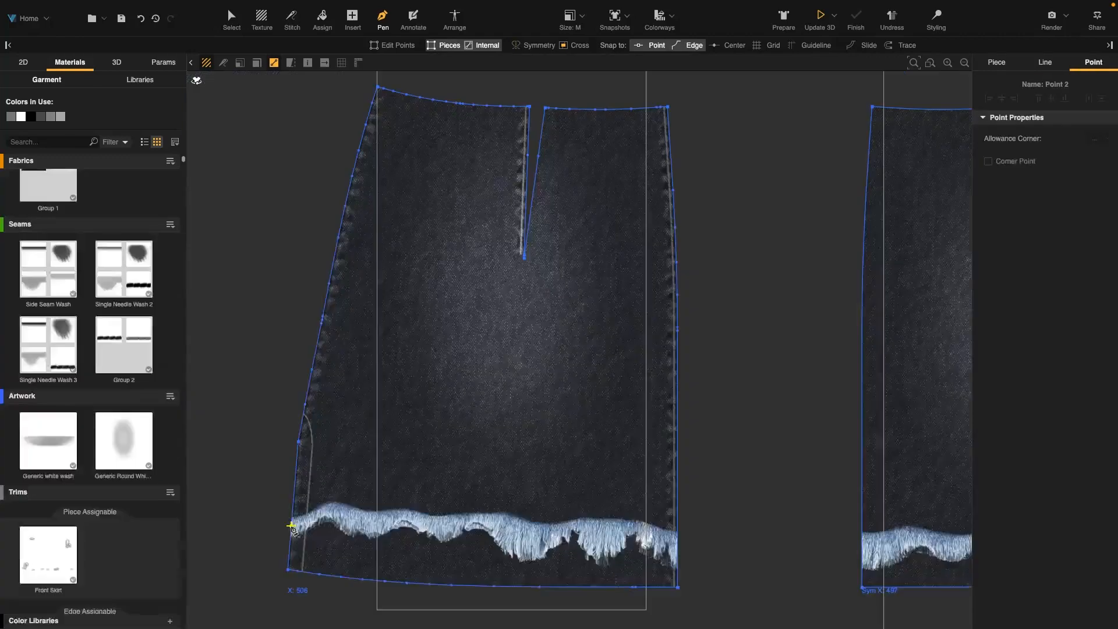
Trace an internal line along the top of the frayed hem on one back skirt piece
{"action": "left_click", "coordinate": [291, 525]}
{"action": "left_click", "coordinate": [320, 512]}
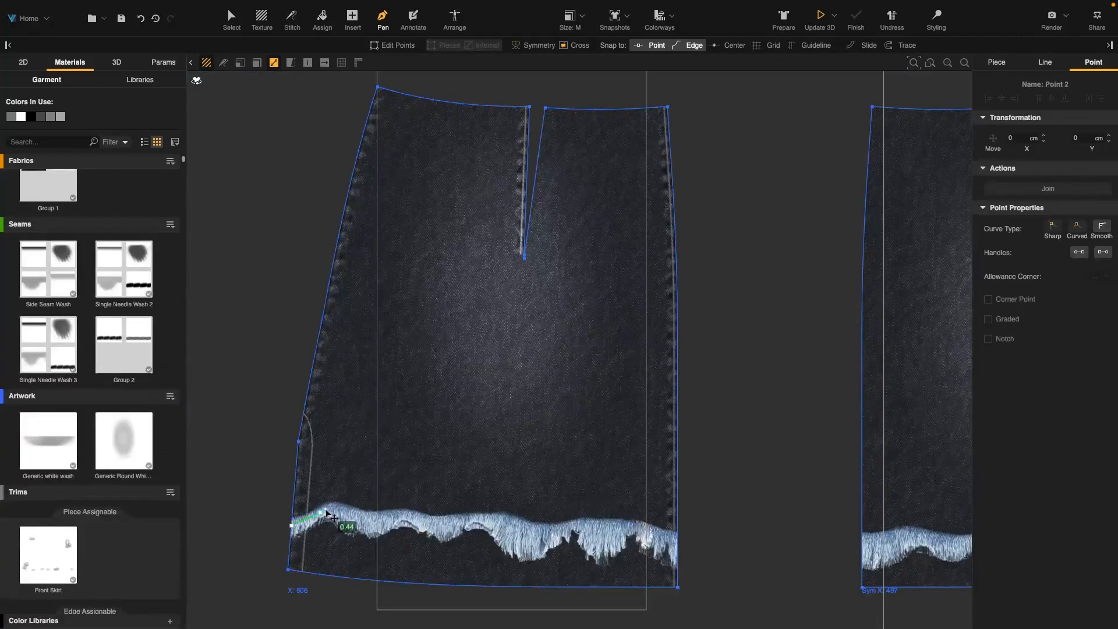
{"action": "left_click", "coordinate": [353, 516]}
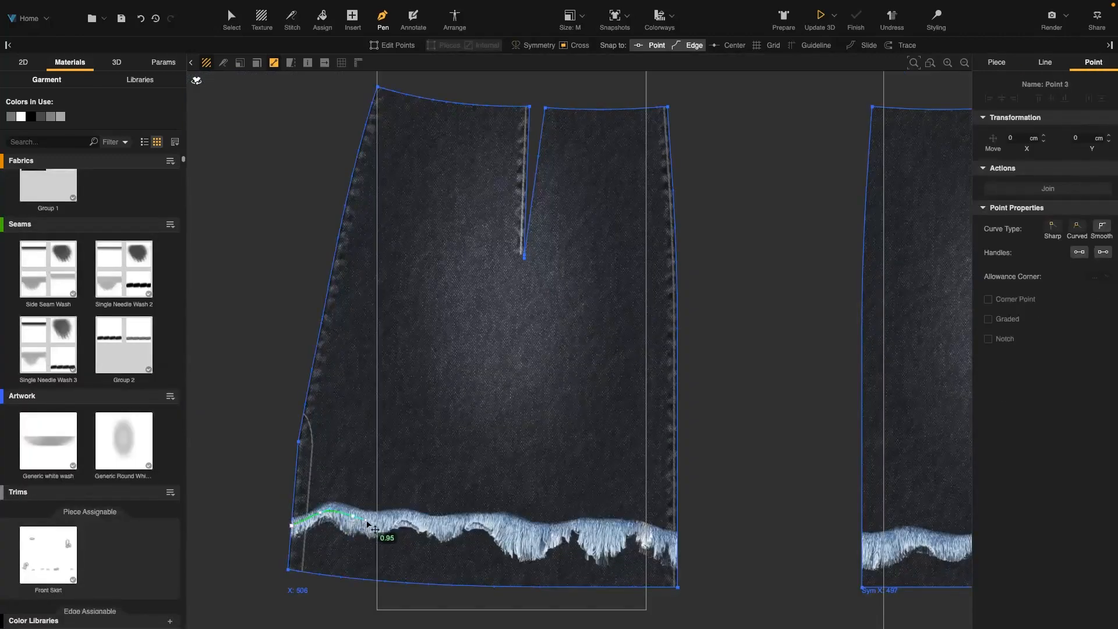
{"action": "left_click", "coordinate": [403, 513]}
{"action": "left_click", "coordinate": [451, 520]}
{"action": "left_click", "coordinate": [501, 519]}
{"action": "left_click", "coordinate": [542, 529]}
{"action": "left_click", "coordinate": [591, 523]}
{"action": "left_click", "coordinate": [629, 526]}
{"action": "left_click", "coordinate": [679, 539]}
{"action": "key", "text": "Return"}
Trace a matching internal line along the top of the frayed hem on the other back skirt piece
{"action": "middle_click_drag", "start_coordinate": [765, 546], "coordinate": [390, 504]}
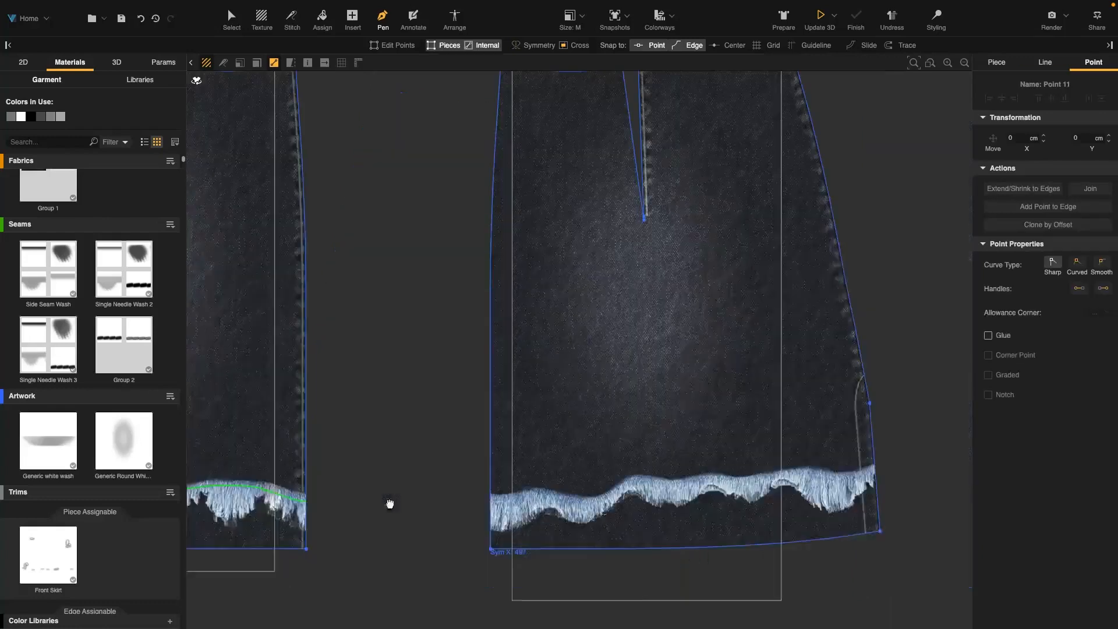
{"action": "middle_click_drag", "start_coordinate": [569, 485], "coordinate": [438, 512]}
{"action": "left_click", "coordinate": [359, 528]}
{"action": "left_click_drag", "start_coordinate": [389, 524], "coordinate": [439, 528]}
{"action": "left_click", "coordinate": [462, 528]}
{"action": "left_click", "coordinate": [537, 509]}
{"action": "left_click", "coordinate": [582, 503]}
{"action": "left_click", "coordinate": [609, 506]}
{"action": "left_click", "coordinate": [660, 499]}
{"action": "left_click", "coordinate": [708, 508]}
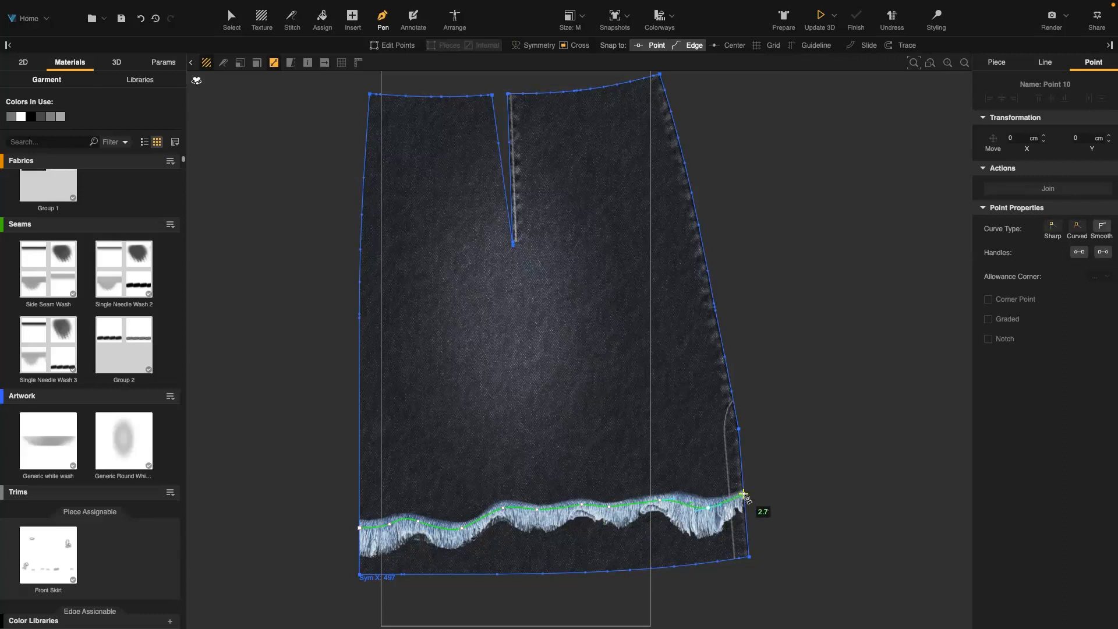
{"action": "left_click", "coordinate": [743, 494]}
{"action": "key", "text": "Escape"}
Select the traced hem lines on all pieces and enable Cut Mark on them
{"action": "scroll", "coordinate": [442, 486], "scroll_direction": "down", "scroll_amount": 5}
{"action": "middle_click_drag", "start_coordinate": [442, 486], "coordinate": [664, 482]}
{"action": "middle_click_drag", "start_coordinate": [399, 479], "coordinate": [748, 475]}
{"action": "middle_click_drag", "start_coordinate": [401, 445], "coordinate": [542, 447]}
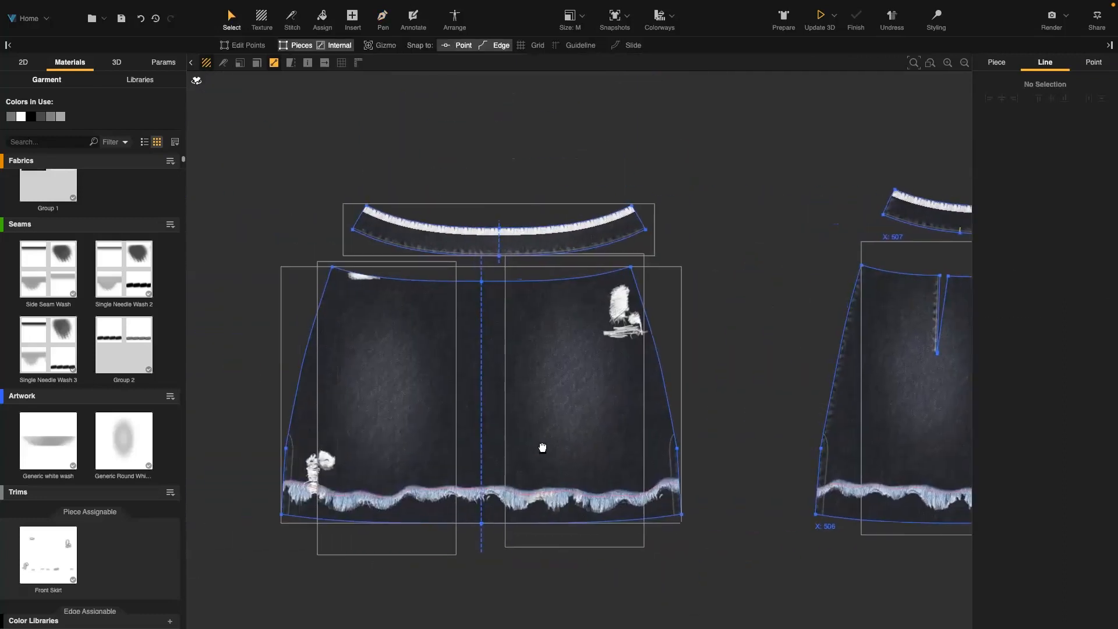
{"action": "scroll", "coordinate": [507, 508], "scroll_direction": "down", "scroll_amount": 6}
{"action": "middle_click_drag", "start_coordinate": [660, 519], "coordinate": [504, 492]}
{"action": "scroll", "coordinate": [505, 492], "scroll_direction": "up", "scroll_amount": 1}
{"action": "left_click", "coordinate": [482, 466]}
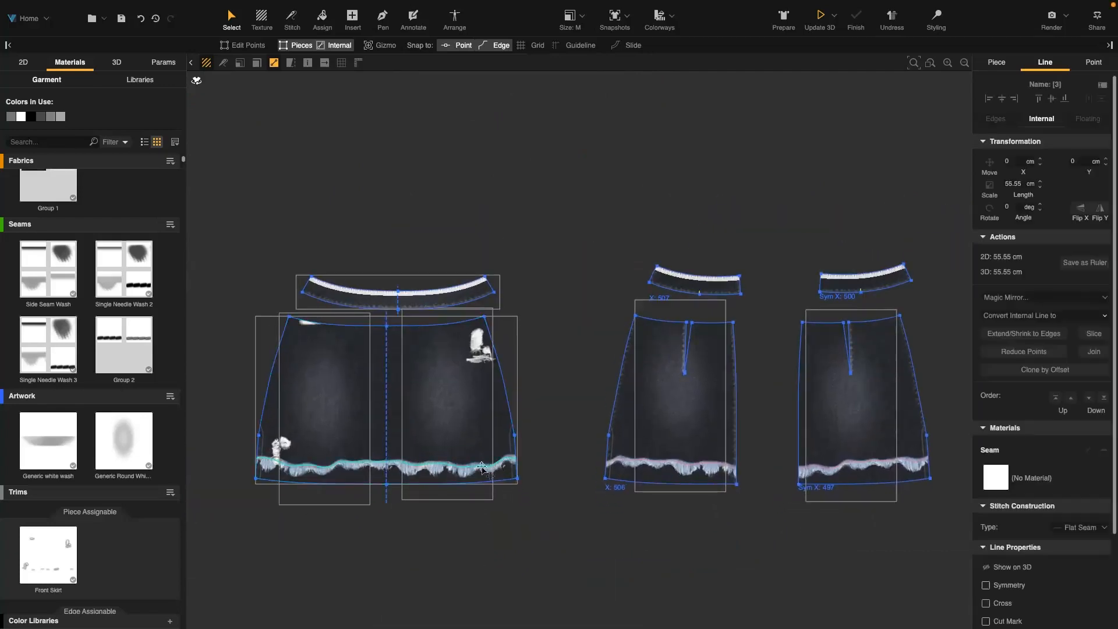
{"action": "left_click", "coordinate": [829, 472], "text": "shift"}
{"action": "scroll", "coordinate": [1051, 470], "scroll_direction": "down", "scroll_amount": 3}
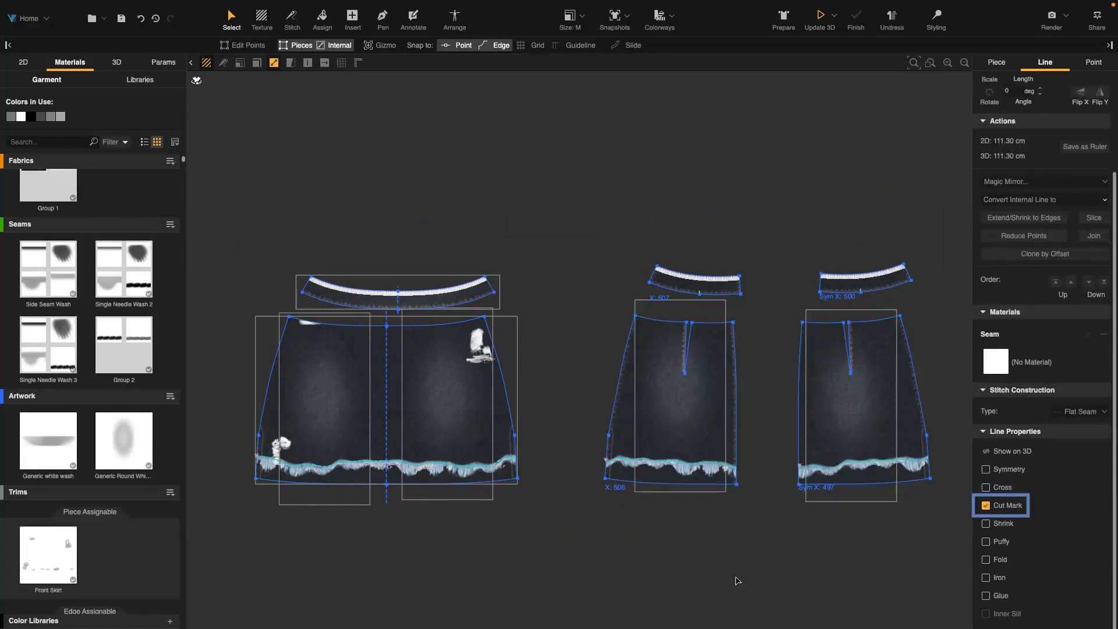
{"action": "left_click", "coordinate": [593, 549]}
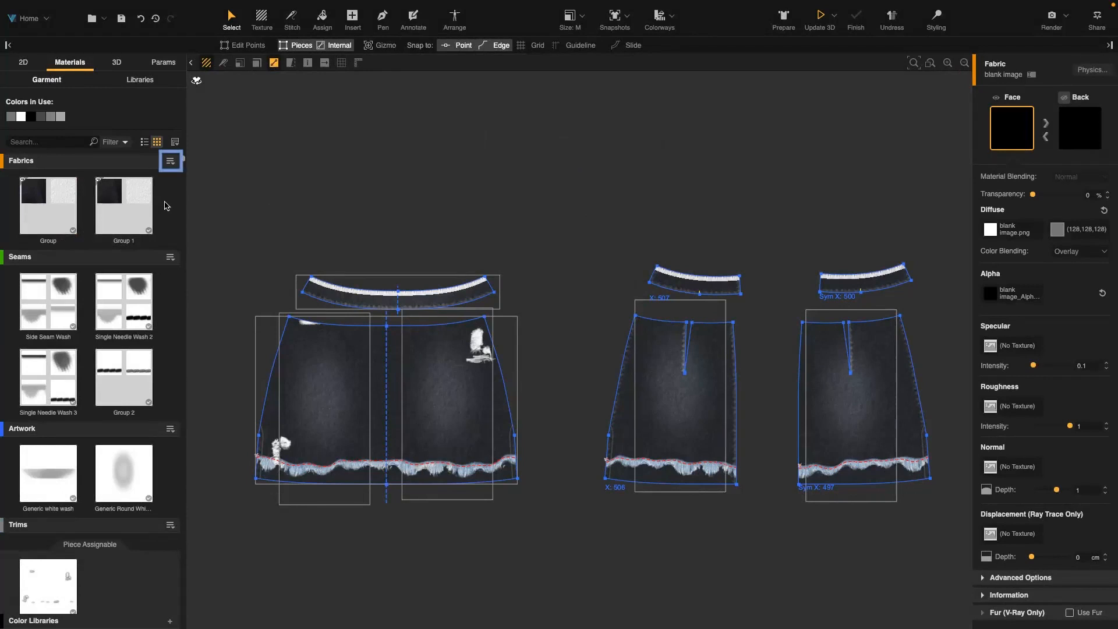
Add a new fabric to the Fabrics library using blank image.png
{"action": "left_click", "coordinate": [170, 162]}
{"action": "left_click", "coordinate": [187, 170]}
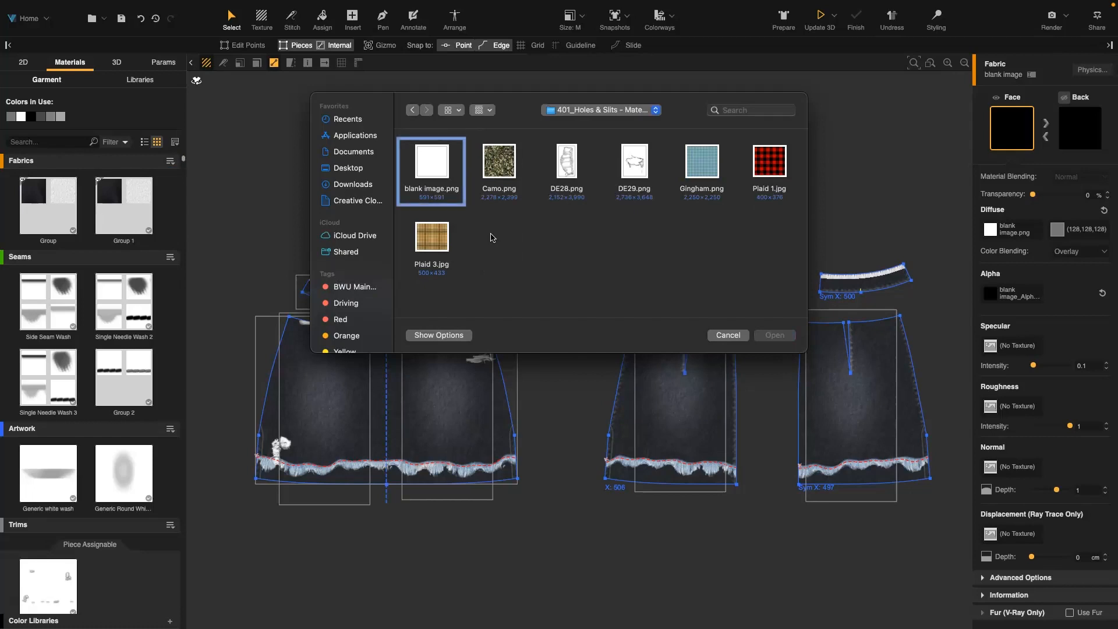
{"action": "left_click", "coordinate": [464, 195]}
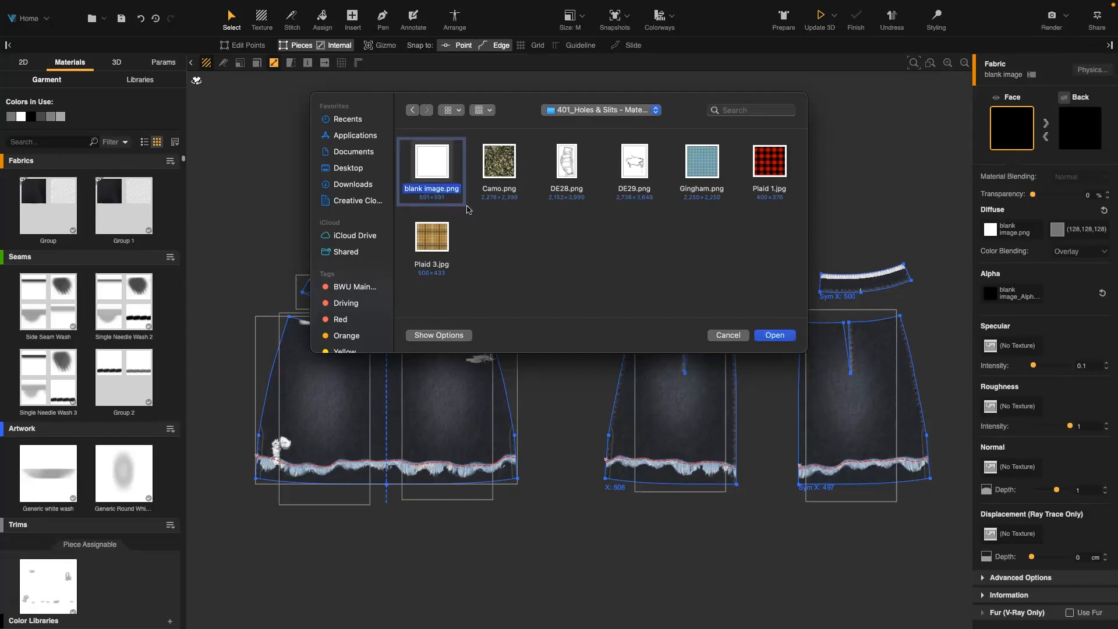
{"action": "left_click", "coordinate": [775, 336]}
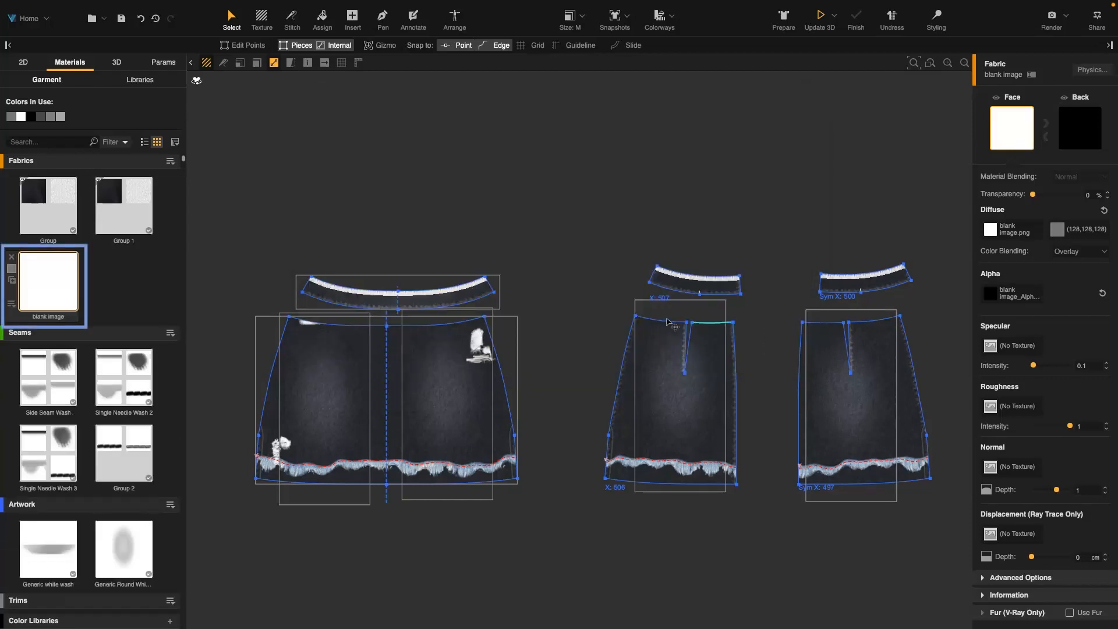
Apply the blank image fabric to the area below the cut-mark lines on each of the three skirt pieces
{"action": "left_click_drag", "start_coordinate": [48, 292], "coordinate": [350, 485]}
{"action": "left_click_drag", "start_coordinate": [51, 278], "coordinate": [670, 473]}
{"action": "left_click_drag", "start_coordinate": [64, 283], "coordinate": [870, 490]}
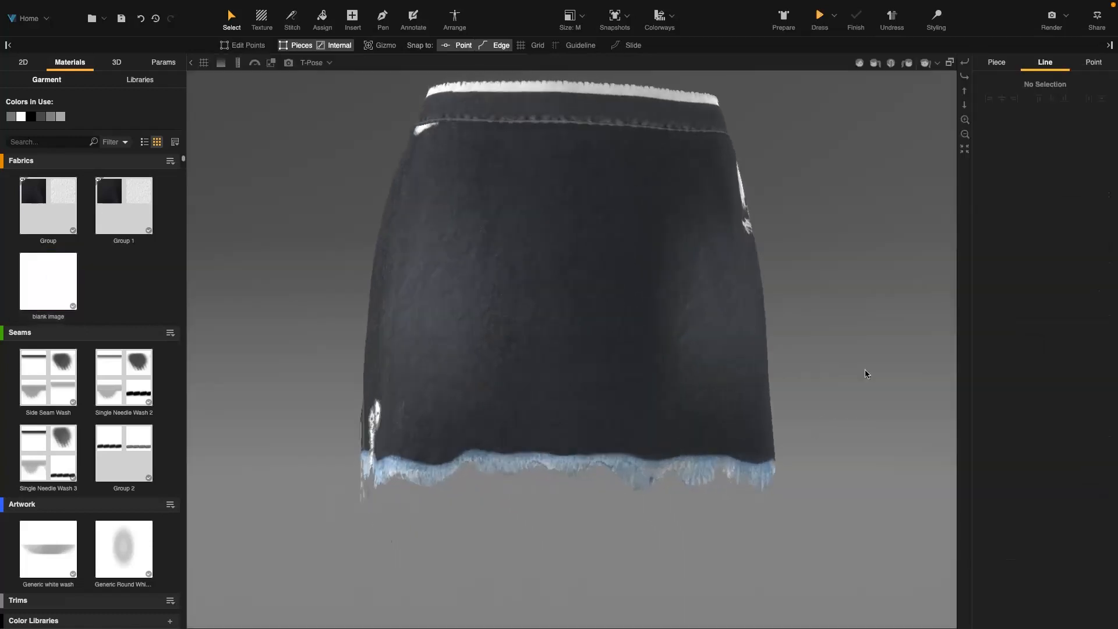
Add a point to the back piece's side edge where the hem cut-mark line meets it
{"action": "right_click_drag", "start_coordinate": [865, 369], "coordinate": [789, 357]}
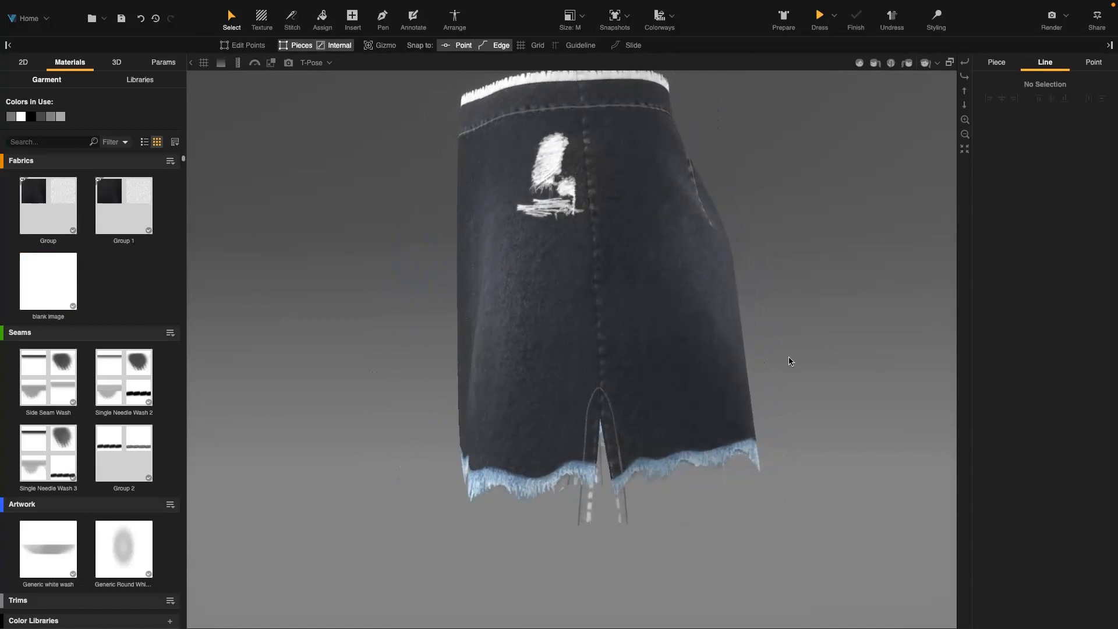
{"action": "left_click_drag", "start_coordinate": [352, 346], "coordinate": [389, 307]}
{"action": "left_click_drag", "start_coordinate": [333, 221], "coordinate": [347, 237]}
{"action": "left_click_drag", "start_coordinate": [918, 489], "coordinate": [799, 337]}
{"action": "left_click_drag", "start_coordinate": [735, 440], "coordinate": [709, 442]}
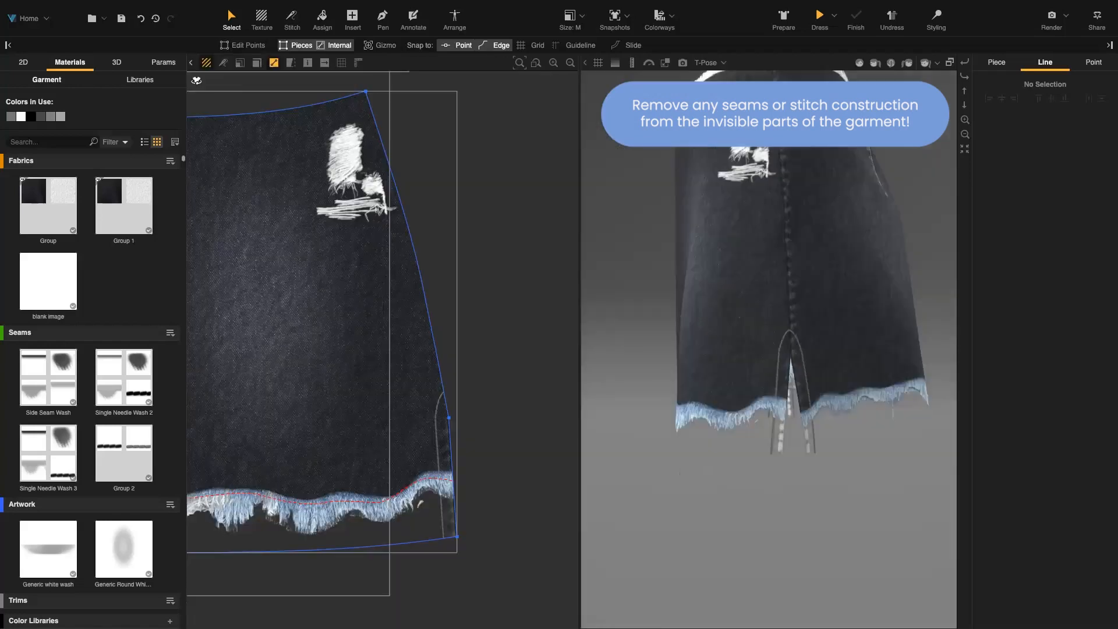
{"action": "left_click_drag", "start_coordinate": [934, 386], "coordinate": [928, 376]}
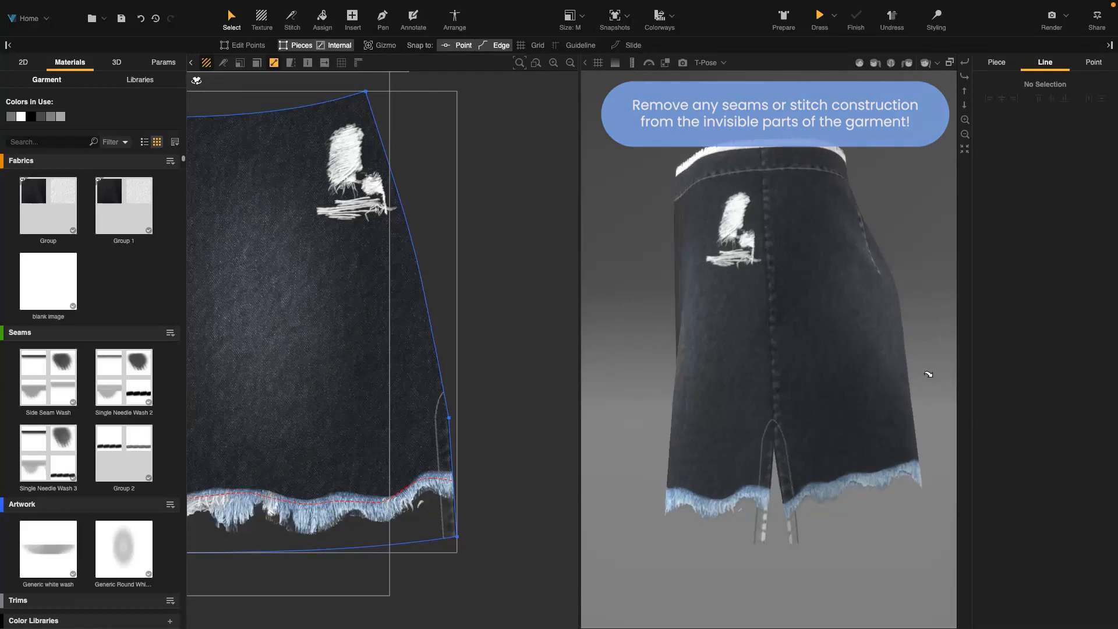
{"action": "left_click", "coordinate": [250, 45]}
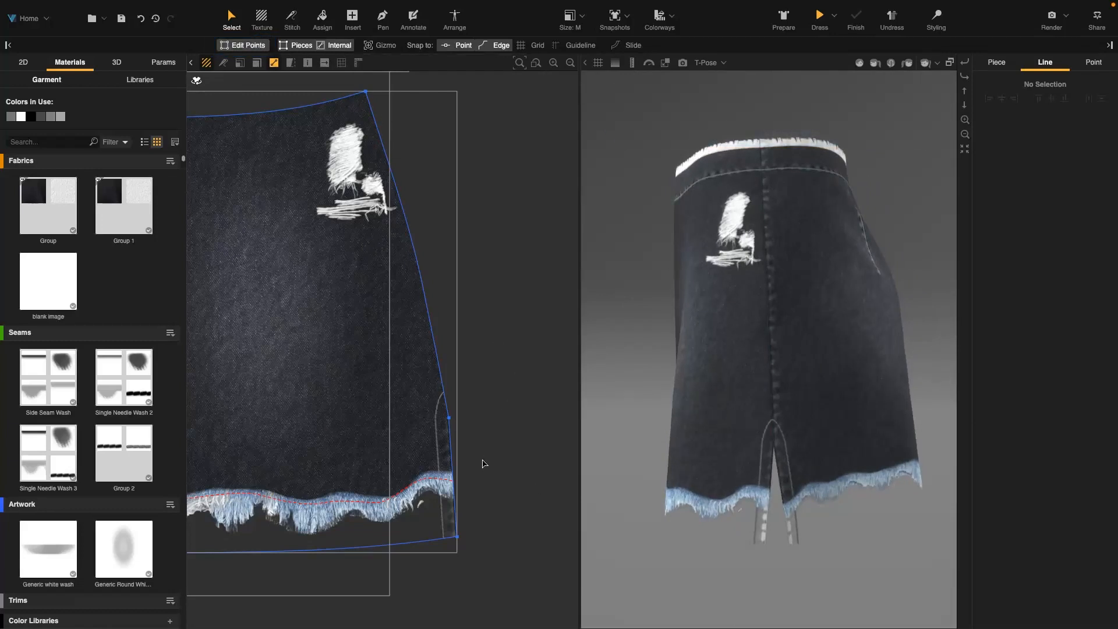
{"action": "left_click", "coordinate": [453, 481]}
{"action": "left_click", "coordinate": [1040, 233]}
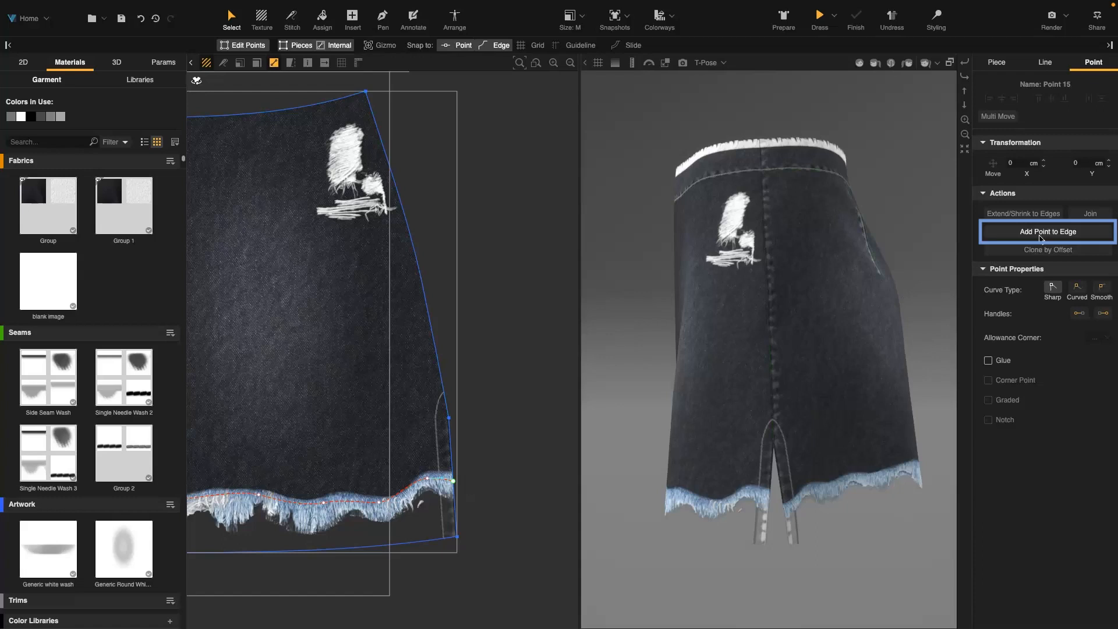
Set the new point on the side edge as a corner point
{"action": "left_click", "coordinate": [487, 478]}
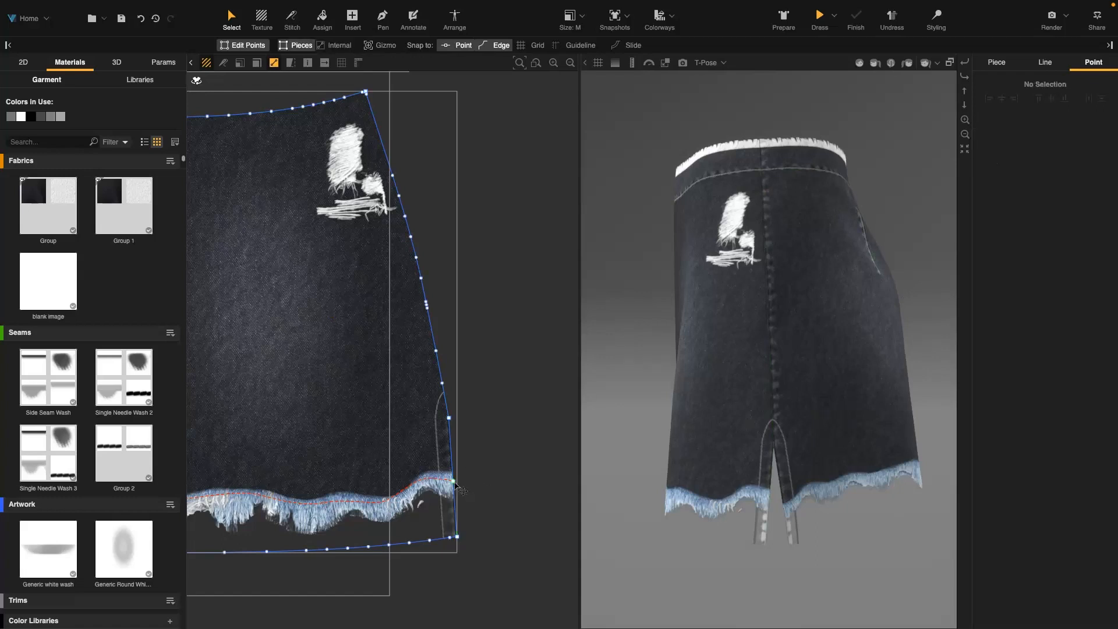
{"action": "left_click", "coordinate": [453, 480]}
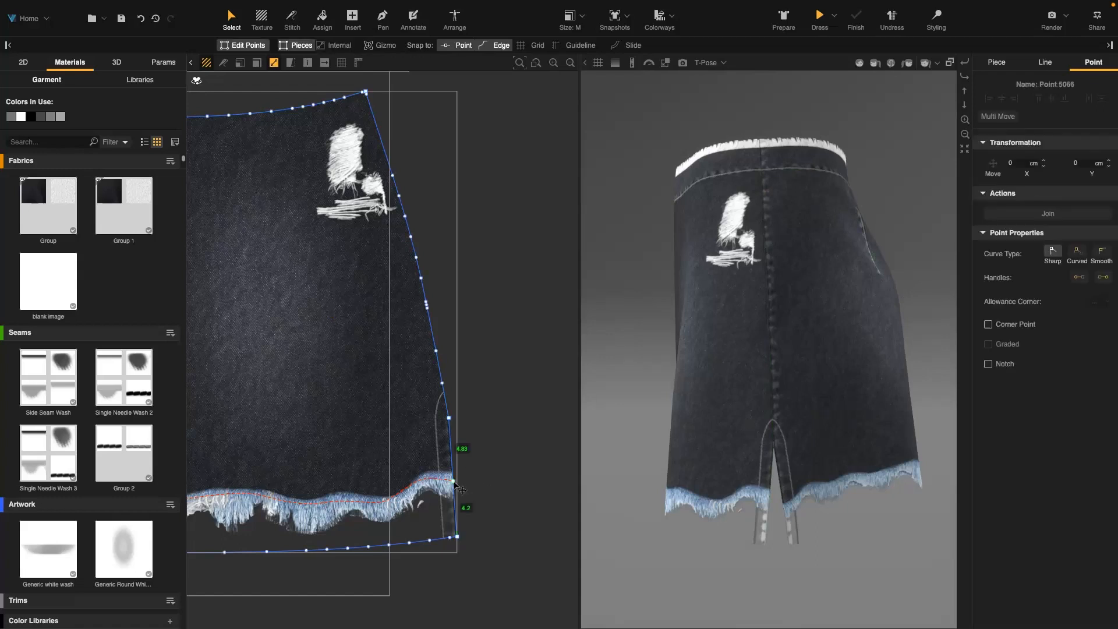
{"action": "left_click", "coordinate": [1015, 327]}
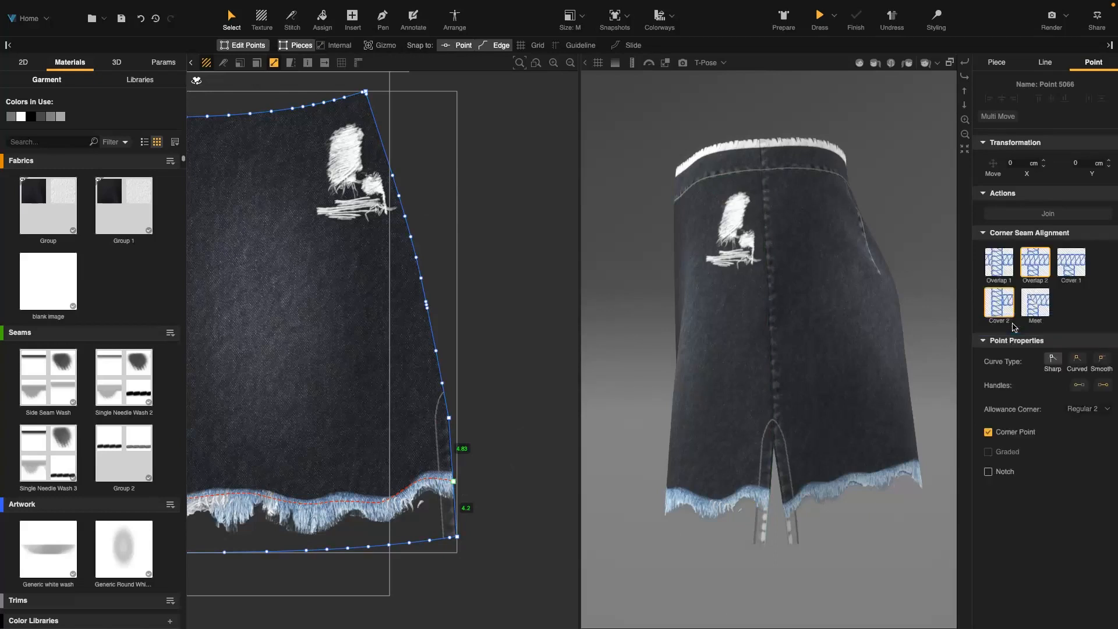
{"action": "left_click", "coordinate": [528, 477]}
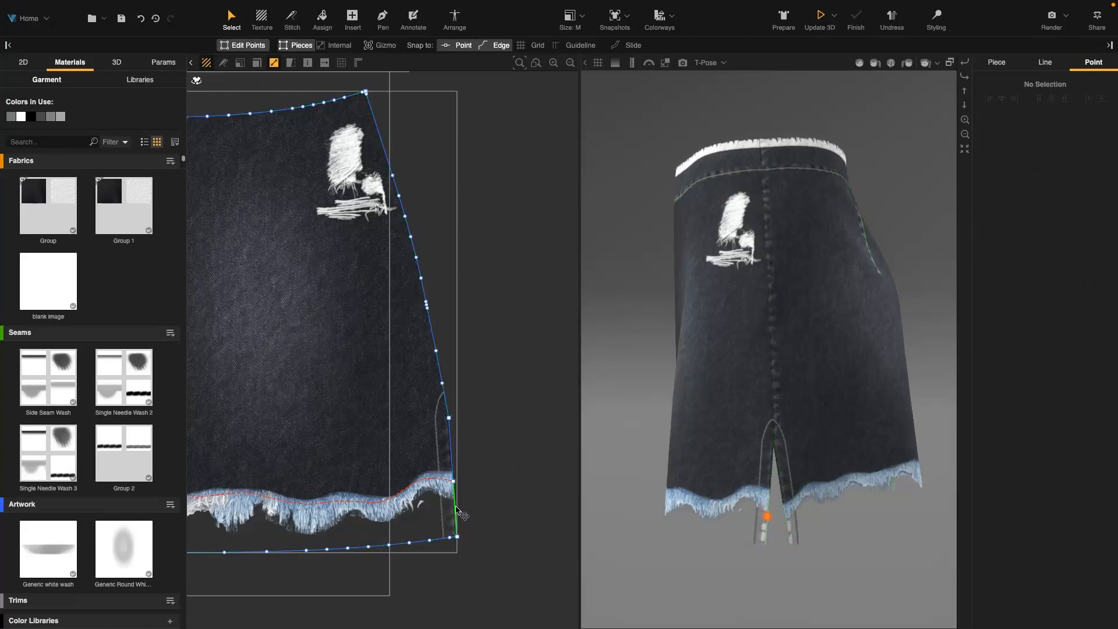
Remove the seam from the side-edge segment below the cut mark and set its stitch type to Flat Seam
{"action": "right_click", "coordinate": [455, 456]}
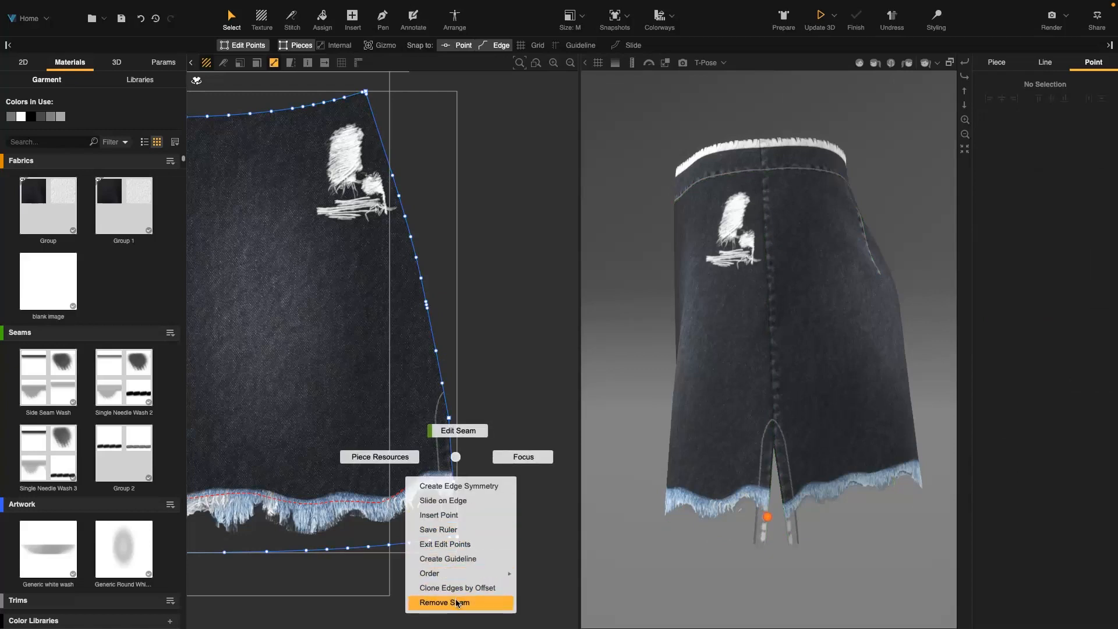
{"action": "left_click", "coordinate": [457, 602]}
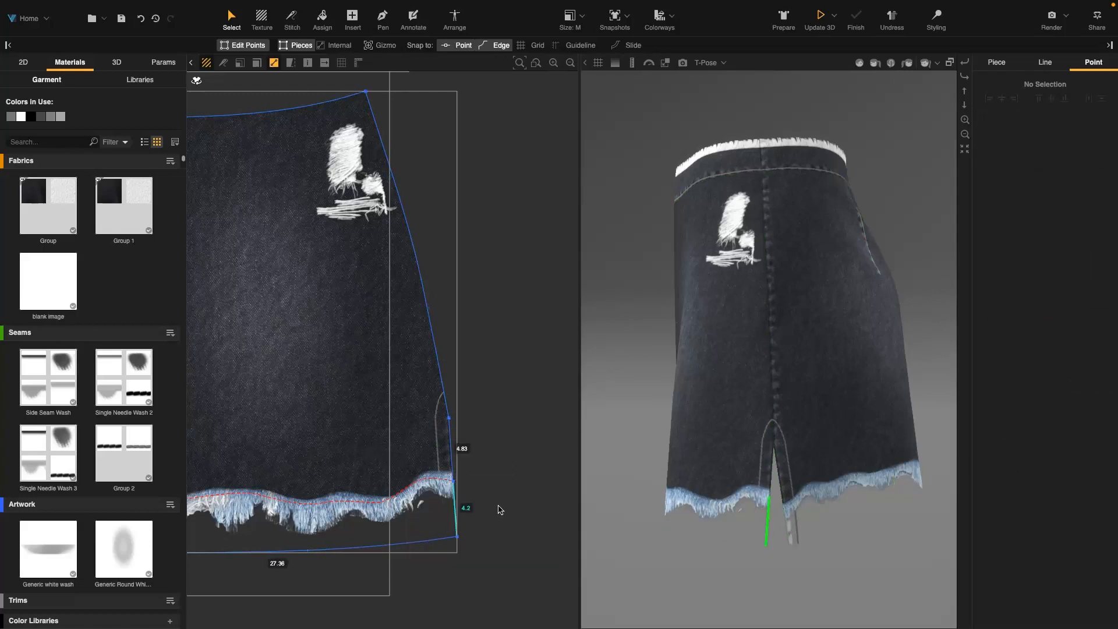
{"action": "left_click", "coordinate": [457, 518]}
{"action": "left_click", "coordinate": [1085, 485]}
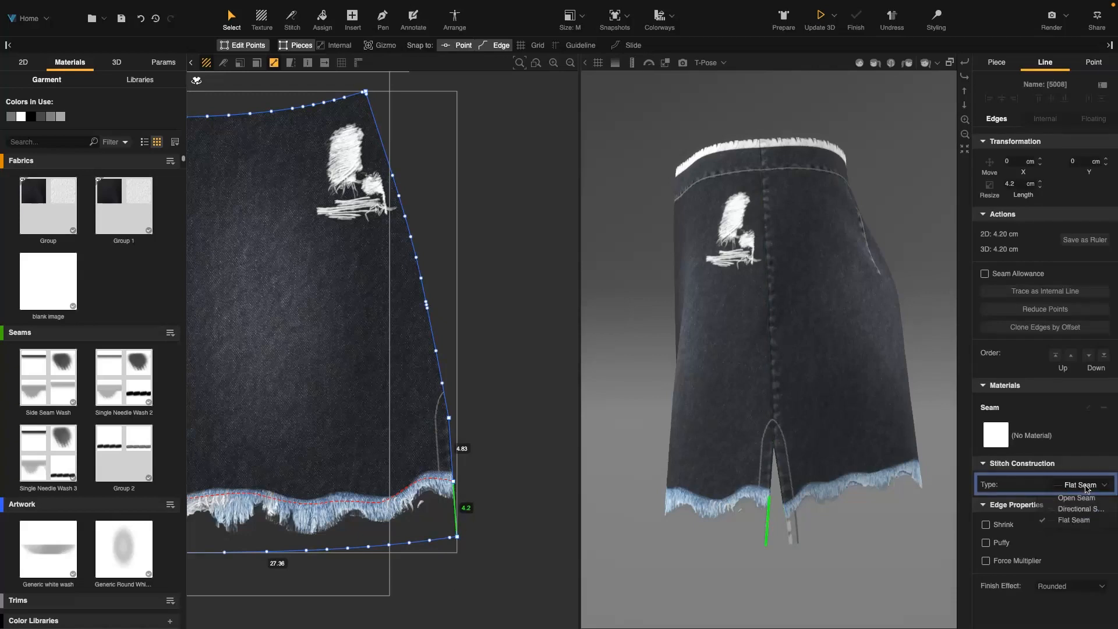
{"action": "left_click", "coordinate": [1075, 521]}
{"action": "left_click", "coordinate": [550, 467]}
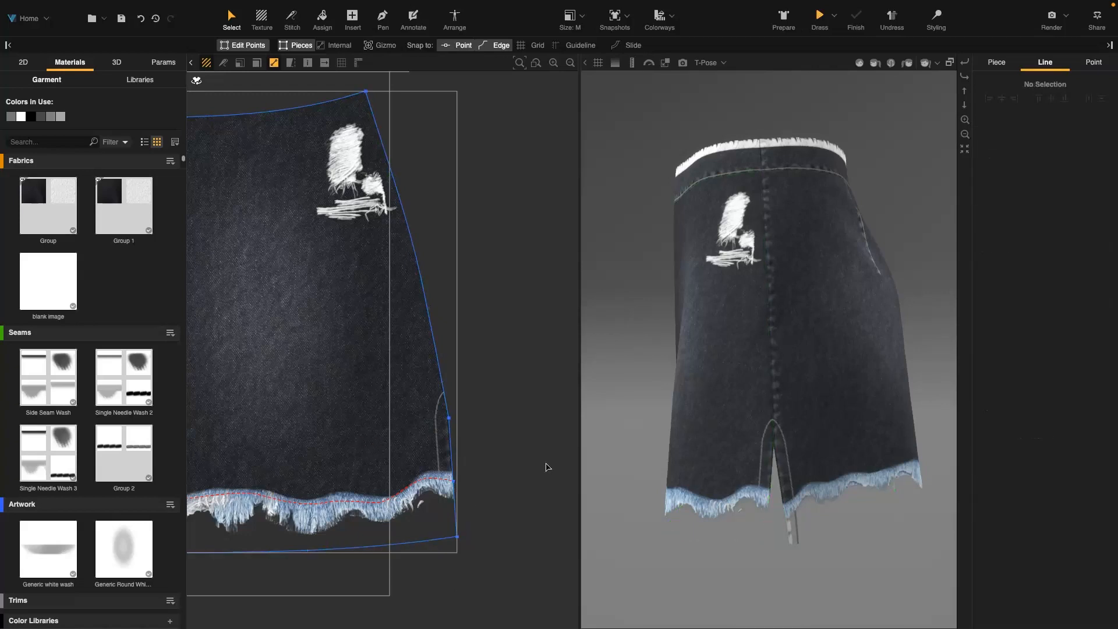
On the other back piece, add a point to the side edge at the cut-mark line's end and make it a corner point
{"action": "scroll", "coordinate": [432, 471], "scroll_direction": "down", "scroll_amount": 3}
{"action": "middle_click_drag", "start_coordinate": [204, 441], "coordinate": [329, 423]}
{"action": "scroll", "coordinate": [295, 452], "scroll_direction": "up", "scroll_amount": 5}
{"action": "left_click", "coordinate": [324, 471]}
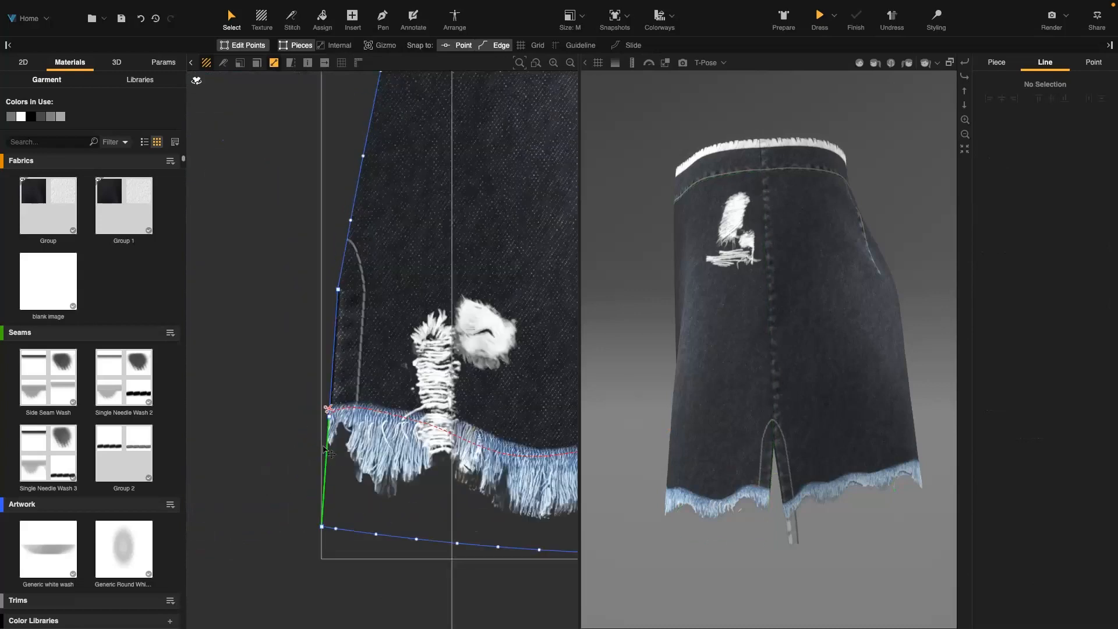
{"action": "scroll", "coordinate": [421, 432], "scroll_direction": "down", "scroll_amount": 3}
{"action": "middle_click_drag", "start_coordinate": [536, 423], "coordinate": [239, 396]}
{"action": "middle_click_drag", "start_coordinate": [479, 434], "coordinate": [252, 414]}
{"action": "middle_click_drag", "start_coordinate": [535, 431], "coordinate": [350, 447]}
{"action": "left_click", "coordinate": [389, 444]}
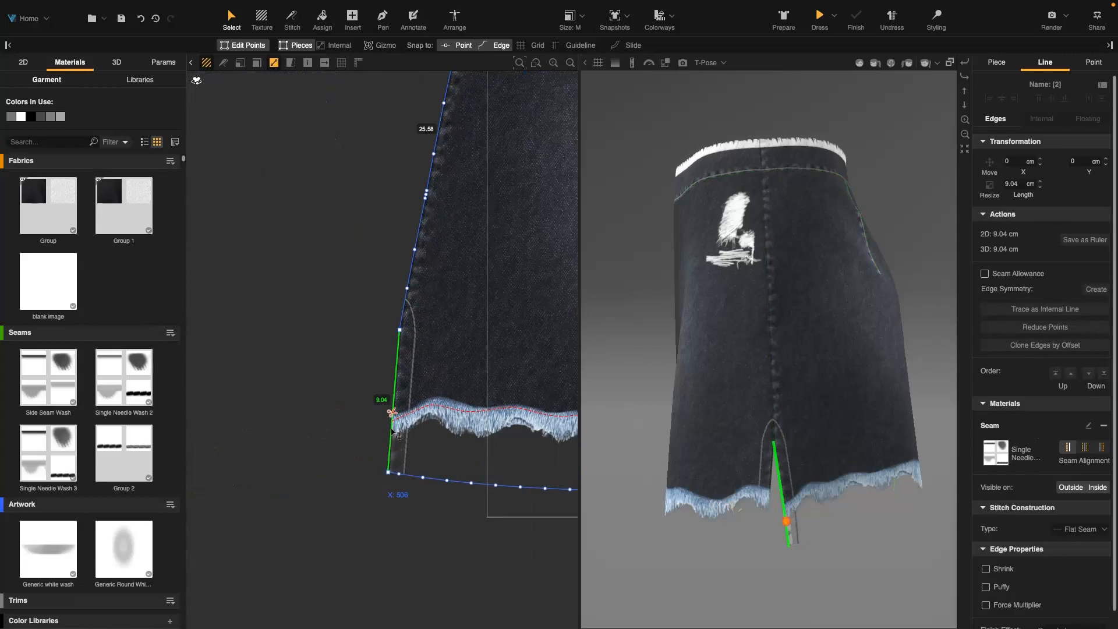
{"action": "left_click", "coordinate": [335, 46]}
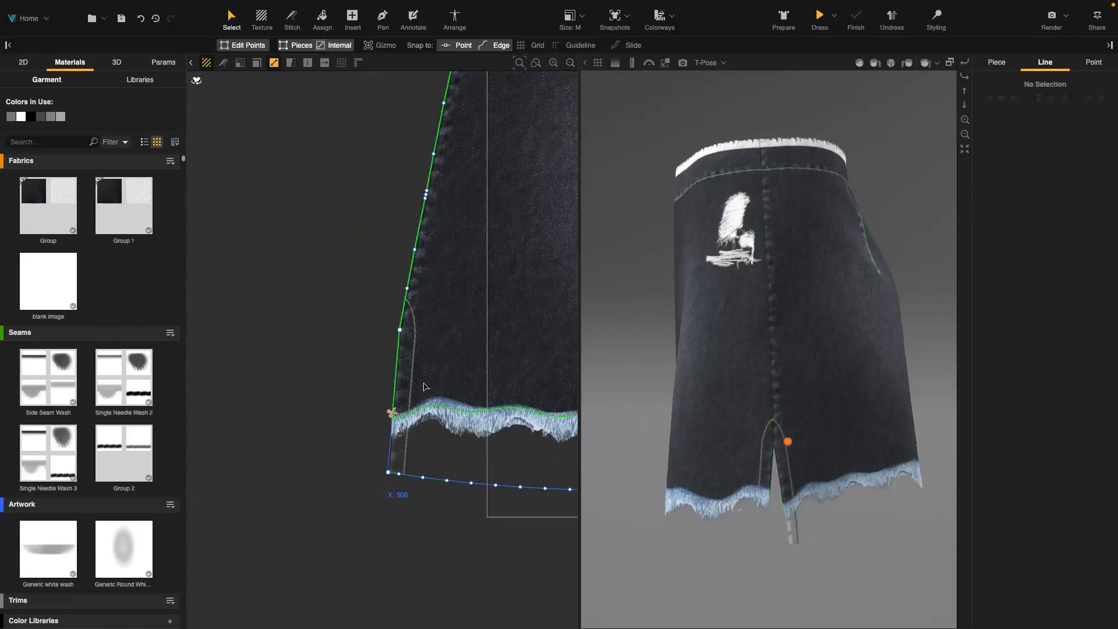
{"action": "left_click", "coordinate": [392, 419]}
{"action": "left_click", "coordinate": [1061, 234]}
{"action": "left_click", "coordinate": [393, 423]}
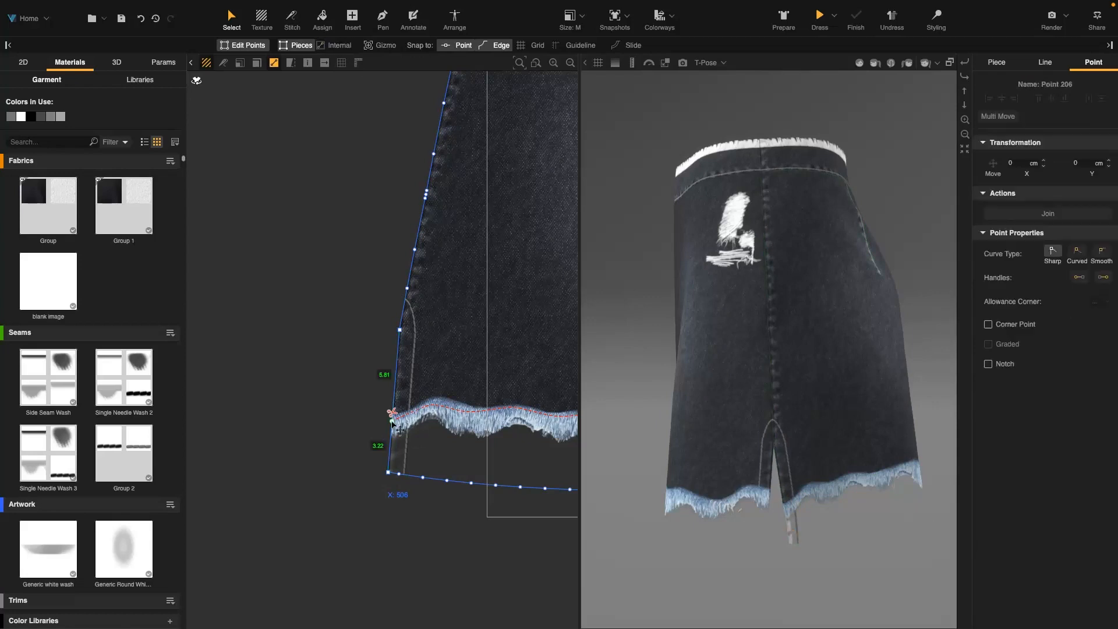
{"action": "left_click", "coordinate": [988, 324]}
Make the point where the cut-mark line meets that piece's opposite side edge a corner point
{"action": "scroll", "coordinate": [352, 424], "scroll_direction": "down", "scroll_amount": 3}
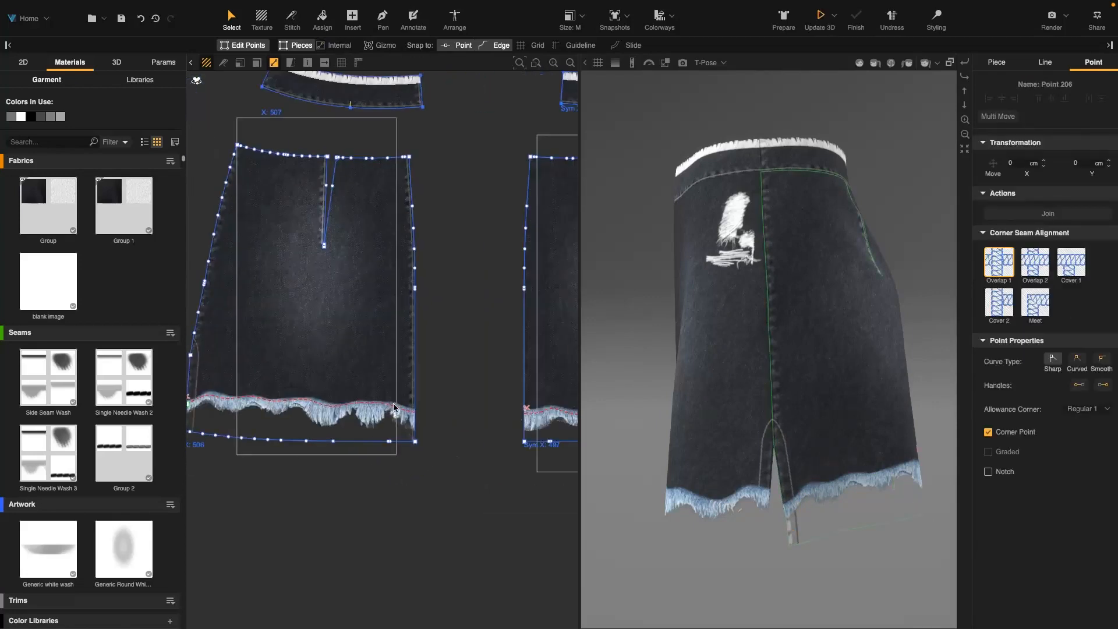
{"action": "scroll", "coordinate": [409, 420], "scroll_direction": "up", "scroll_amount": 4}
{"action": "left_click", "coordinate": [408, 415]}
{"action": "left_click", "coordinate": [340, 45]}
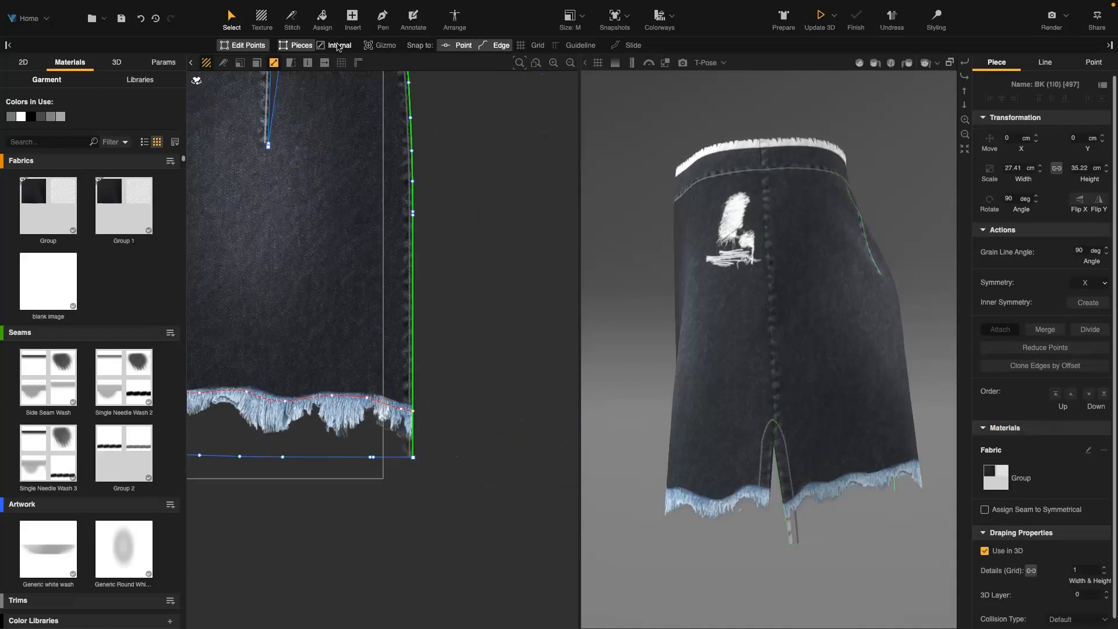
{"action": "left_click", "coordinate": [414, 412]}
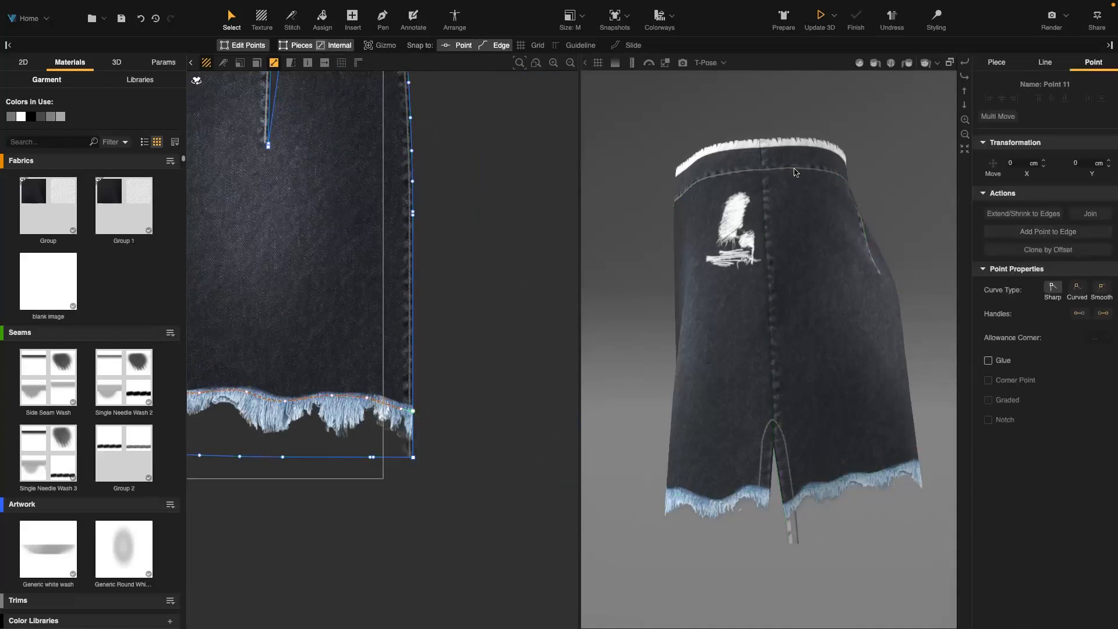
{"action": "left_click", "coordinate": [339, 45]}
{"action": "left_click", "coordinate": [413, 411]}
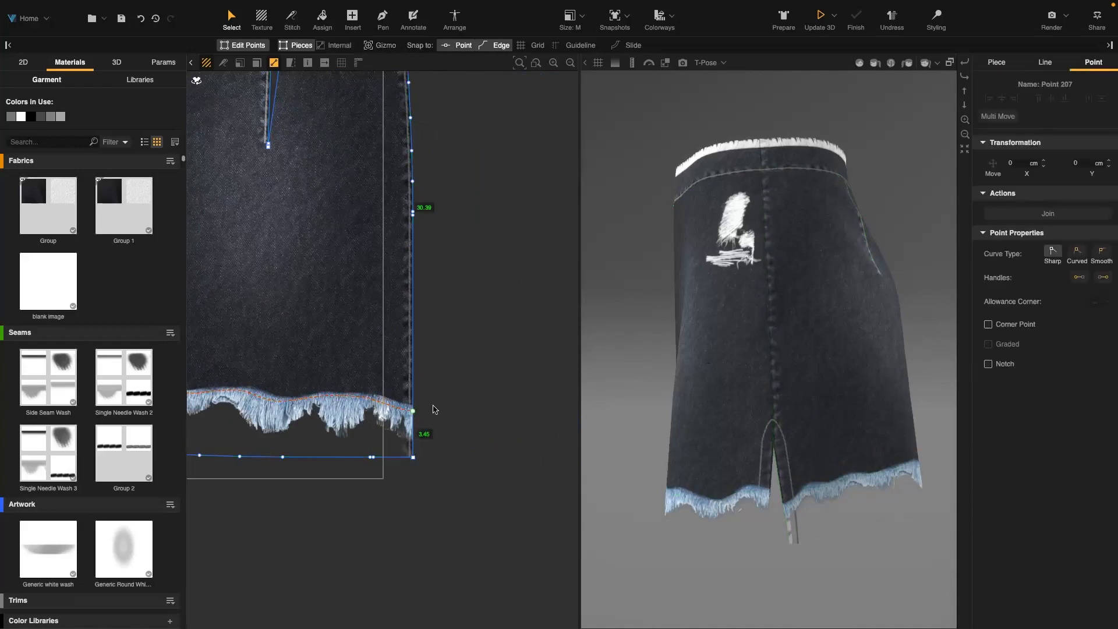
{"action": "left_click", "coordinate": [988, 324]}
{"action": "left_click", "coordinate": [529, 387]}
Remove the seams from both side-edge segments below the cut marks on one back piece
{"action": "scroll", "coordinate": [365, 406], "scroll_direction": "down", "scroll_amount": 5}
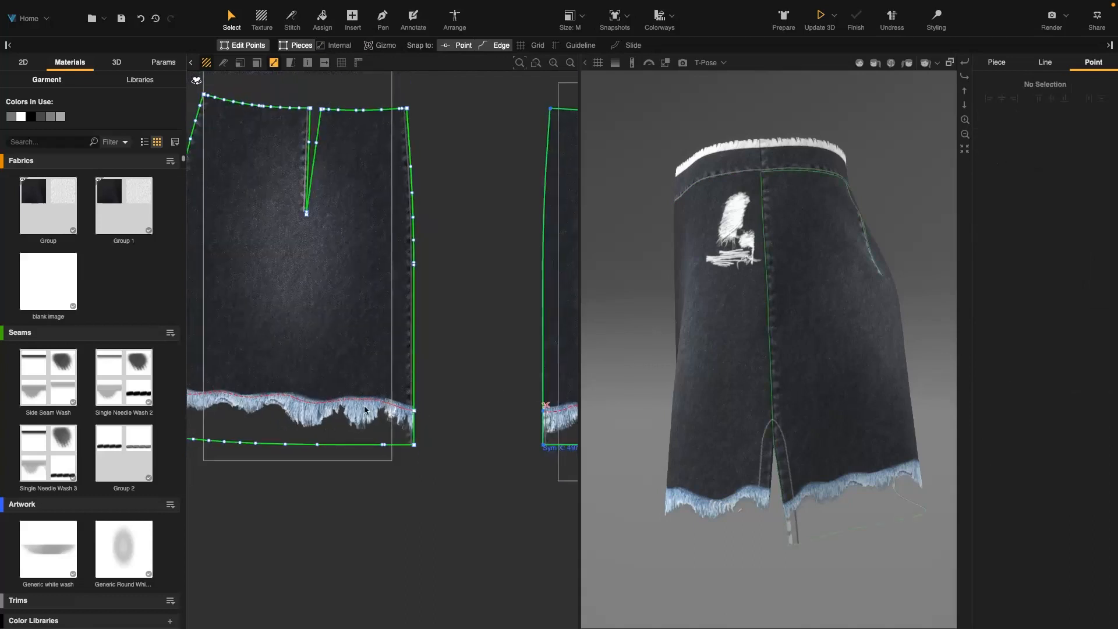
{"action": "right_click", "coordinate": [455, 436]}
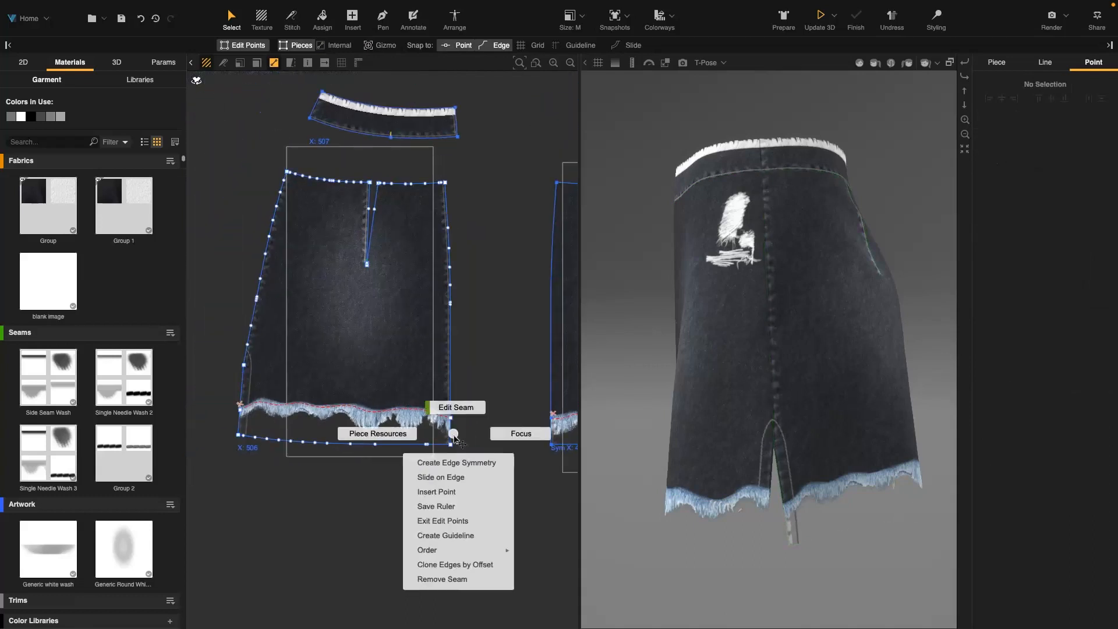
{"action": "left_click", "coordinate": [456, 564]}
{"action": "right_click", "coordinate": [239, 420]}
{"action": "left_click", "coordinate": [240, 562]}
Remove the seams from the side-edge segments below the cut marks on the other back piece
{"action": "scroll", "coordinate": [386, 459], "scroll_direction": "down", "scroll_amount": 1}
{"action": "middle_click_drag", "start_coordinate": [387, 459], "coordinate": [195, 443]}
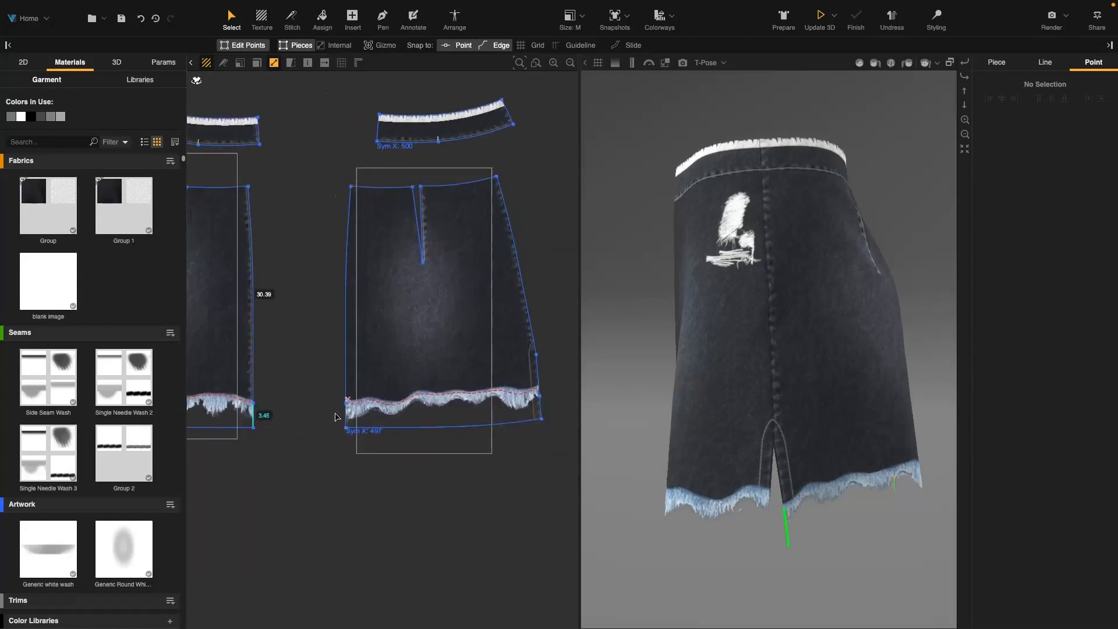
{"action": "scroll", "coordinate": [335, 412], "scroll_direction": "up", "scroll_amount": 3}
{"action": "right_click", "coordinate": [353, 420]}
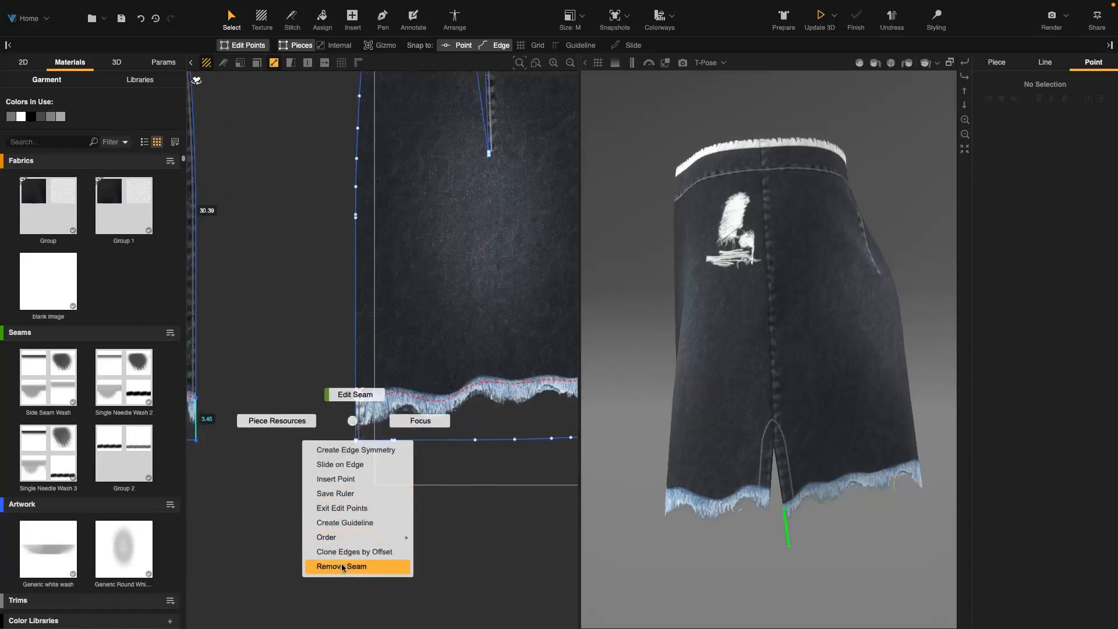
{"action": "left_click", "coordinate": [341, 564]}
{"action": "scroll", "coordinate": [407, 380], "scroll_direction": "down", "scroll_amount": 2}
{"action": "right_click", "coordinate": [401, 398]}
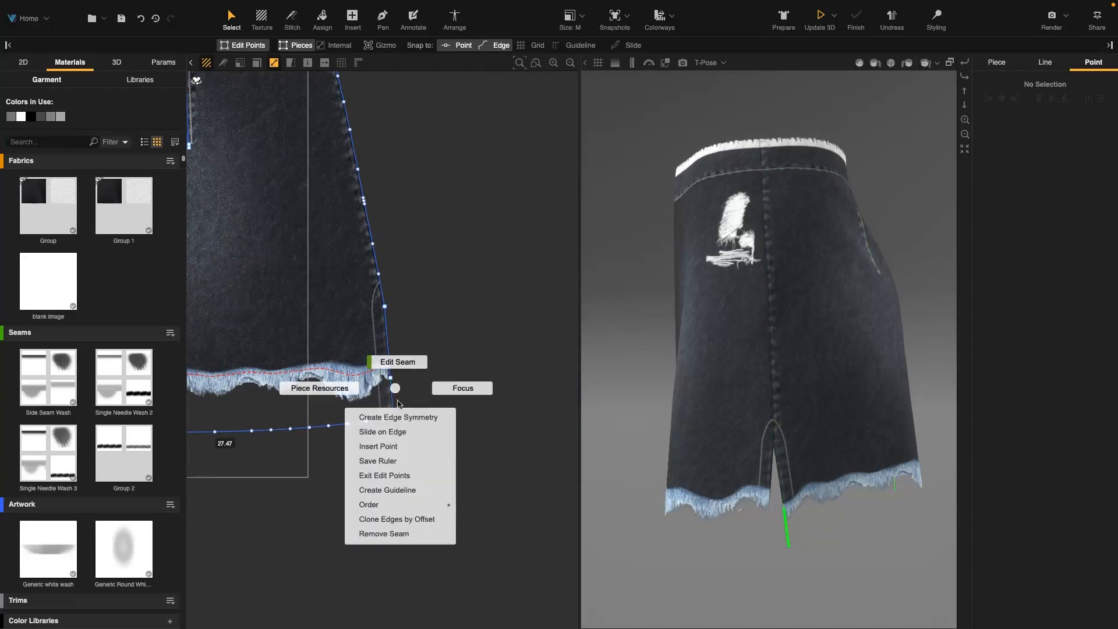
{"action": "left_click", "coordinate": [404, 517]}
Examine the skirt's back hem and side edges in the 3D view
{"action": "left_click_drag", "start_coordinate": [879, 401], "coordinate": [831, 380], "text": "alt"}
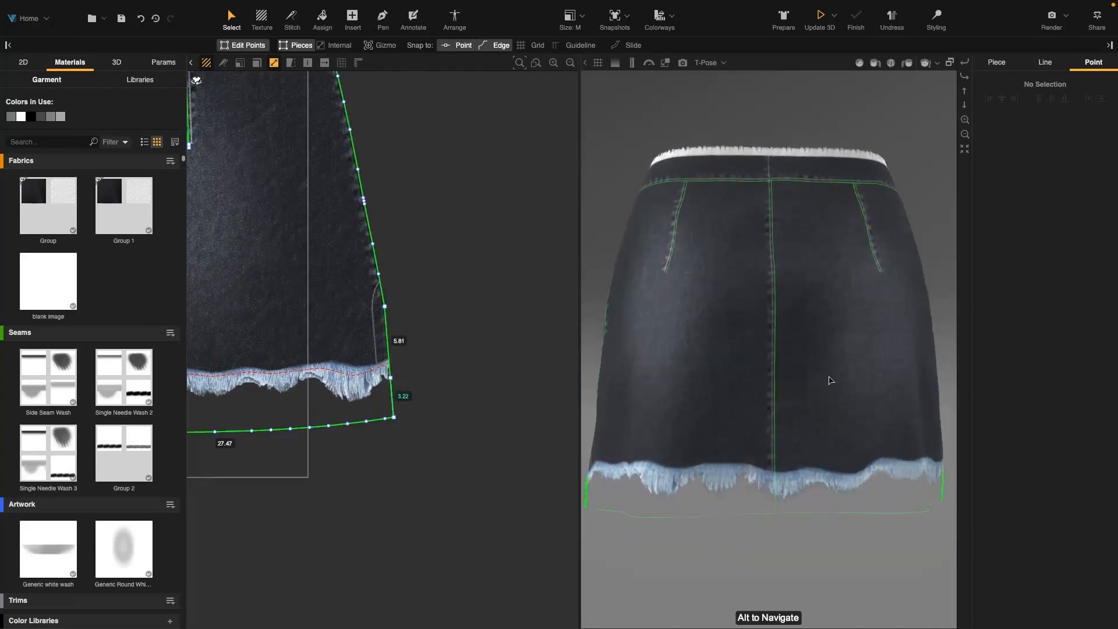
{"action": "key", "text": "Escape"}
{"action": "middle_click_drag", "start_coordinate": [779, 542], "coordinate": [776, 516], "text": "alt"}
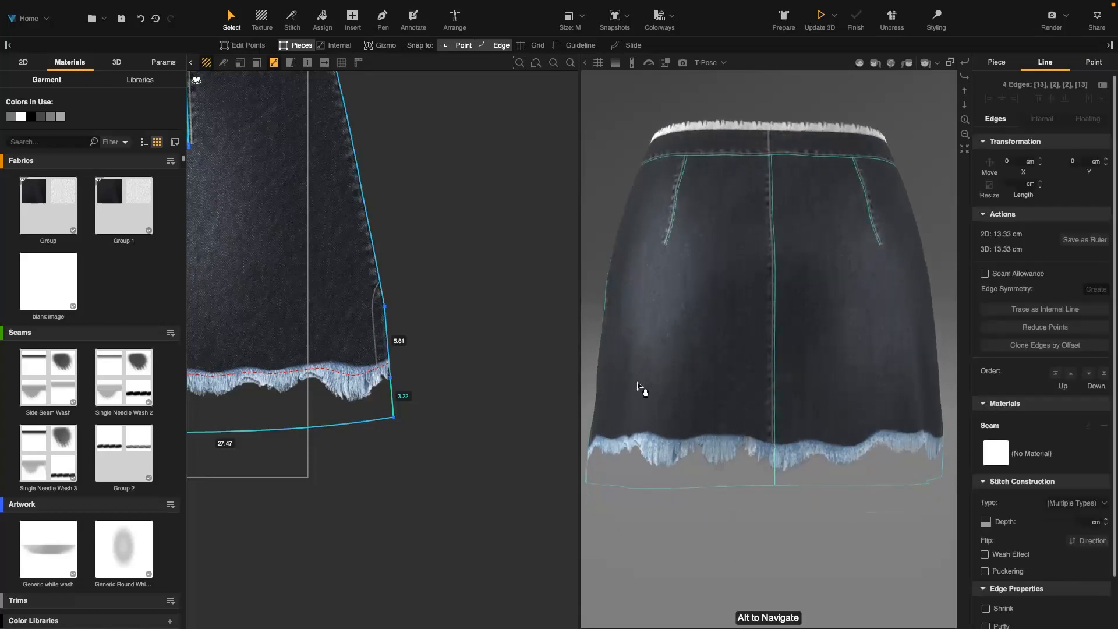
{"action": "right_click_drag", "start_coordinate": [642, 389], "coordinate": [612, 324], "text": "alt"}
{"action": "left_click_drag", "start_coordinate": [613, 324], "coordinate": [671, 340], "text": "alt"}
{"action": "double_click", "coordinate": [667, 378]}
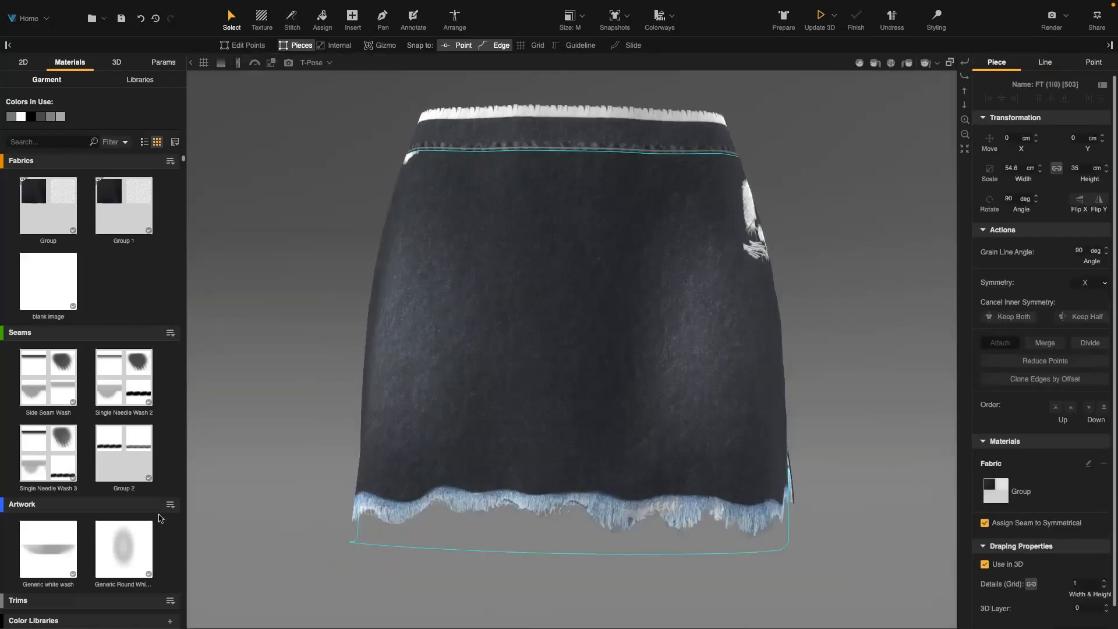
Open the Frayed Edge 2 trim's diffuse texture for editing in Photoshop
{"action": "scroll", "coordinate": [125, 513], "scroll_direction": "down", "scroll_amount": 5}
{"action": "left_click", "coordinate": [127, 453]}
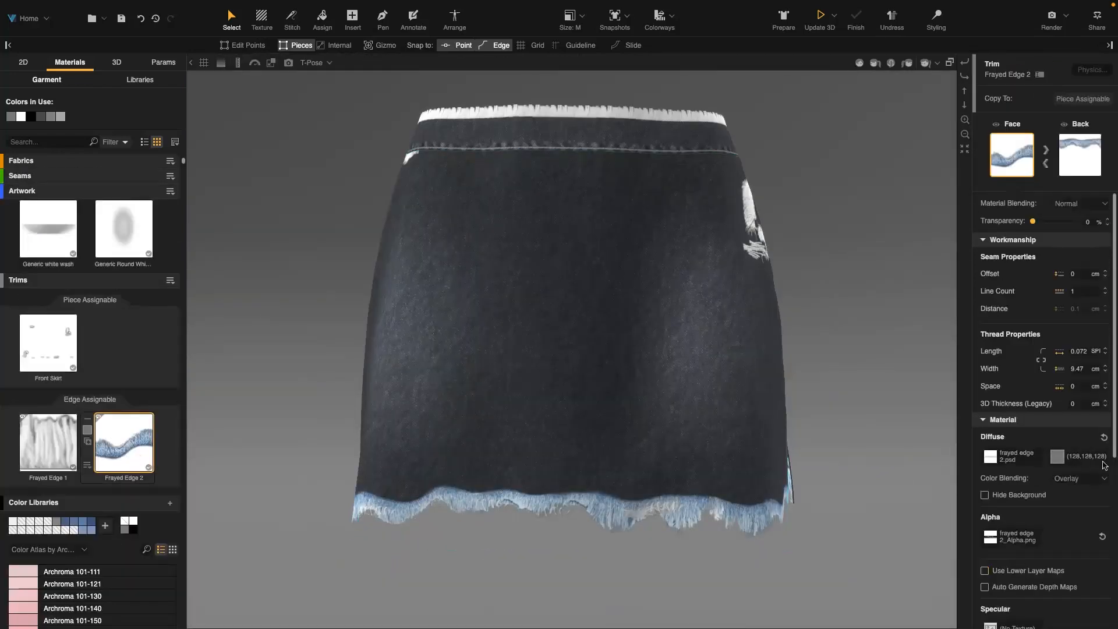
{"action": "left_click", "coordinate": [1015, 462]}
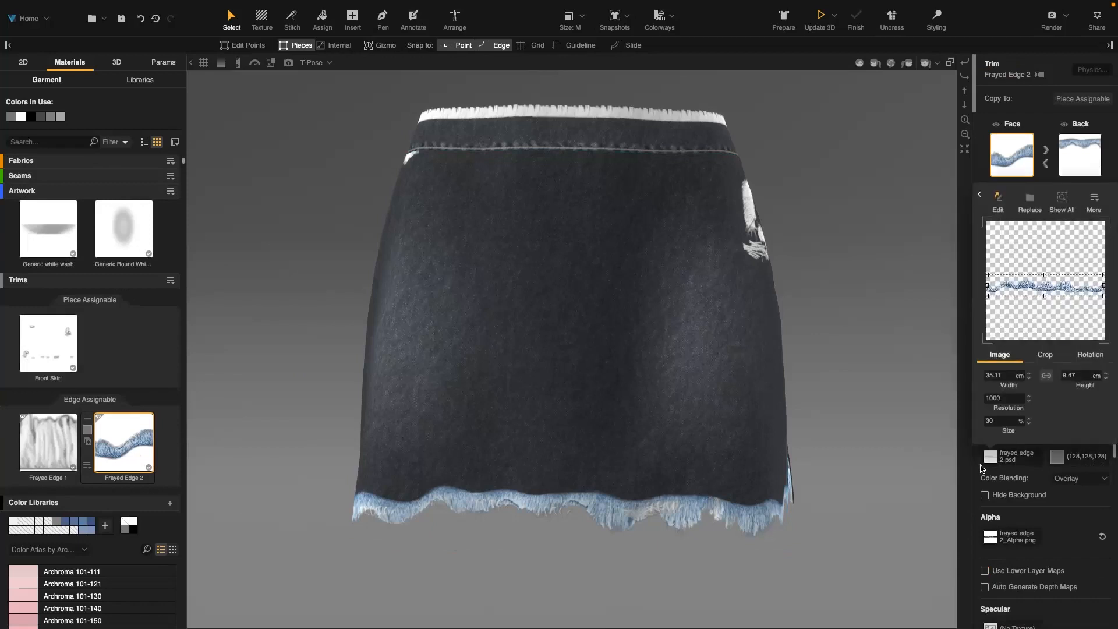
{"action": "left_click", "coordinate": [997, 214]}
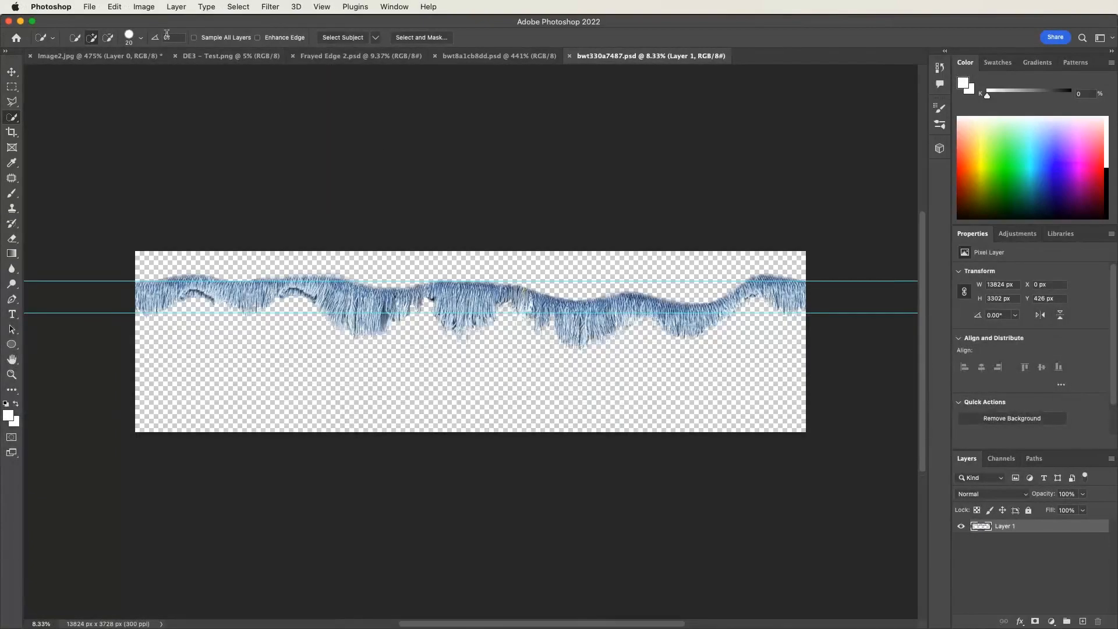
Convert the frayed edge image to grayscale with an image adjustment and add a Curves adjustment layer
{"action": "left_click", "coordinate": [144, 7]}
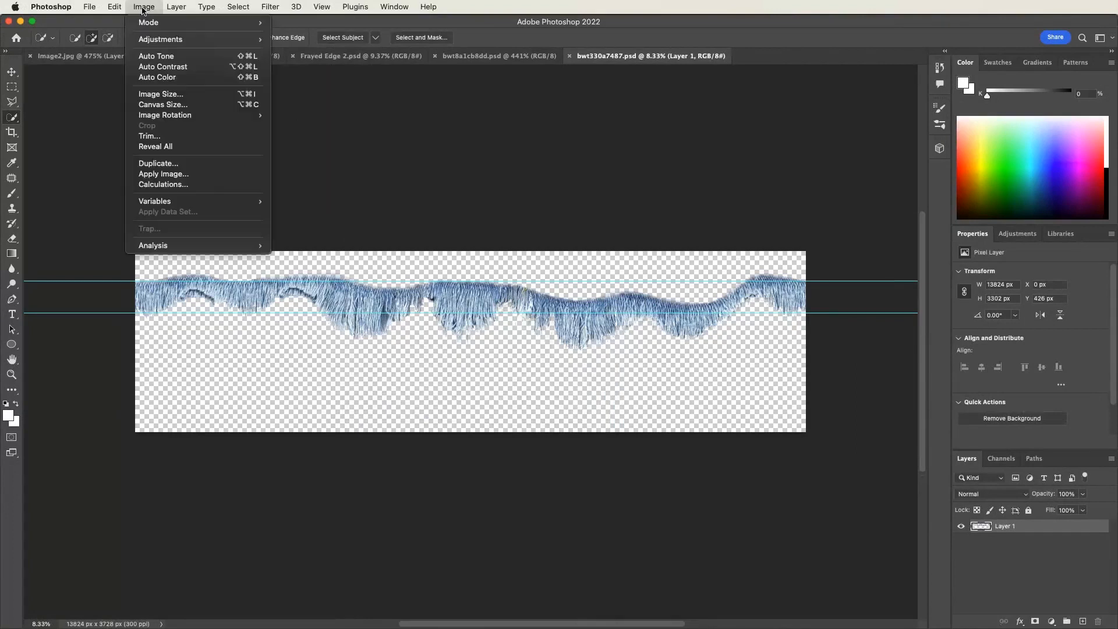
{"action": "mouse_move", "coordinate": [216, 39]}
{"action": "left_click", "coordinate": [306, 253]}
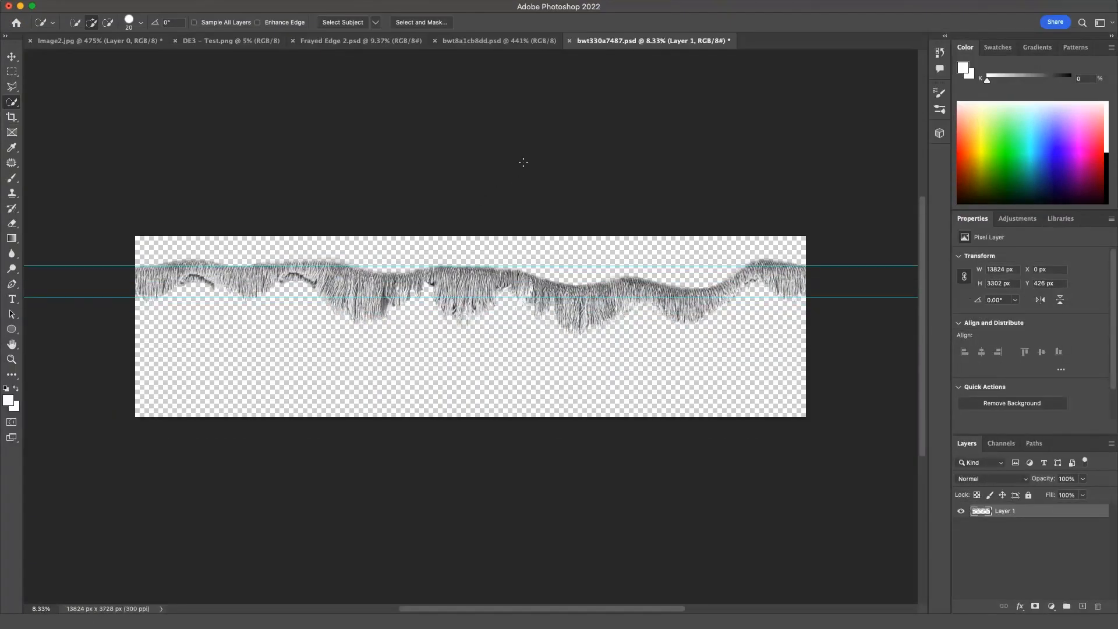
{"action": "left_click", "coordinate": [1017, 219]}
{"action": "left_click", "coordinate": [1012, 243]}
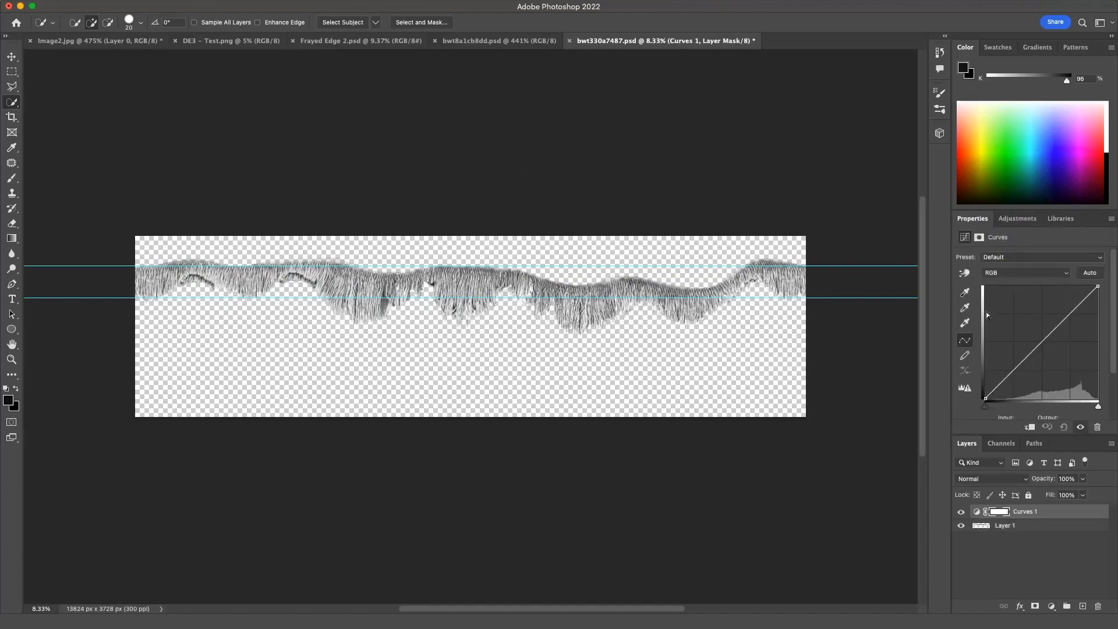
Adjust the Curves adjustment's black and white points to change the frayed edge image's contrast
{"action": "left_click_drag", "start_coordinate": [986, 399], "coordinate": [984, 383]}
{"action": "left_click_drag", "start_coordinate": [1097, 286], "coordinate": [1071, 293]}
{"action": "left_click_drag", "start_coordinate": [984, 380], "coordinate": [985, 371]}
{"action": "mouse_move", "coordinate": [1074, 294]}
{"action": "left_mouse_down"}
{"action": "mouse_move", "coordinate": [1088, 287]}
{"action": "mouse_move", "coordinate": [1077, 286]}
{"action": "left_mouse_up"}
{"action": "mouse_move", "coordinate": [986, 371]}
{"action": "left_mouse_down"}
{"action": "mouse_move", "coordinate": [996, 373]}
{"action": "mouse_move", "coordinate": [998, 351]}
{"action": "mouse_move", "coordinate": [985, 368]}
{"action": "mouse_move", "coordinate": [991, 358]}
{"action": "left_mouse_up"}
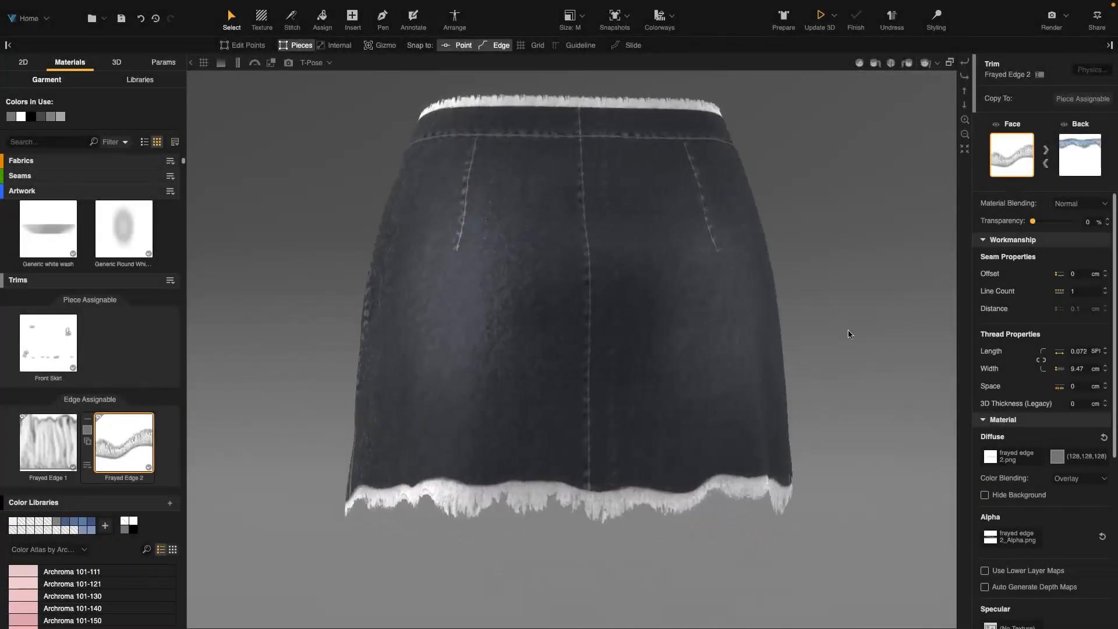
Inspect the updated Frayed Edge 2 trim along the skirt hem in the 3D view
{"action": "right_click_drag", "start_coordinate": [782, 403], "coordinate": [49, 346]}
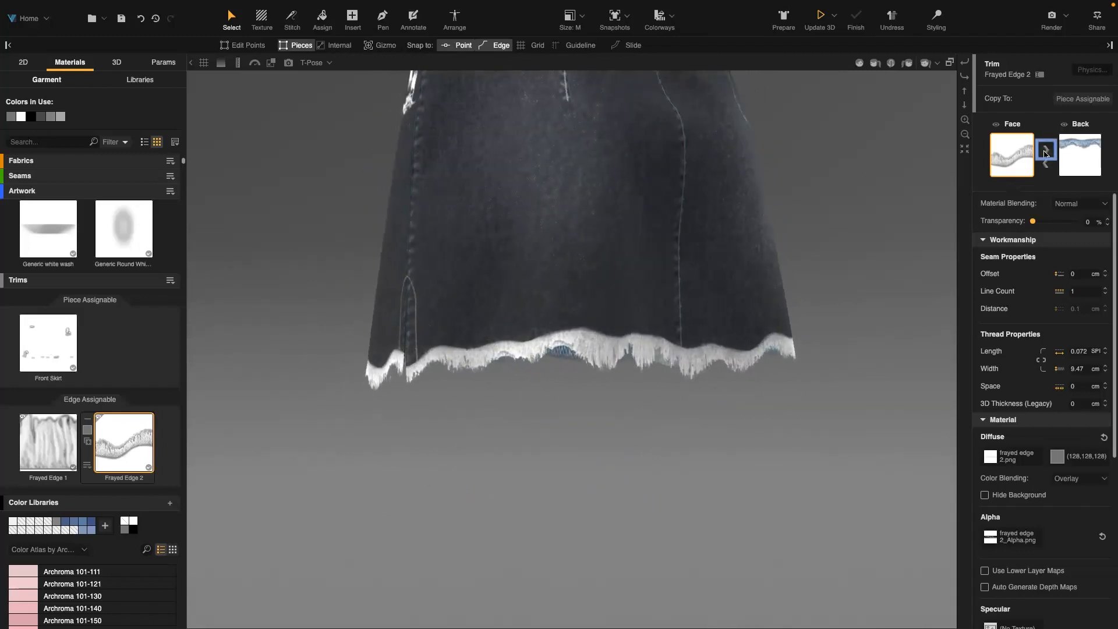
{"action": "left_click", "coordinate": [1045, 152]}
{"action": "right_click_drag", "start_coordinate": [854, 305], "coordinate": [379, 347]}
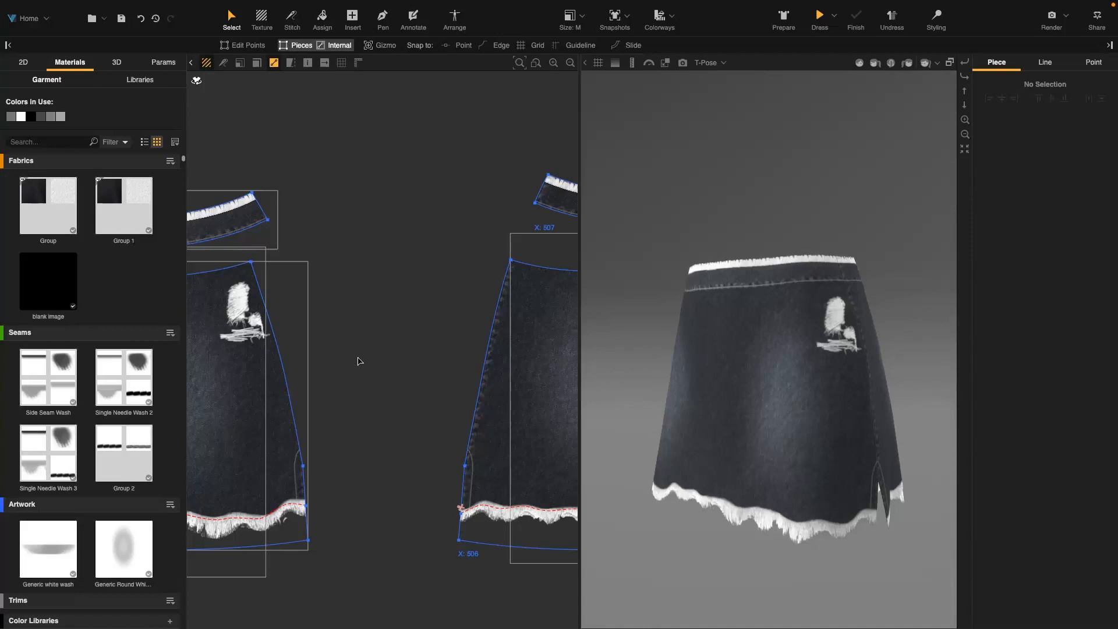
Check the front piece's side-edge length, then insert a 0.8 by 33 cm rectangle beside the front piece
{"action": "left_click", "coordinate": [295, 396]}
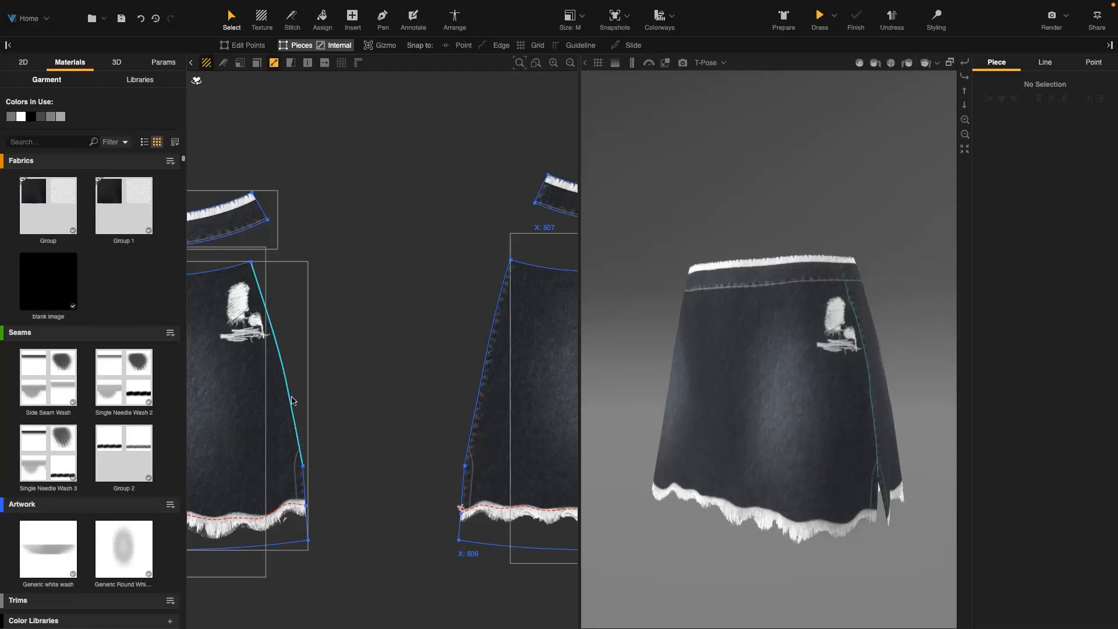
{"action": "left_click", "coordinate": [308, 488], "text": "shift"}
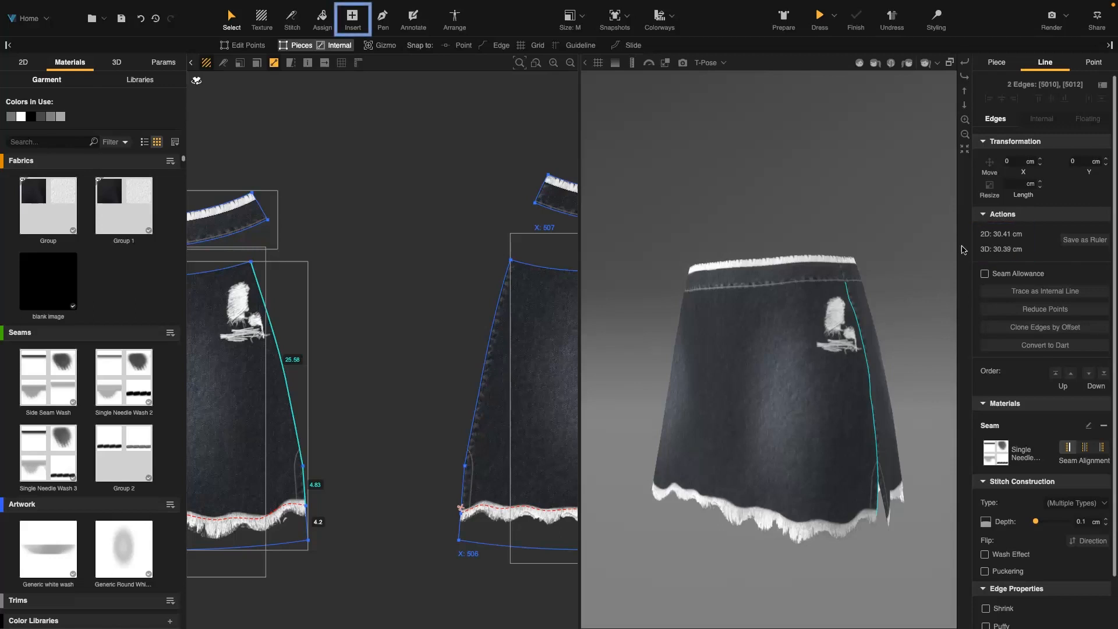
{"action": "left_click", "coordinate": [350, 21]}
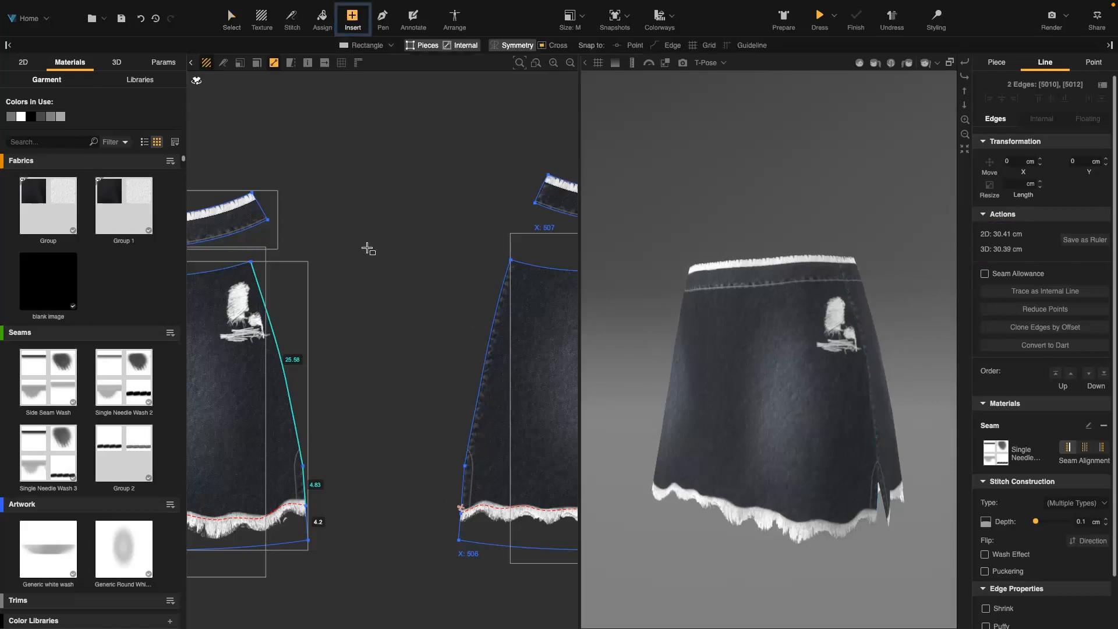
{"action": "left_click", "coordinate": [380, 305]}
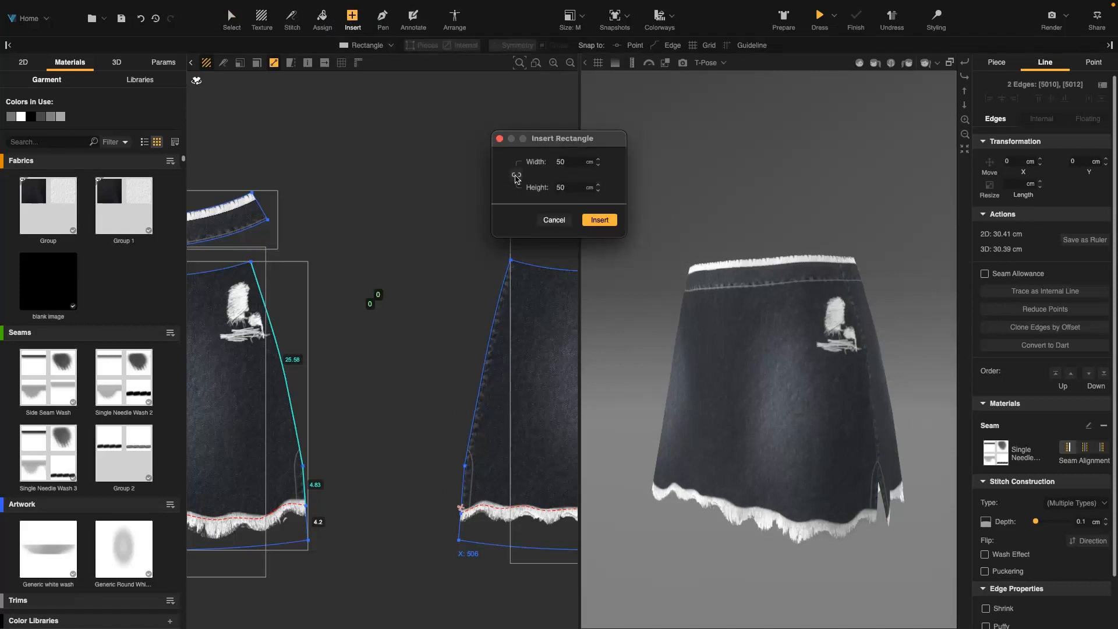
{"action": "left_click", "coordinate": [565, 188]}
{"action": "left_click_drag", "start_coordinate": [573, 162], "coordinate": [538, 161]}
{"action": "left_click", "coordinate": [598, 220]}
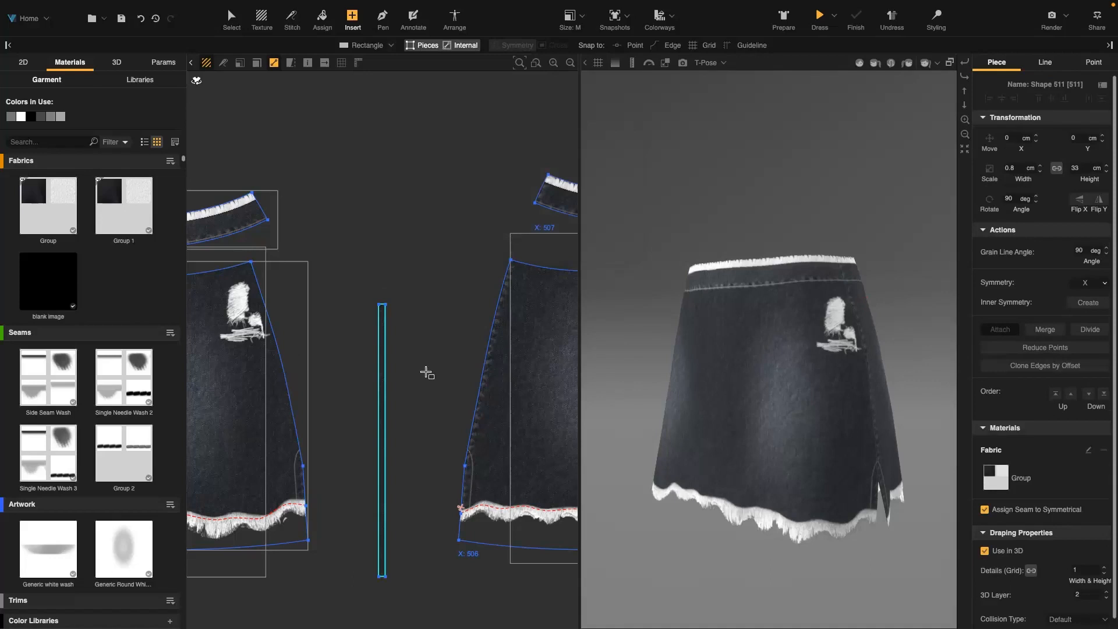
Apply the blank image fabric to the new rectangle and position it beside the front piece
{"action": "left_click", "coordinate": [231, 22]}
{"action": "left_click_drag", "start_coordinate": [382, 337], "coordinate": [354, 278]}
{"action": "left_click", "coordinate": [418, 333]}
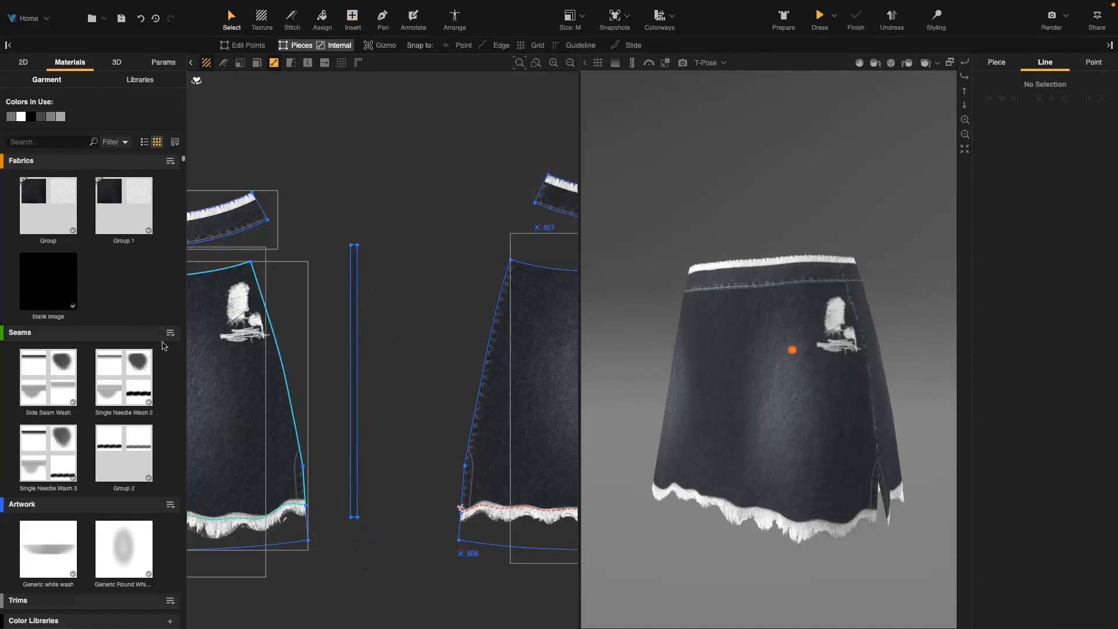
{"action": "left_click_drag", "start_coordinate": [48, 281], "coordinate": [357, 289]}
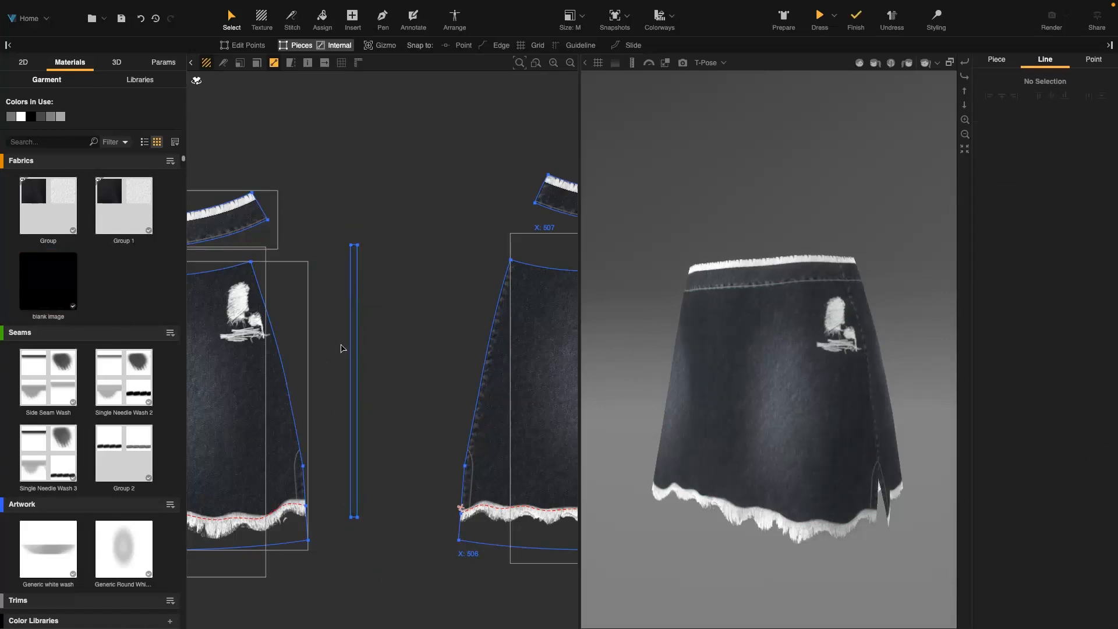
{"action": "left_click_drag", "start_coordinate": [357, 351], "coordinate": [382, 359]}
{"action": "left_click", "coordinate": [420, 329]}
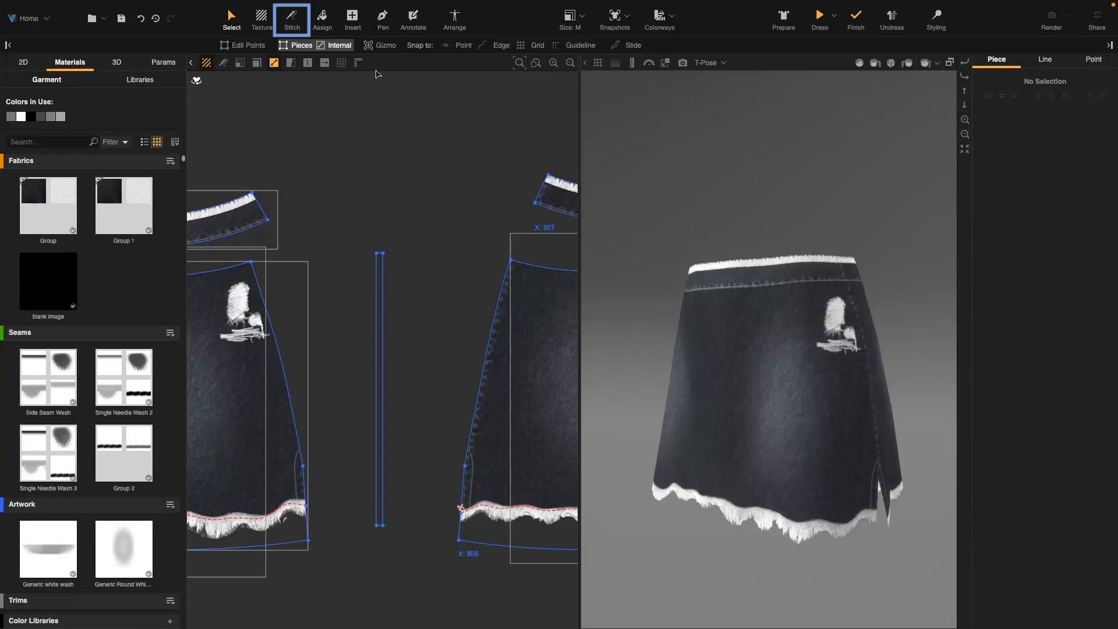
Multi-stitch the rectangle's long edge to the front piece's upper and lower side-edge segments
{"action": "left_click", "coordinate": [292, 21]}
{"action": "left_click", "coordinate": [431, 46]}
{"action": "left_click", "coordinate": [376, 293]}
{"action": "right_click", "coordinate": [375, 285]}
{"action": "left_click", "coordinate": [421, 286]}
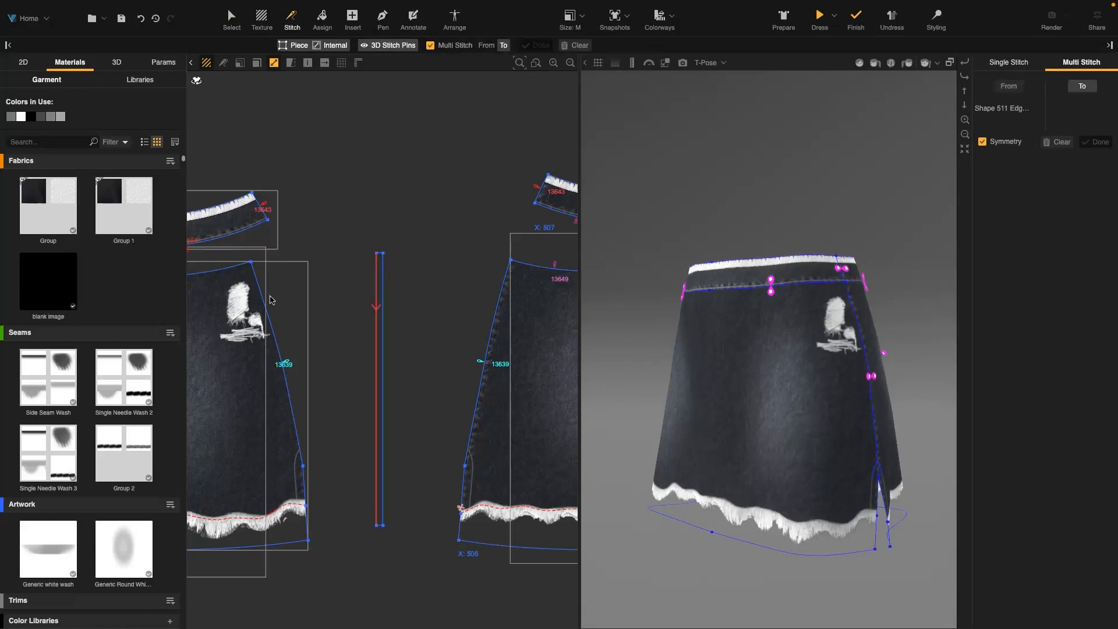
{"action": "left_click", "coordinate": [271, 299]}
{"action": "left_click", "coordinate": [307, 472]}
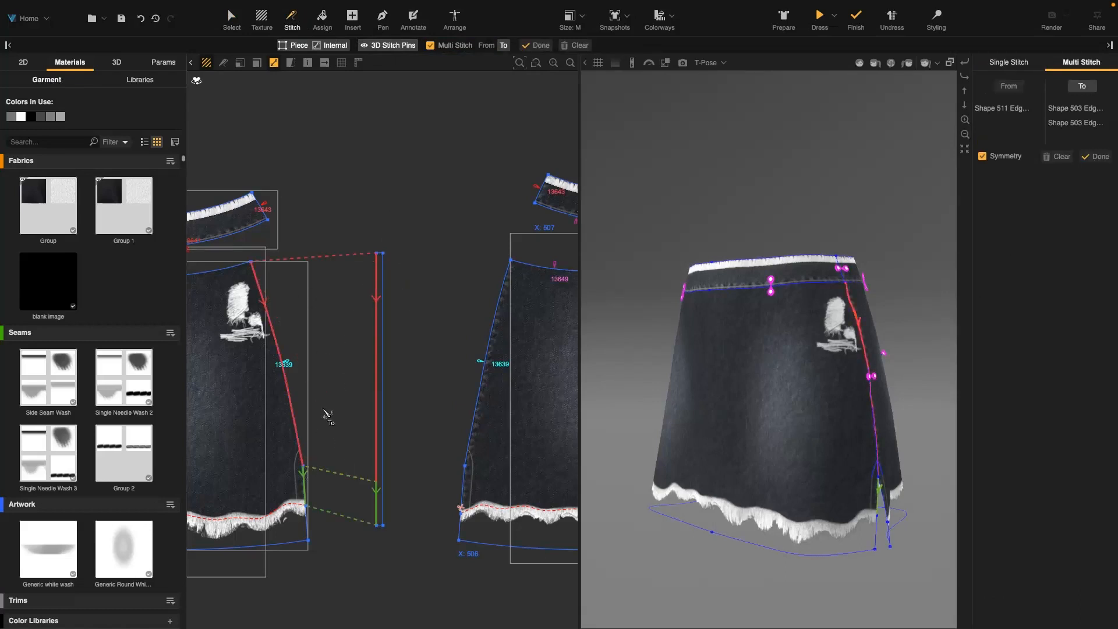
{"action": "key", "text": "Return"}
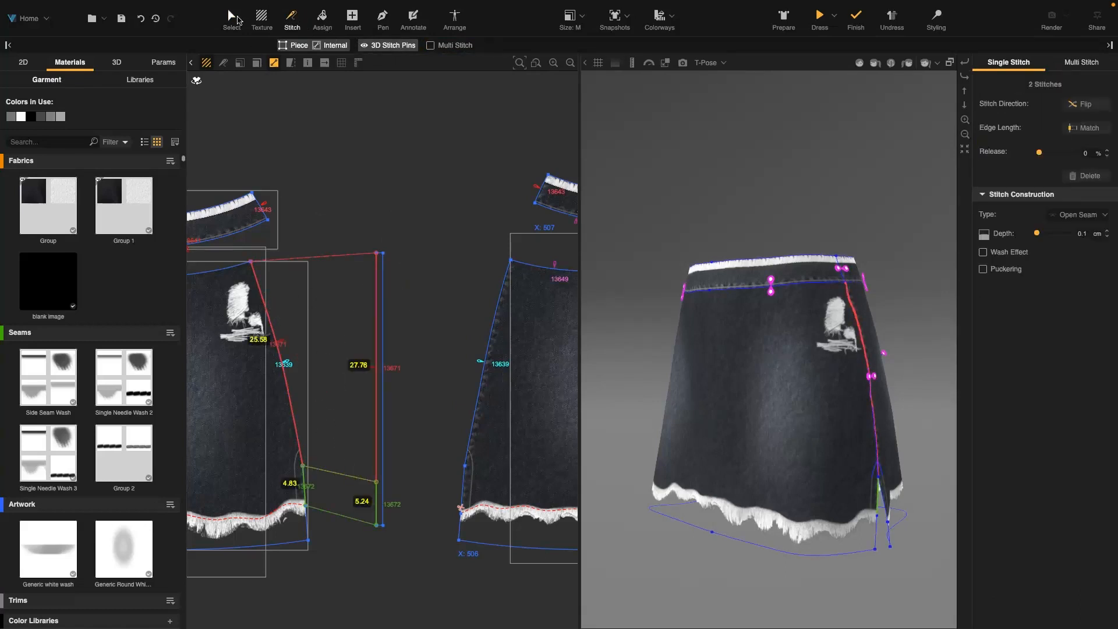
{"action": "left_click", "coordinate": [234, 20]}
Arrange the rectangle on the front silhouette beside the side seam and simulate it onto the skirt
{"action": "left_click", "coordinate": [265, 396]}
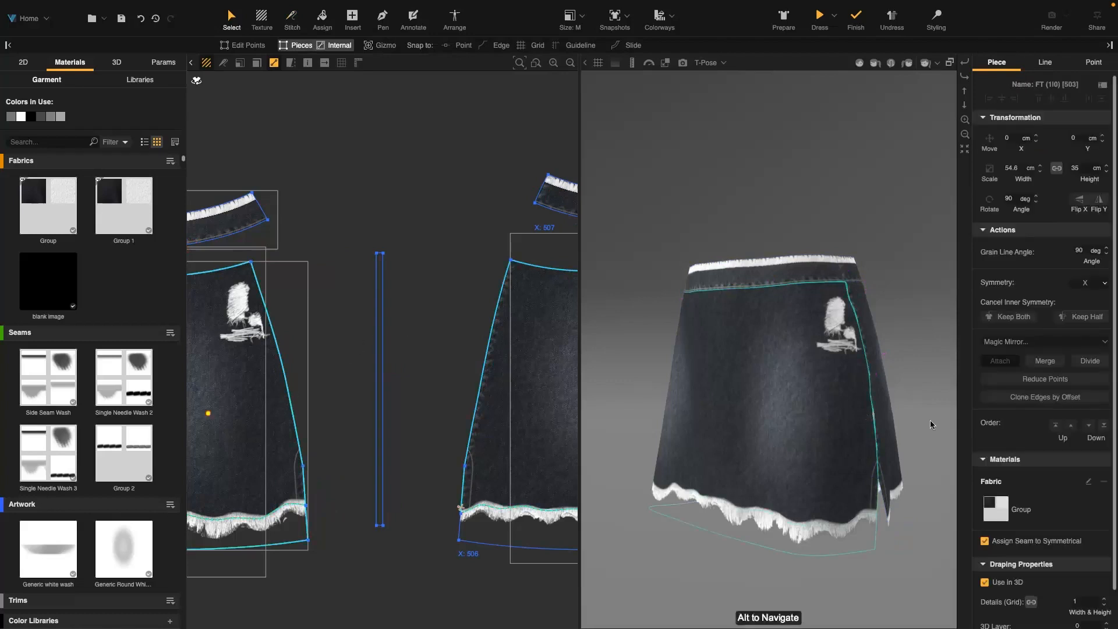
{"action": "scroll", "coordinate": [1056, 485], "scroll_direction": "down", "scroll_amount": 1}
{"action": "left_click", "coordinate": [383, 332]}
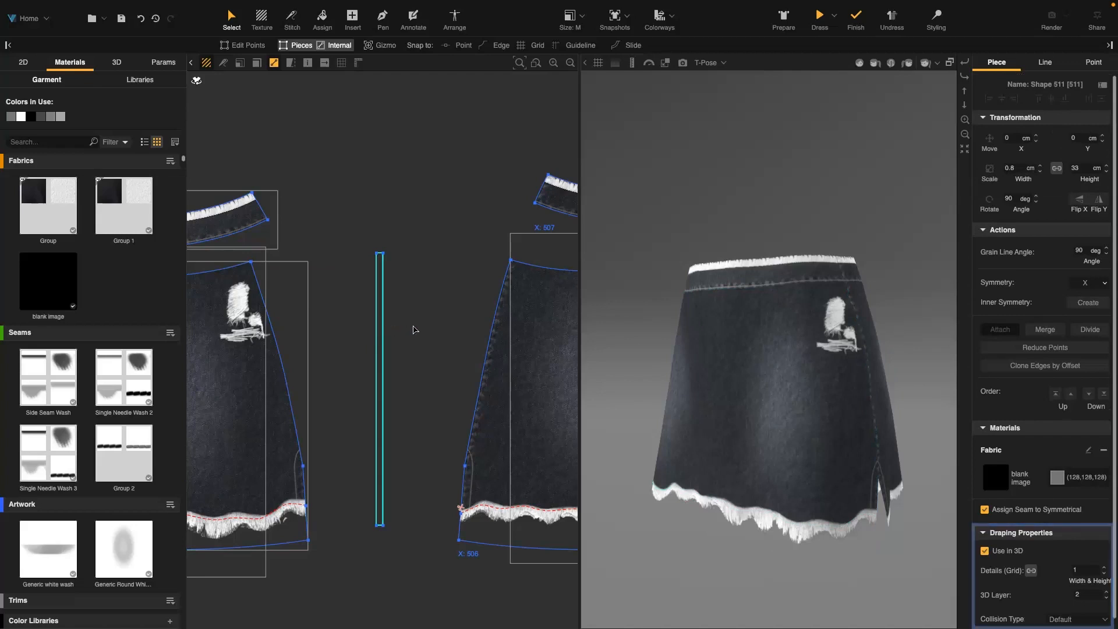
{"action": "left_click", "coordinate": [455, 20]}
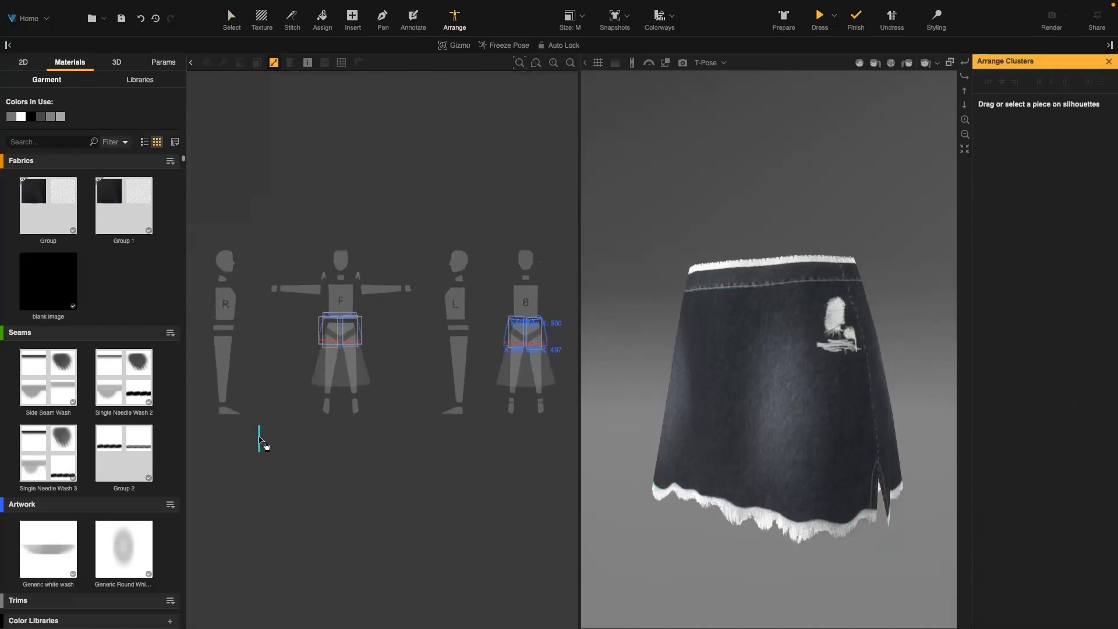
{"action": "left_click", "coordinate": [335, 349]}
{"action": "left_click_drag", "start_coordinate": [361, 332], "coordinate": [373, 342]}
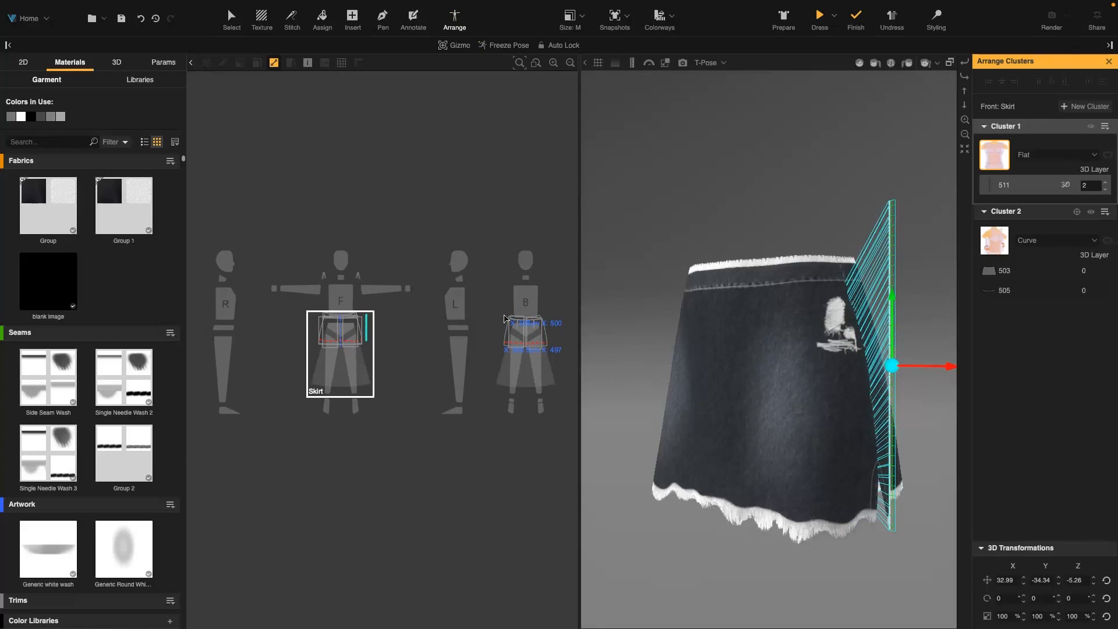
{"action": "left_click", "coordinate": [822, 17]}
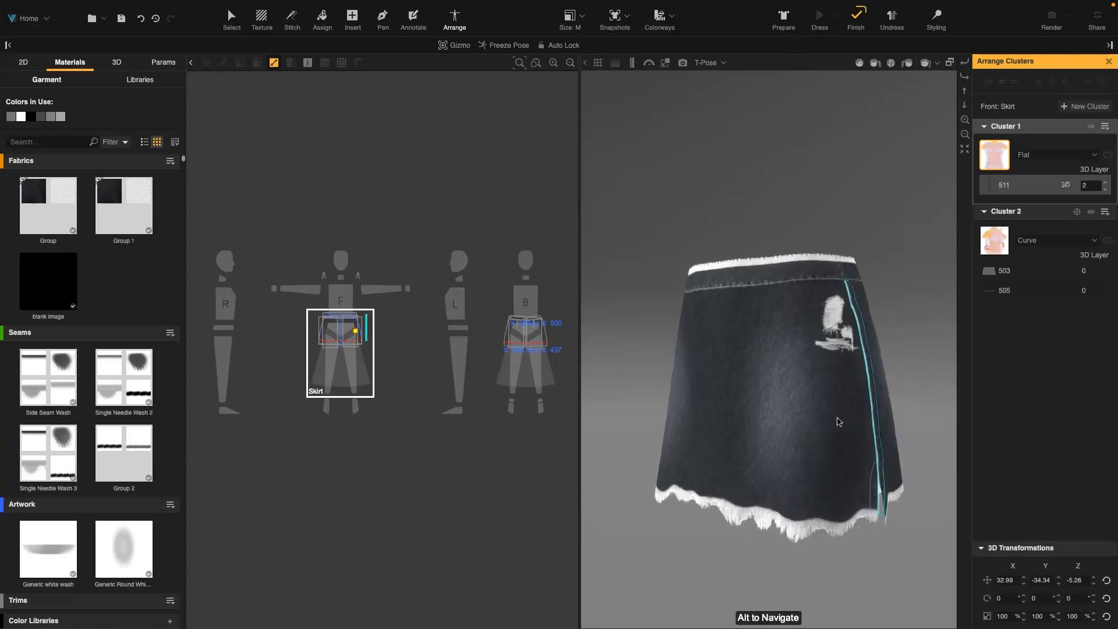
{"action": "scroll", "coordinate": [928, 427], "scroll_direction": "up", "scroll_amount": 3}
{"action": "scroll", "coordinate": [810, 335], "scroll_direction": "up", "scroll_amount": 5}
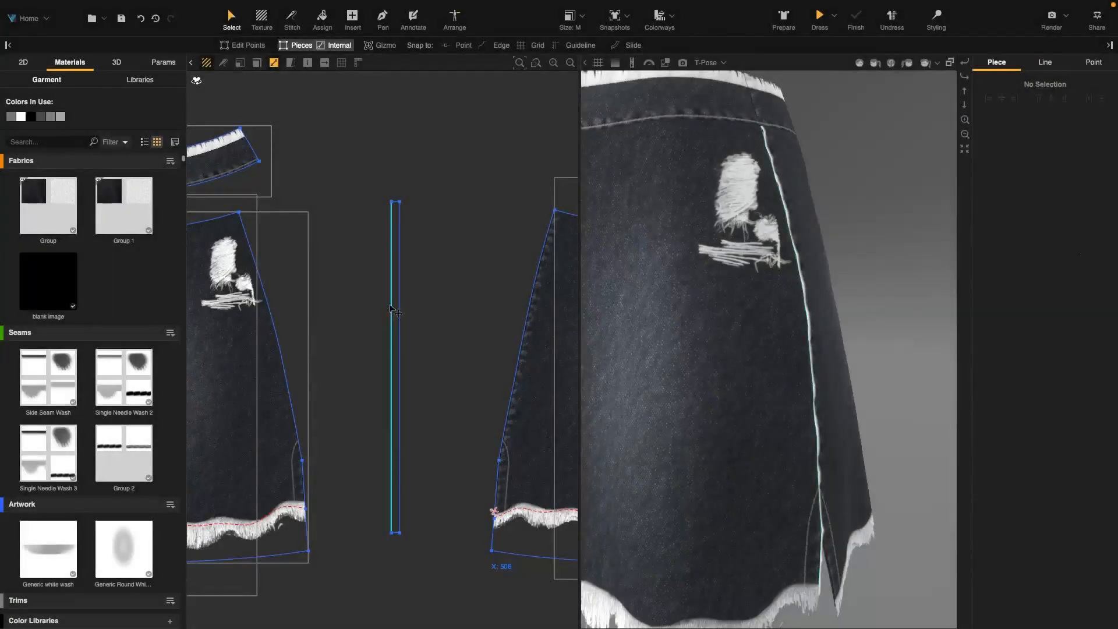
Clone the rectangle's edge inward as an internal line by offset, extending it to the edges
{"action": "left_click", "coordinate": [391, 309]}
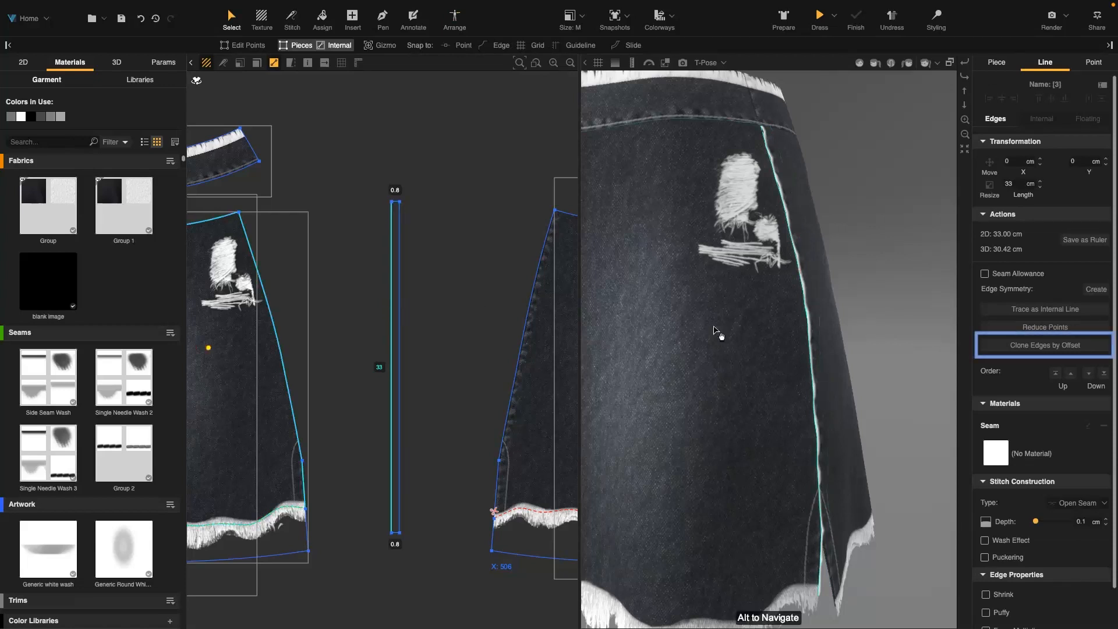
{"action": "left_click", "coordinate": [1037, 346]}
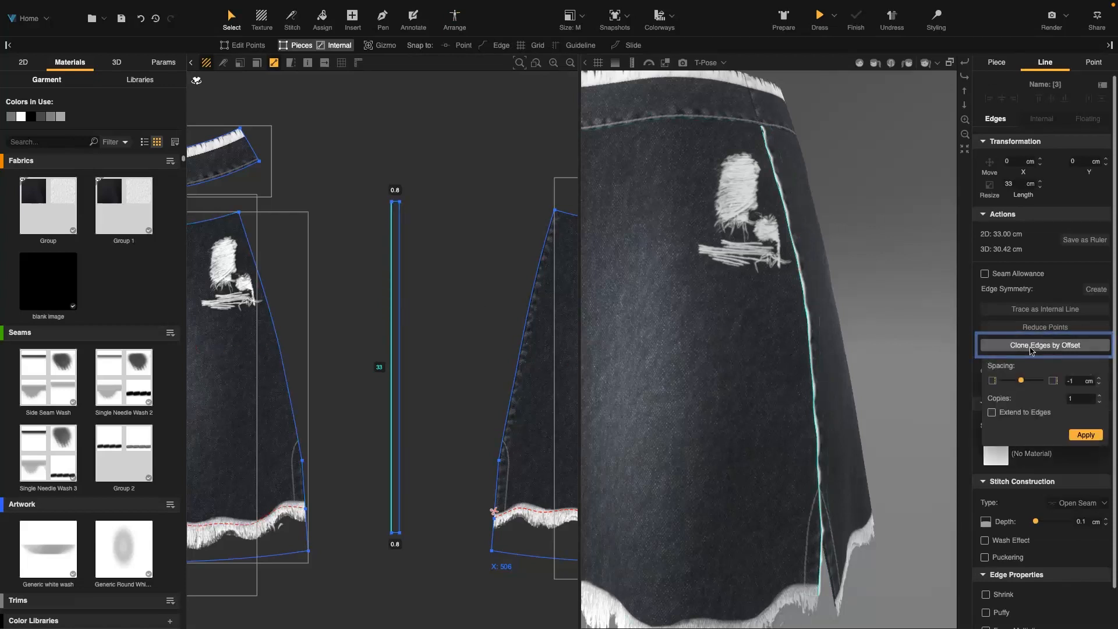
{"action": "left_click", "coordinate": [1078, 381]}
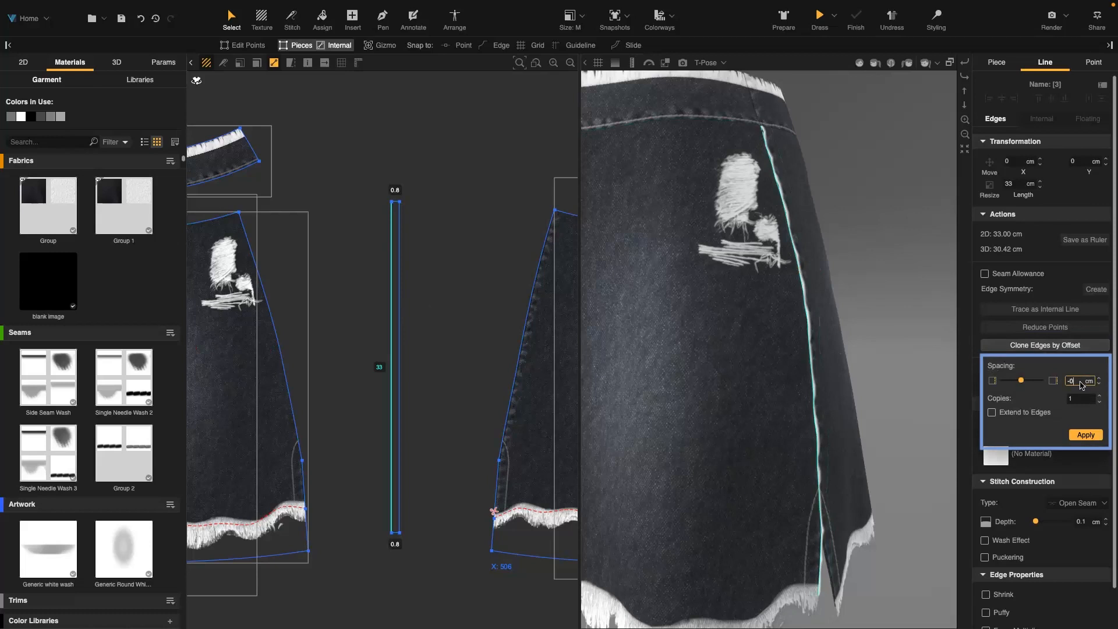
{"action": "left_click", "coordinate": [1037, 414]}
{"action": "left_click", "coordinate": [1081, 433]}
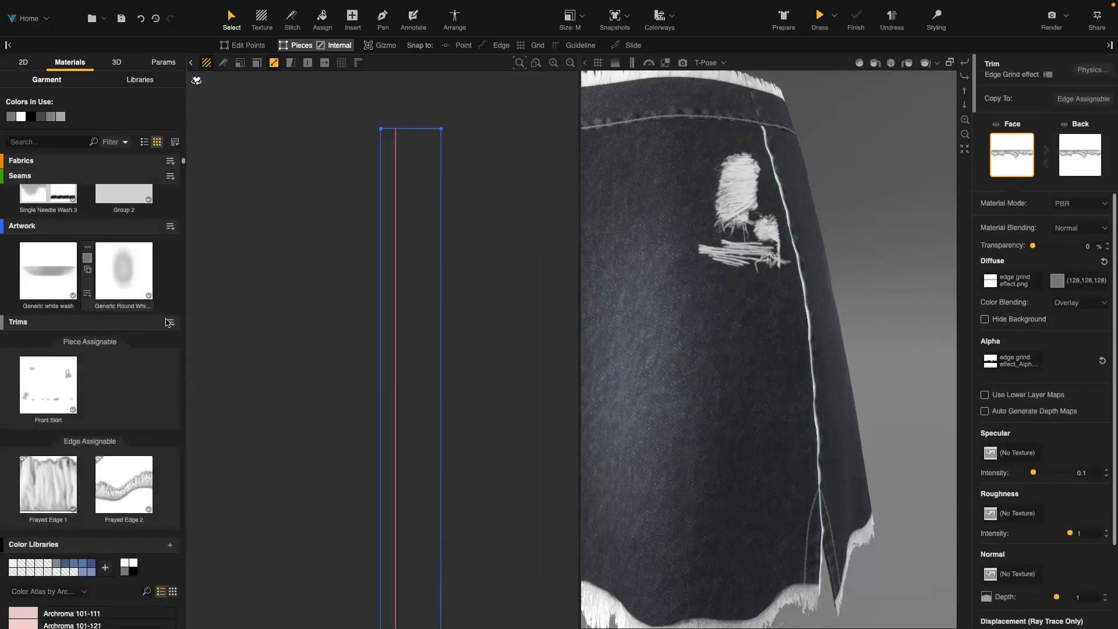
Add a new edge-assignable trim using the Edge Grind effect.png image
{"action": "left_click", "coordinate": [170, 322]}
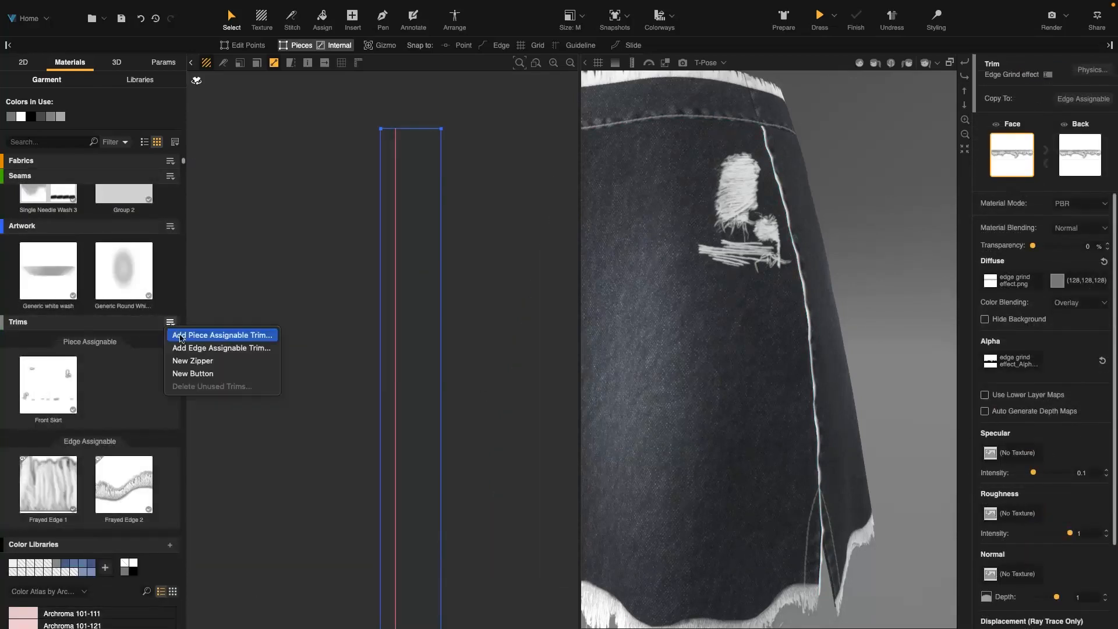
{"action": "left_click", "coordinate": [187, 348]}
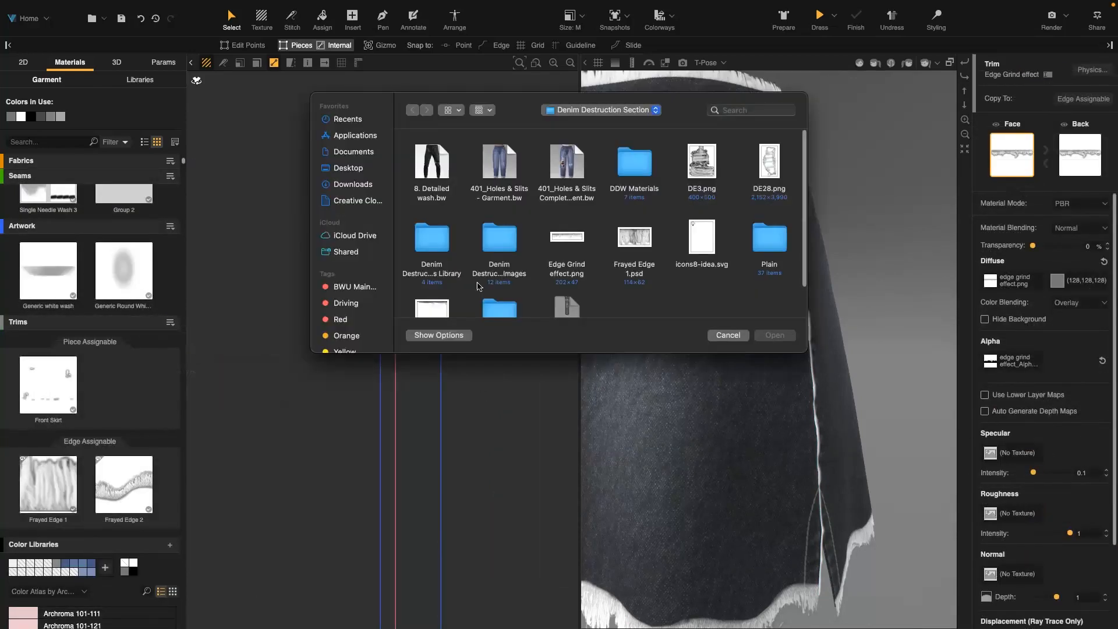
{"action": "left_click", "coordinate": [575, 245]}
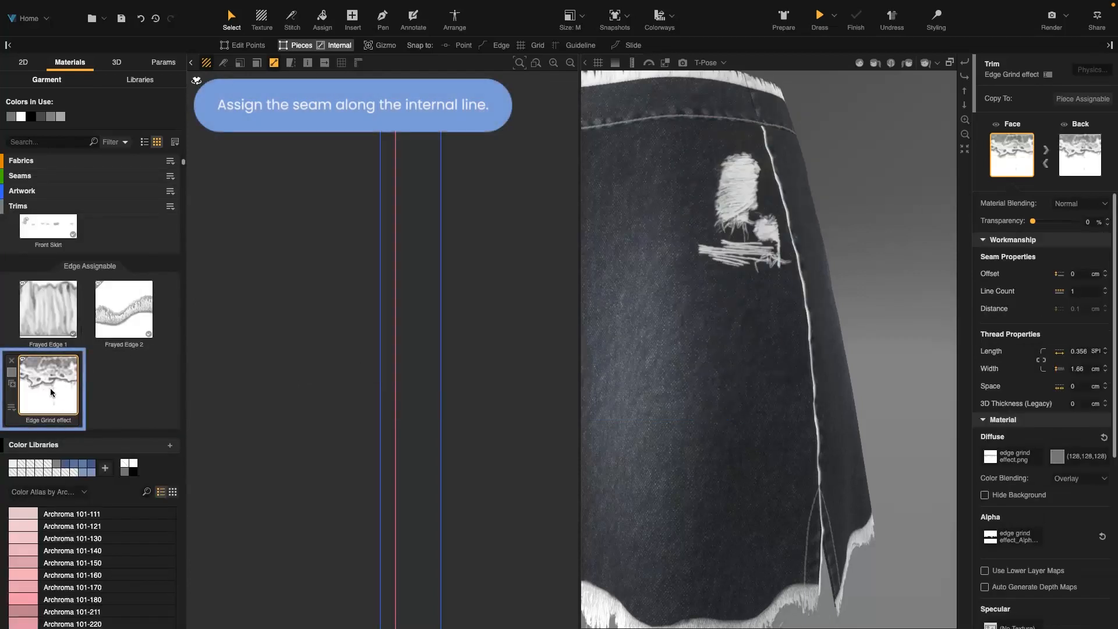
Assign the Edge Grind effect trim to the rectangle's internal line and select the line to check it
{"action": "left_click", "coordinate": [322, 18]}
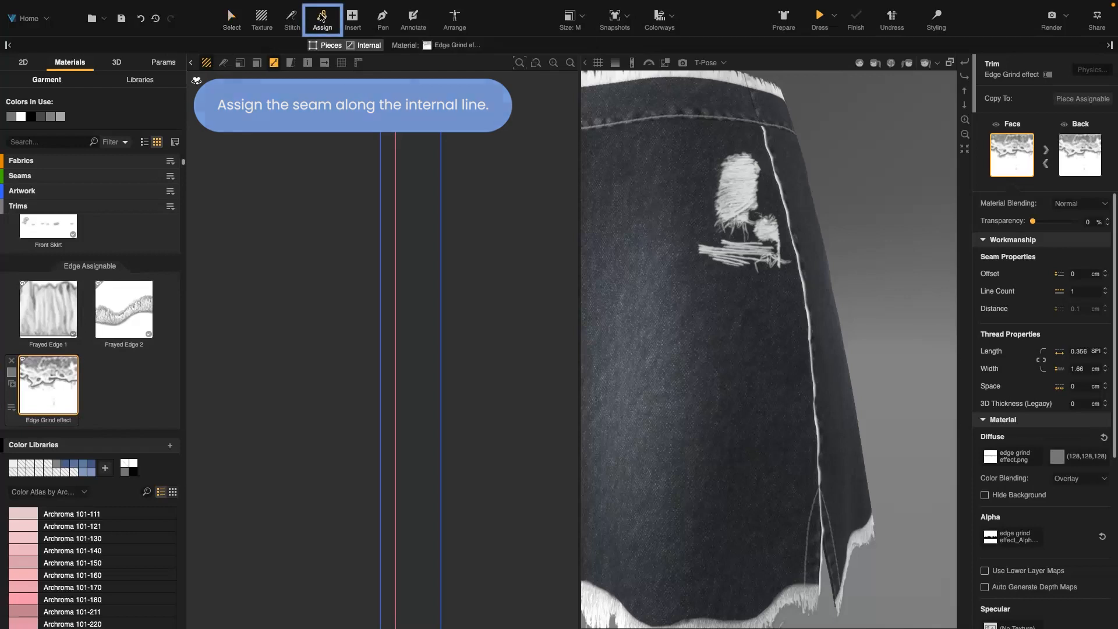
{"action": "left_click", "coordinate": [396, 146]}
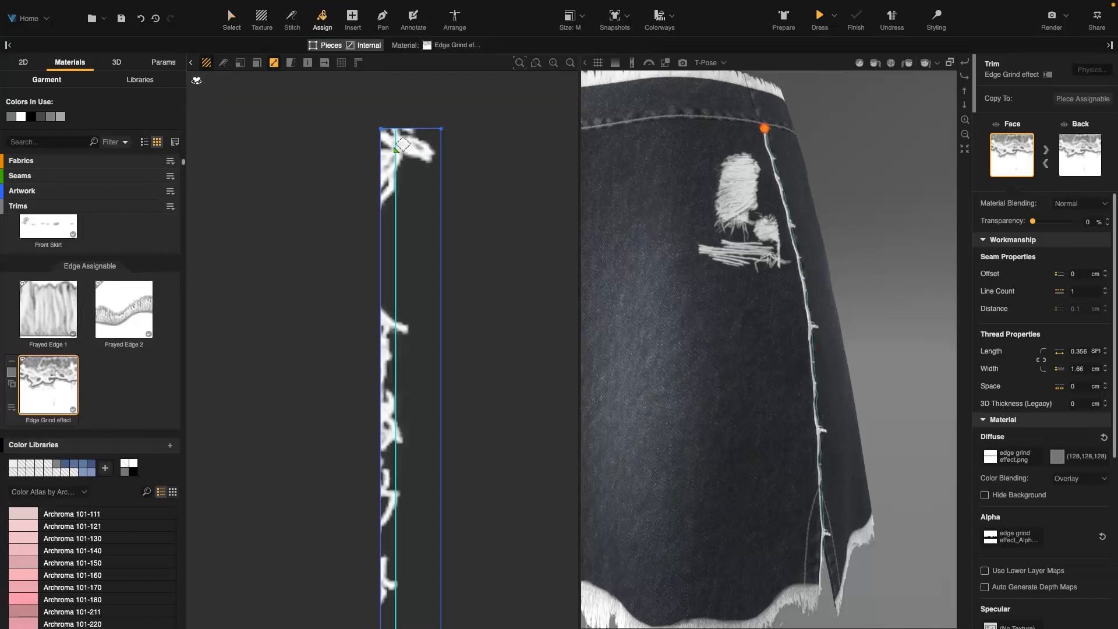
{"action": "left_click", "coordinate": [232, 17]}
{"action": "scroll", "coordinate": [403, 316], "scroll_direction": "down", "scroll_amount": 10}
{"action": "right_click_drag", "start_coordinate": [407, 321], "coordinate": [392, 173]}
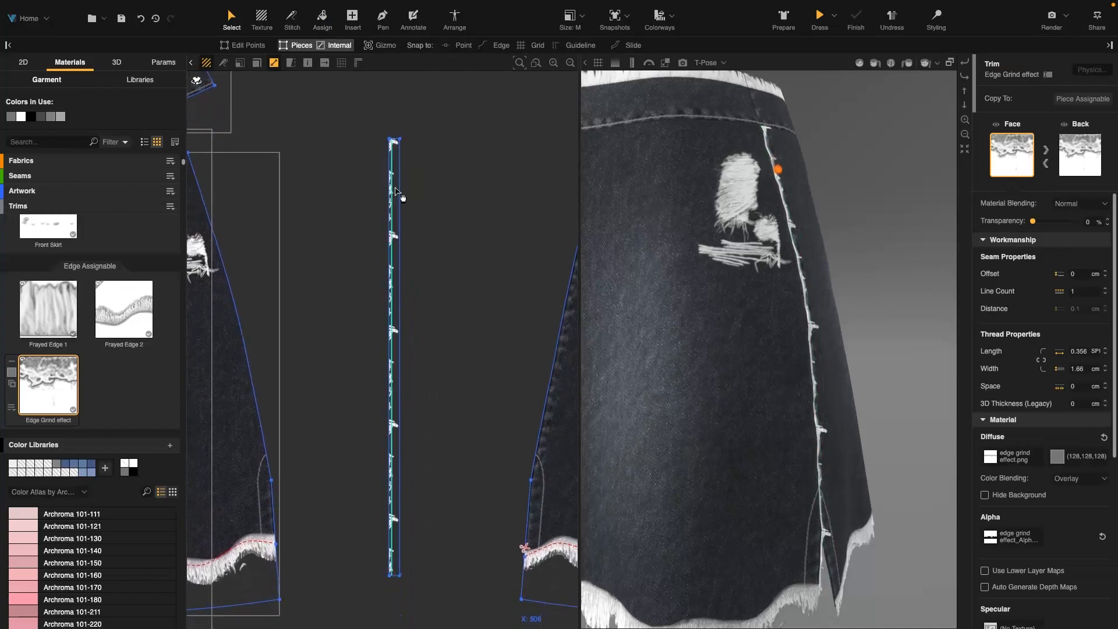
{"action": "left_click", "coordinate": [394, 156]}
{"action": "left_click", "coordinate": [395, 156]}
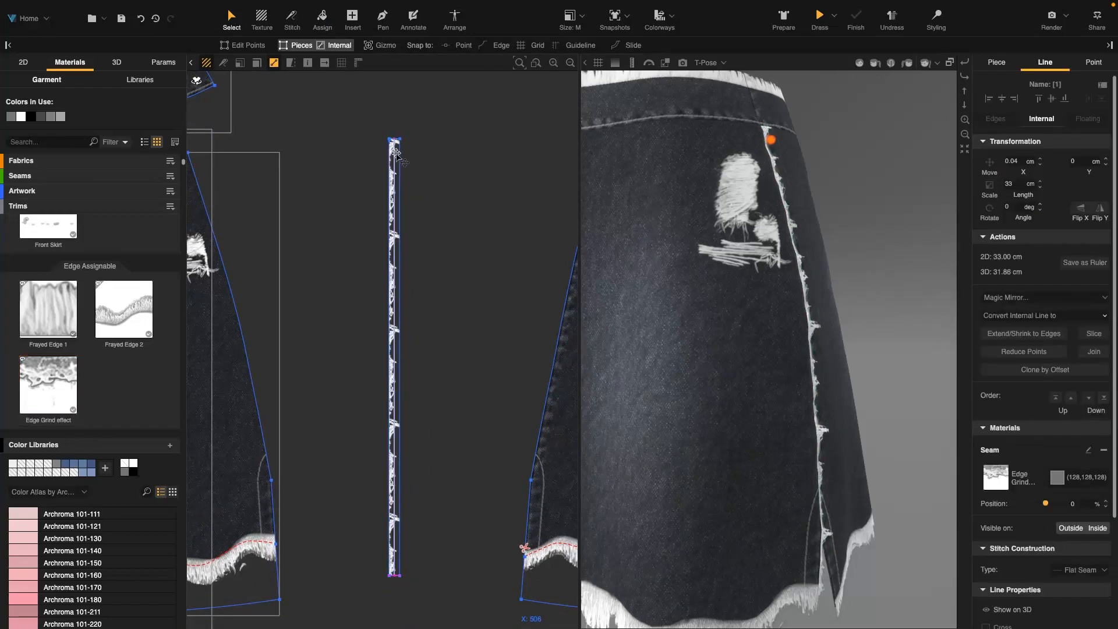
Apply the Edge Grind effect trim to the internal line beside the side seam with the Assign tool
{"action": "left_click", "coordinate": [323, 22]}
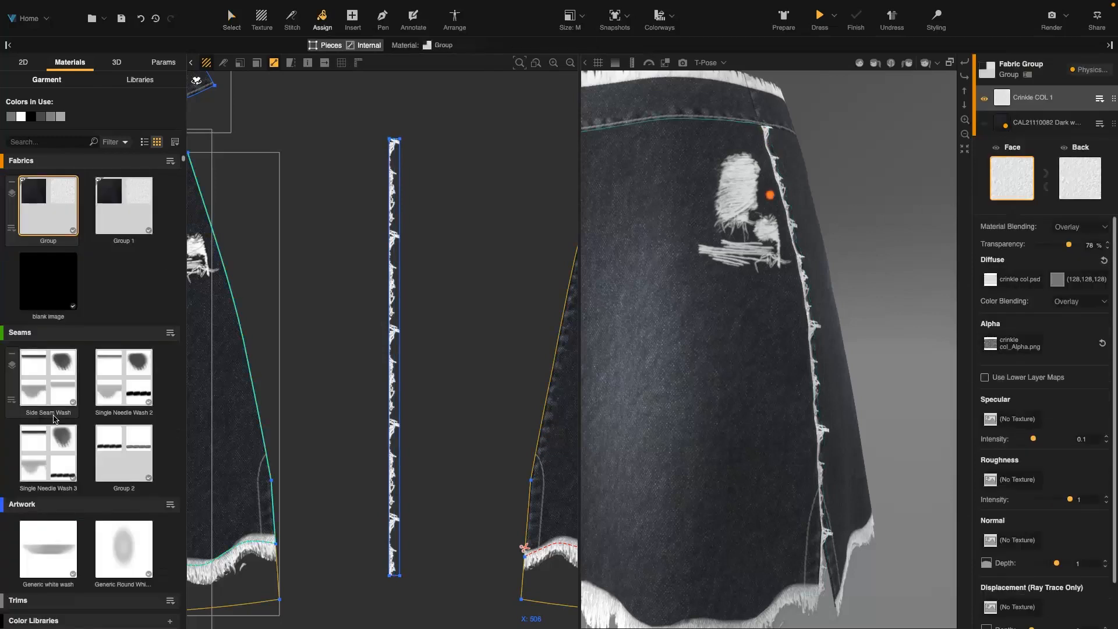
{"action": "left_click", "coordinate": [116, 602]}
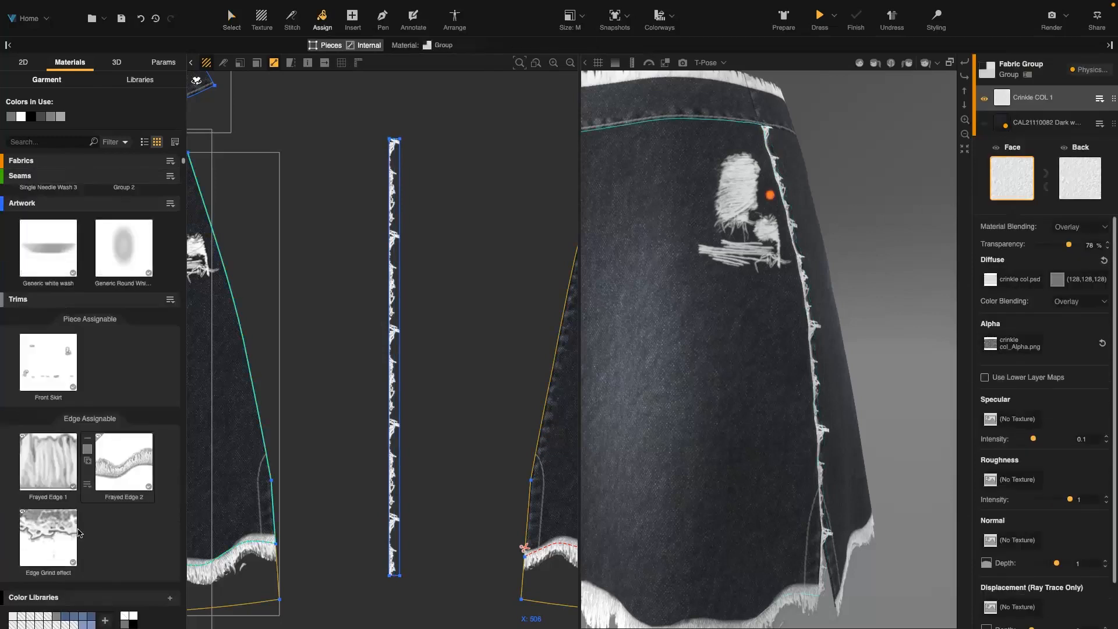
{"action": "left_click", "coordinate": [48, 445]}
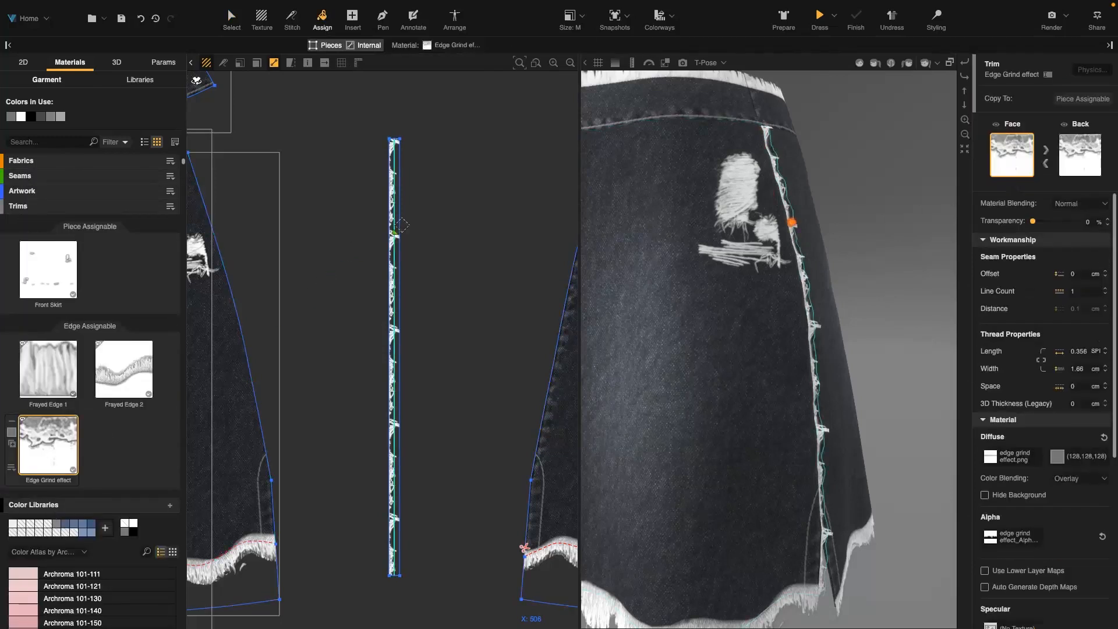
{"action": "scroll", "coordinate": [401, 225], "scroll_direction": "up", "scroll_amount": 5}
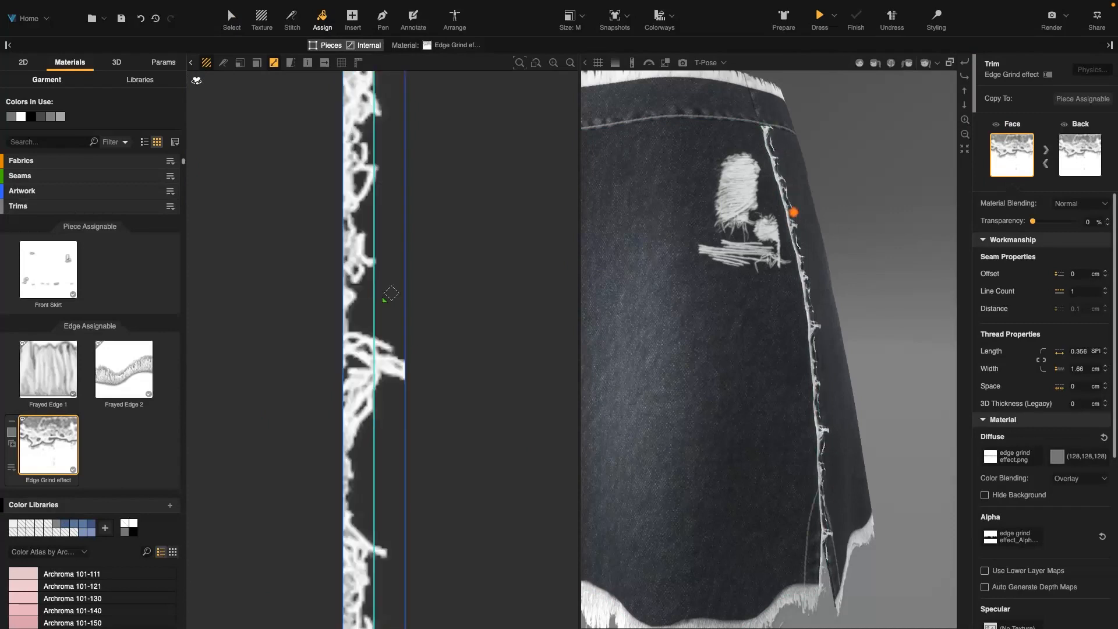
{"action": "scroll", "coordinate": [387, 292], "scroll_direction": "down", "scroll_amount": 5}
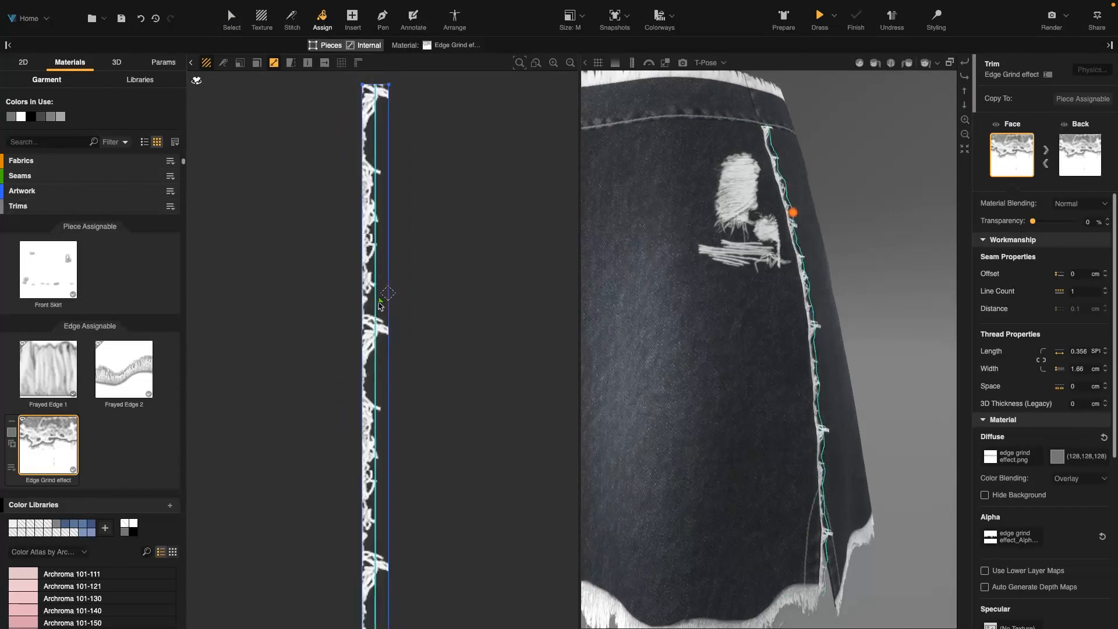
{"action": "right_click_drag", "start_coordinate": [379, 316], "coordinate": [372, 205]}
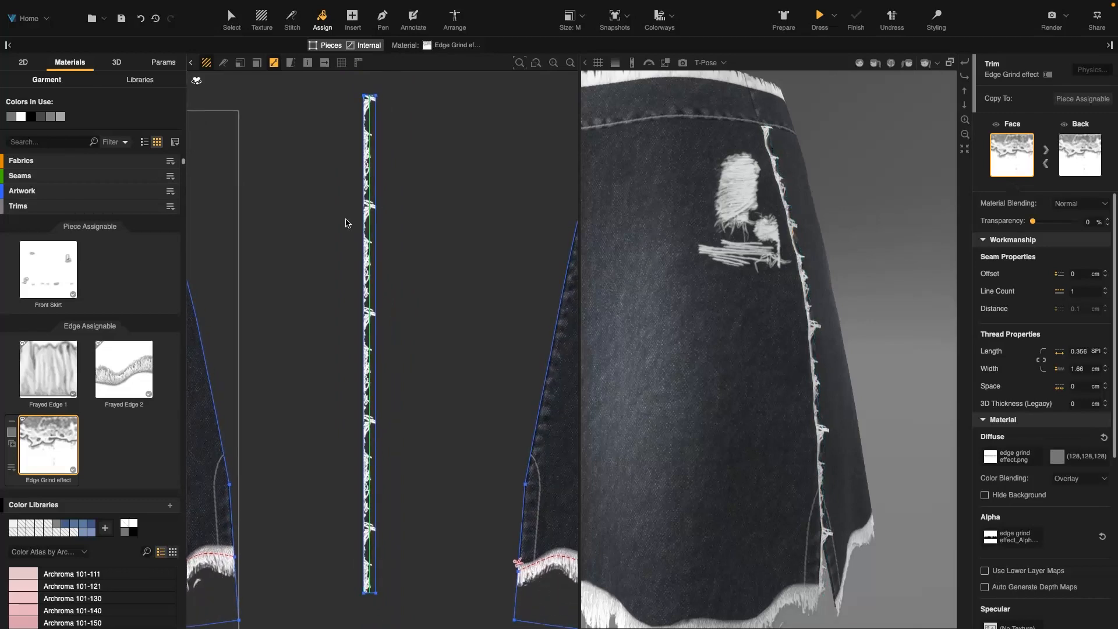
Select the internal line and set its Edge Grind trim position to 53%
{"action": "left_click", "coordinate": [235, 20]}
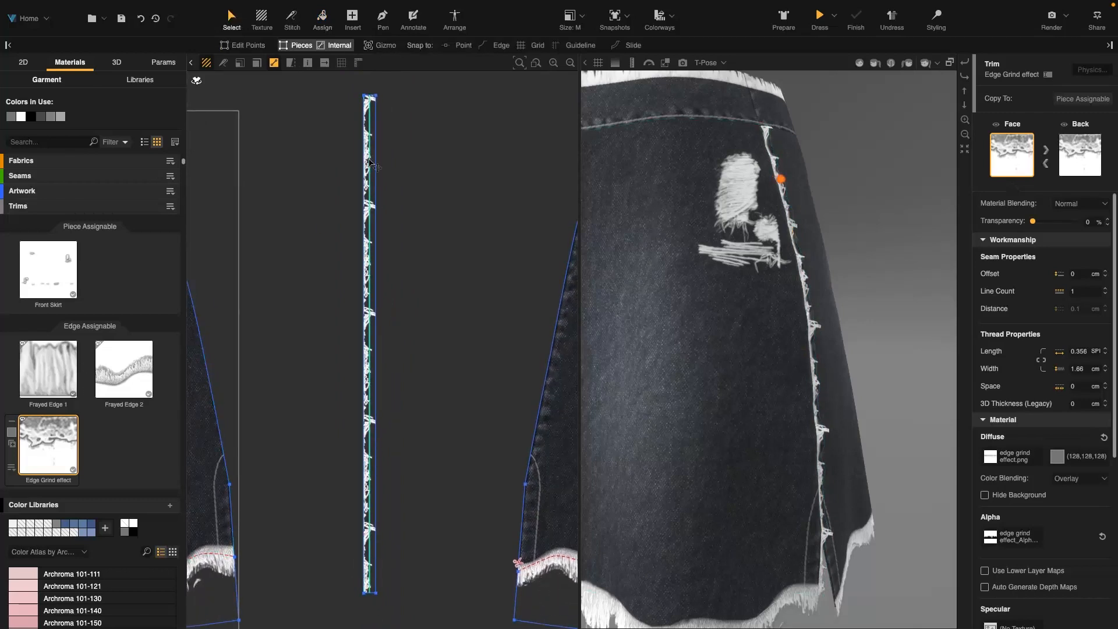
{"action": "left_click", "coordinate": [369, 164]}
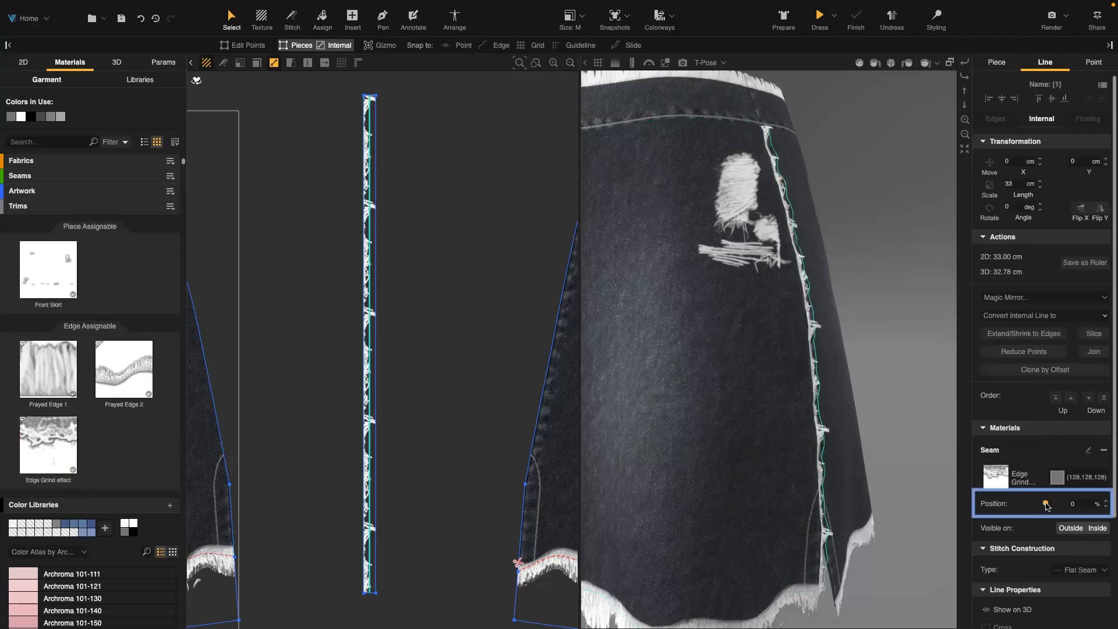
{"action": "left_click_drag", "start_coordinate": [1051, 504], "coordinate": [1056, 504]}
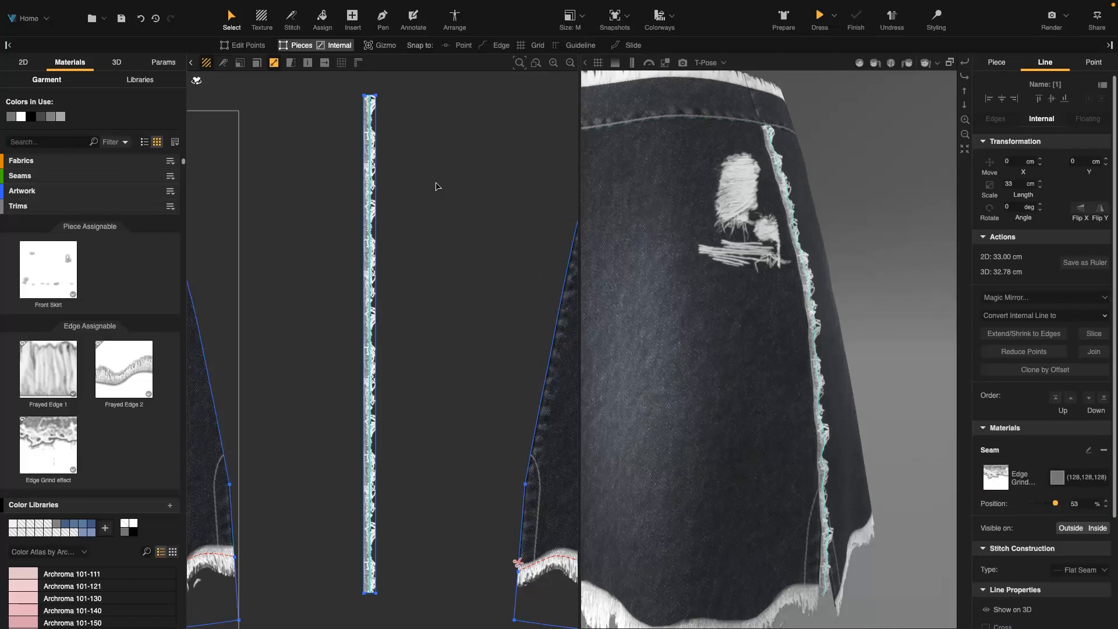
Add a series of evenly spaced points along the internal line with the Pen tool
{"action": "left_click", "coordinate": [382, 18]}
{"action": "left_click", "coordinate": [404, 48]}
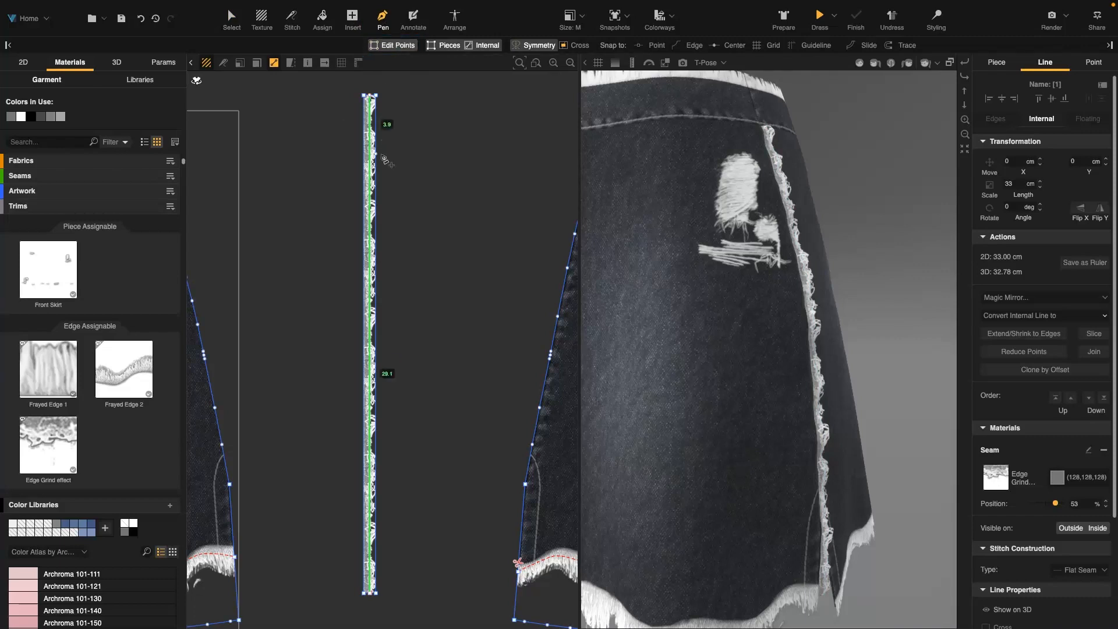
{"action": "left_click", "coordinate": [362, 280]}
{"action": "left_click_drag", "start_coordinate": [362, 280], "coordinate": [374, 269]}
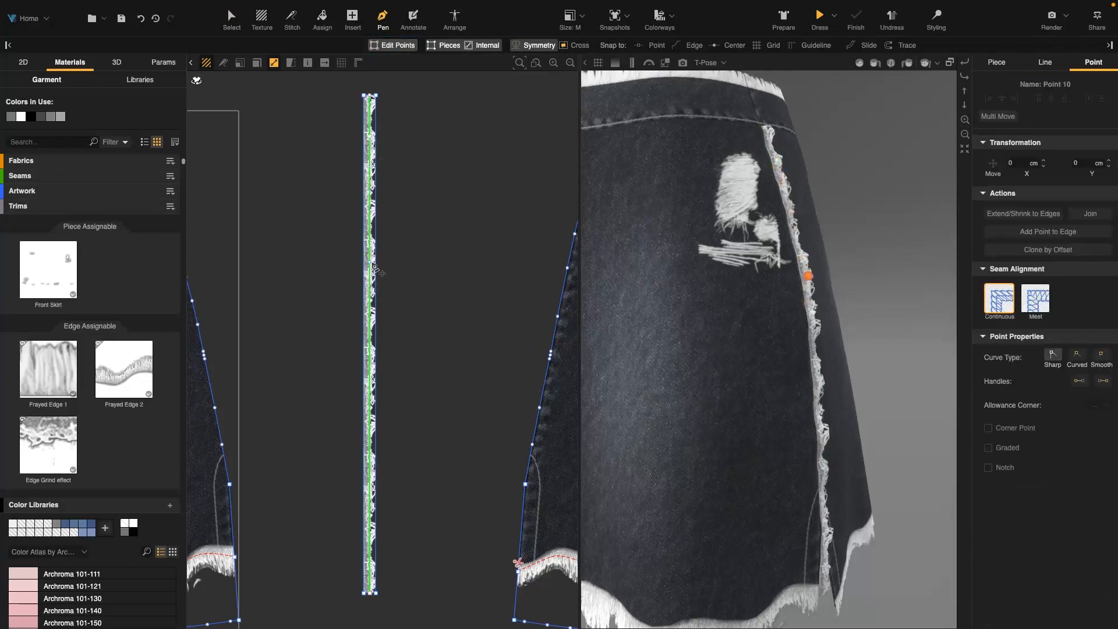
{"action": "left_click", "coordinate": [371, 212]}
{"action": "left_click", "coordinate": [370, 328]}
{"action": "left_click", "coordinate": [372, 398]}
{"action": "left_click", "coordinate": [369, 471]}
{"action": "left_click", "coordinate": [371, 544]}
{"action": "key", "text": "Escape"}
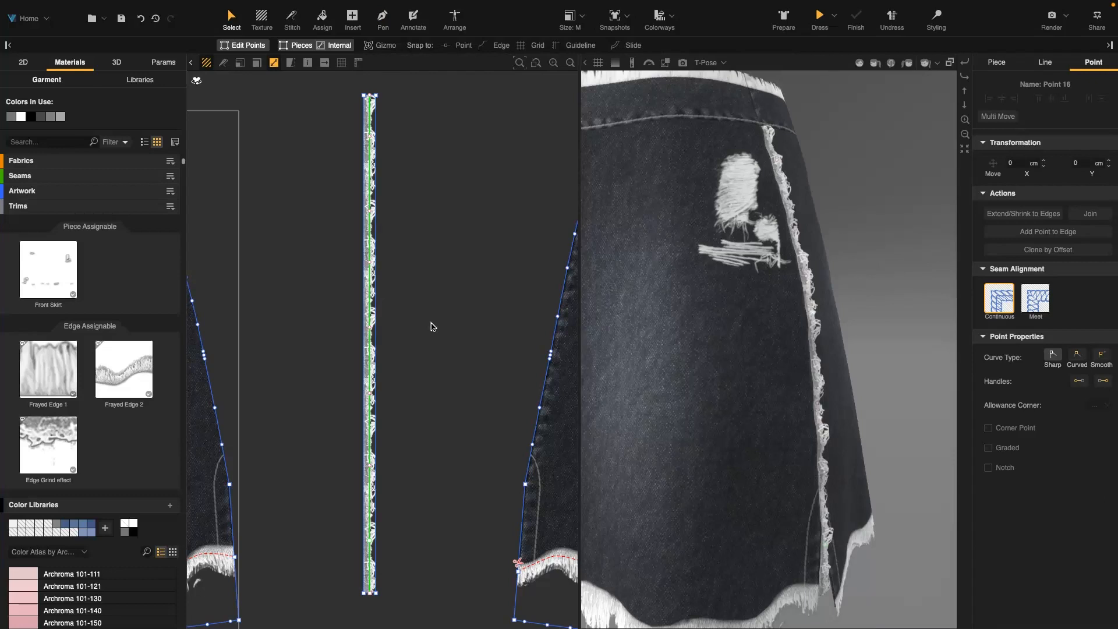
Shift the line's points sideways and make them curved so the internal line becomes wavy
{"action": "left_click_drag", "start_coordinate": [367, 141], "coordinate": [358, 168]}
{"action": "double_click", "coordinate": [359, 143]}
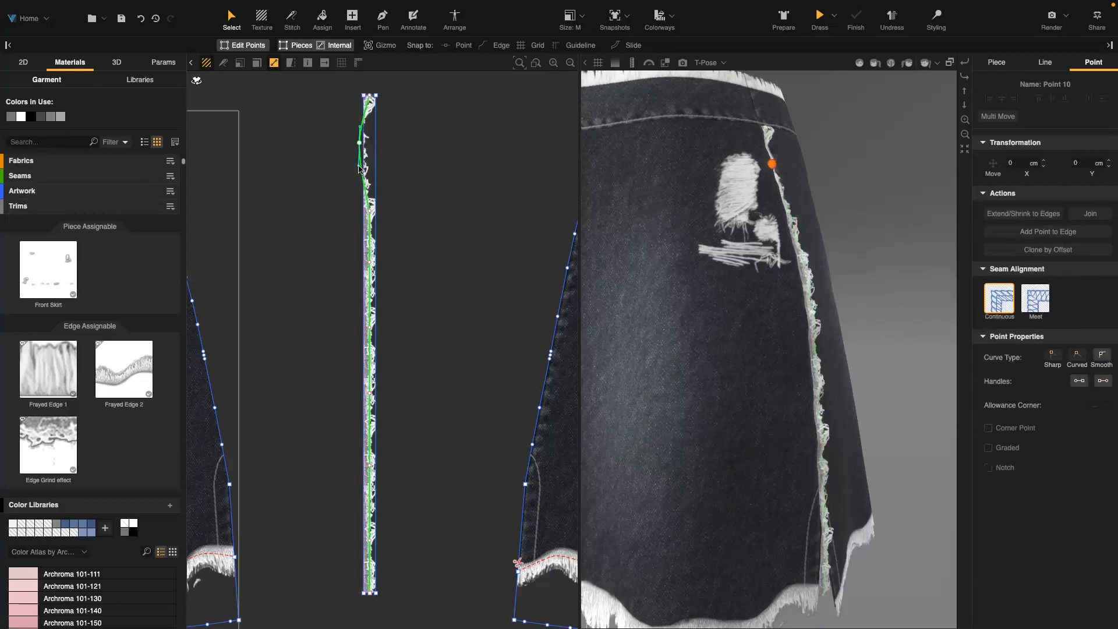
{"action": "left_click_drag", "start_coordinate": [369, 211], "coordinate": [365, 219]}
{"action": "double_click", "coordinate": [366, 220]}
{"action": "double_click", "coordinate": [365, 220]}
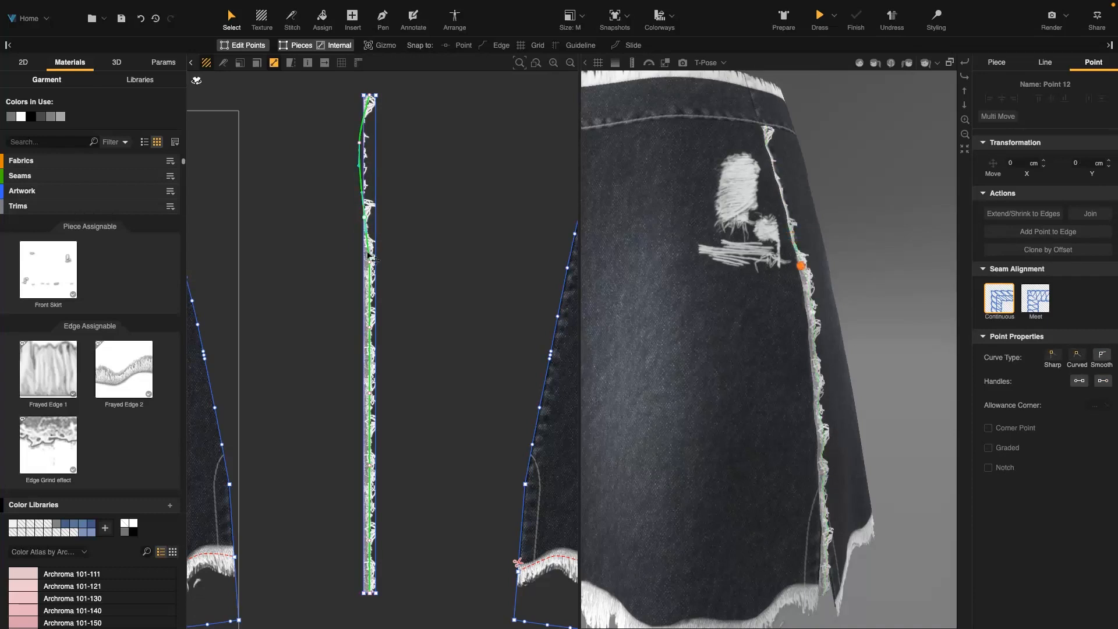
{"action": "double_click", "coordinate": [370, 263]}
{"action": "double_click", "coordinate": [370, 263]}
{"action": "left_click_drag", "start_coordinate": [370, 263], "coordinate": [359, 269]}
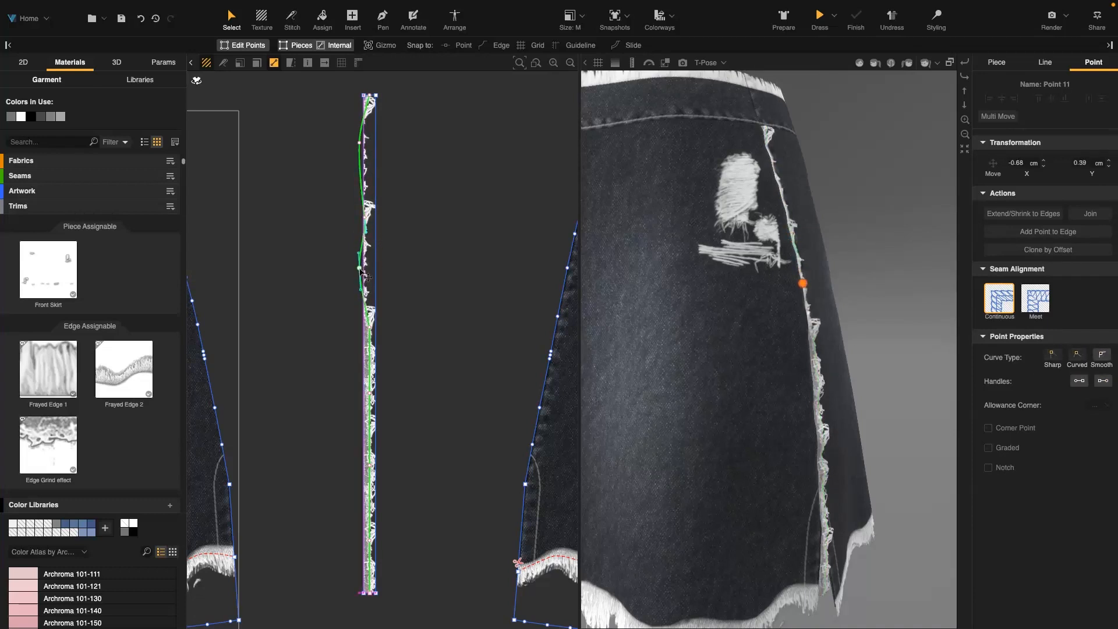
{"action": "left_click_drag", "start_coordinate": [370, 329], "coordinate": [365, 344]}
{"action": "left_click_drag", "start_coordinate": [370, 394], "coordinate": [363, 394]}
{"action": "left_click_drag", "start_coordinate": [370, 465], "coordinate": [357, 413]}
{"action": "double_click", "coordinate": [360, 464]}
{"action": "double_click", "coordinate": [361, 464]}
{"action": "left_click_drag", "start_coordinate": [370, 540], "coordinate": [358, 540]}
Move the line's middle point further inward to refine the wavy trim line
{"action": "left_click", "coordinate": [370, 592]}
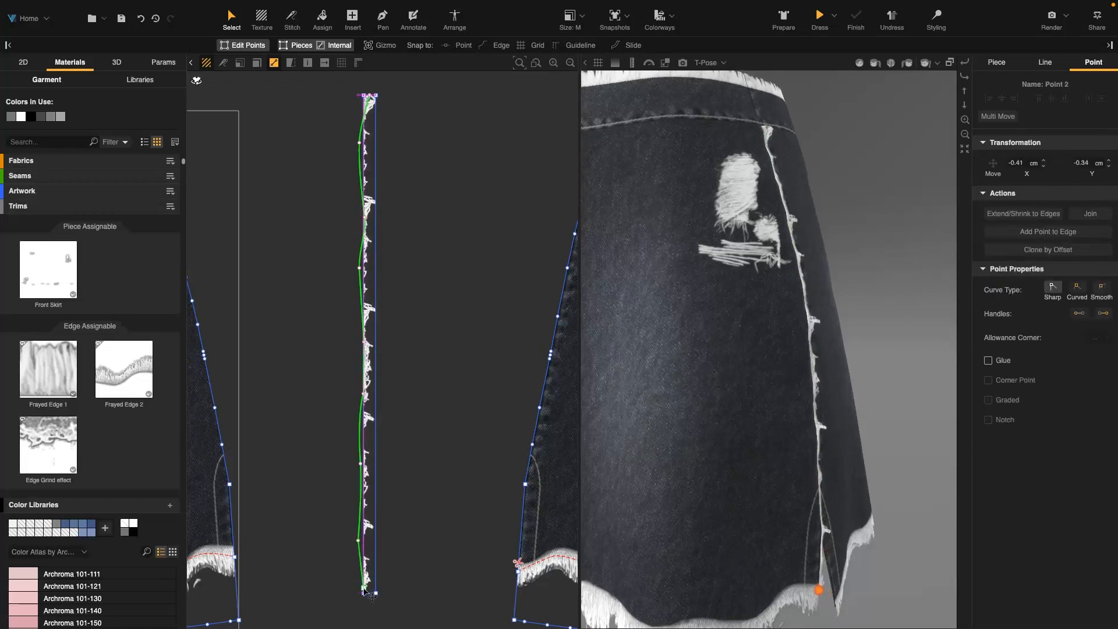
{"action": "left_click", "coordinate": [367, 345]}
{"action": "left_click_drag", "start_coordinate": [368, 342], "coordinate": [366, 339]}
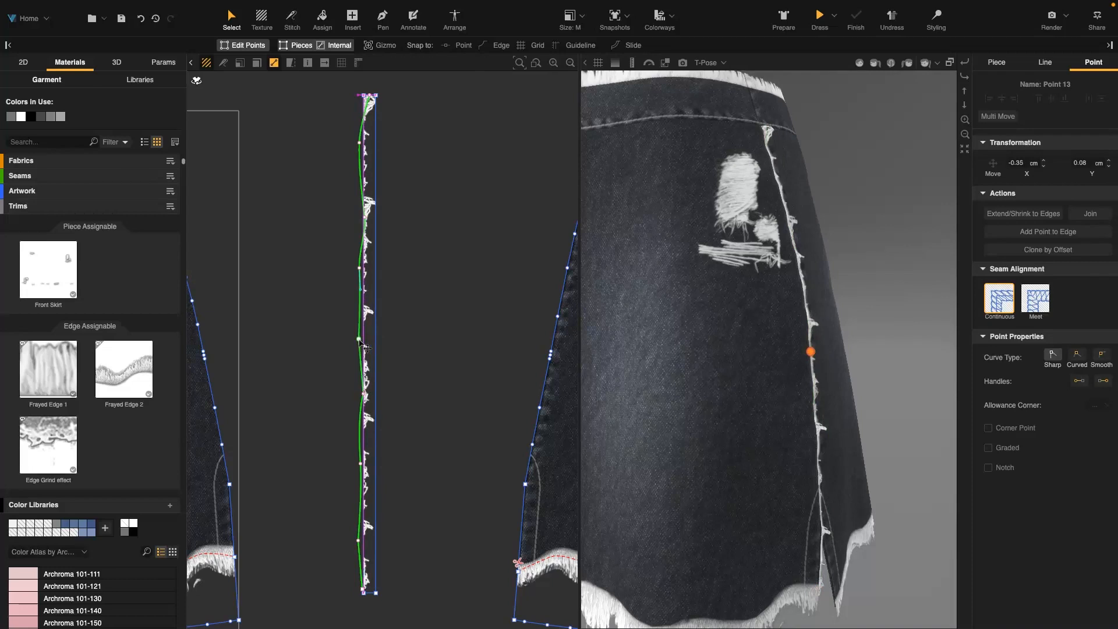
{"action": "left_click", "coordinate": [481, 336]}
{"action": "left_click_drag", "start_coordinate": [366, 339], "coordinate": [353, 317]}
{"action": "left_click", "coordinate": [440, 293]}
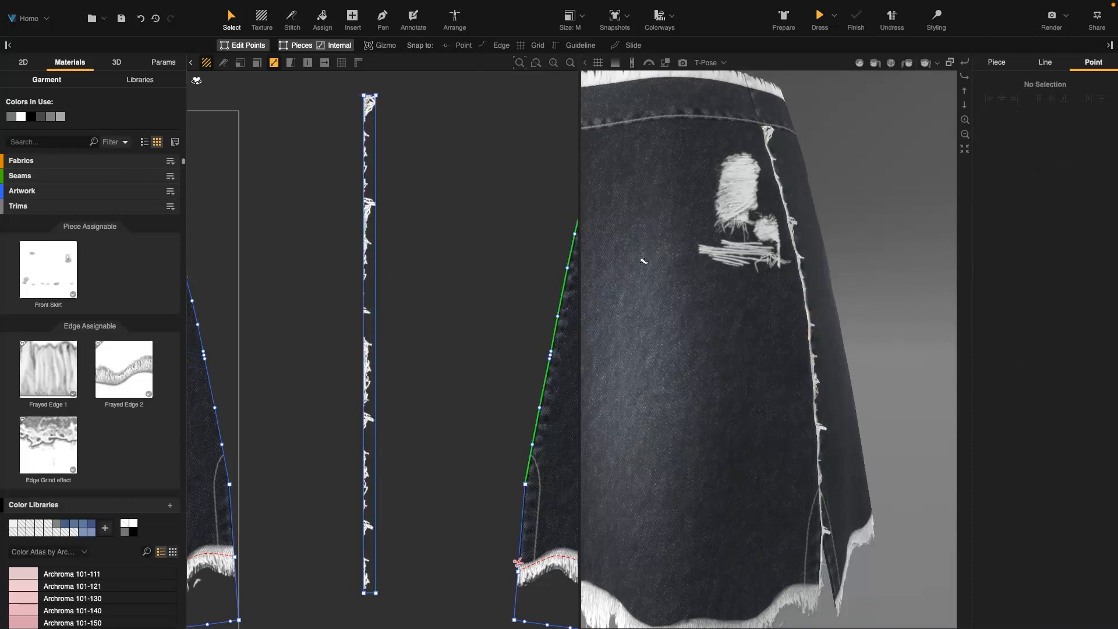
{"action": "right_click_drag", "start_coordinate": [885, 275], "coordinate": [714, 327]}
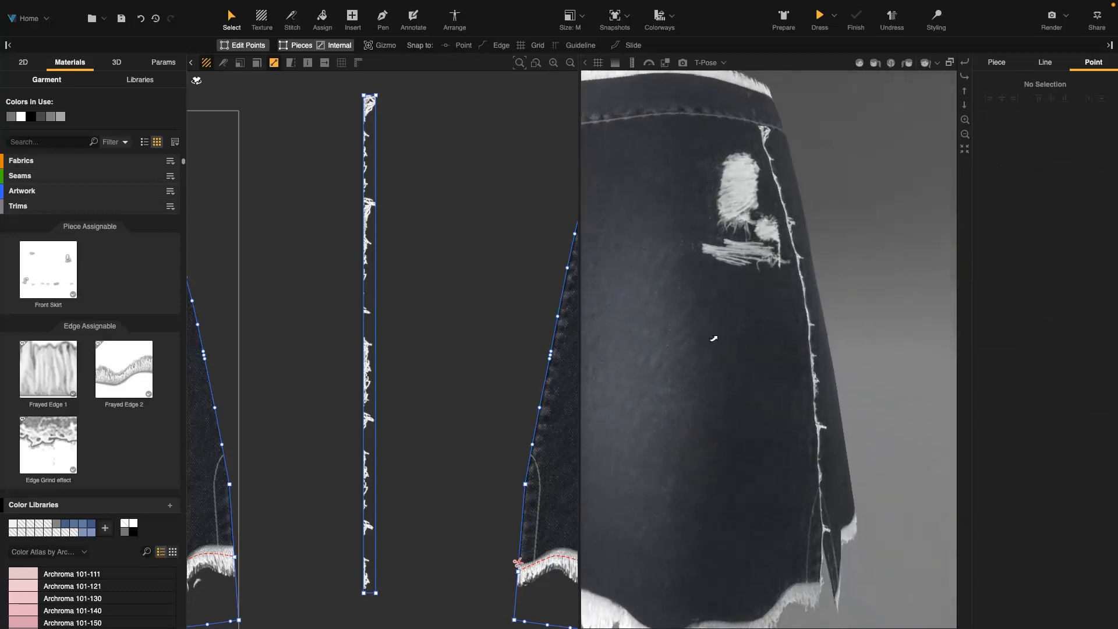